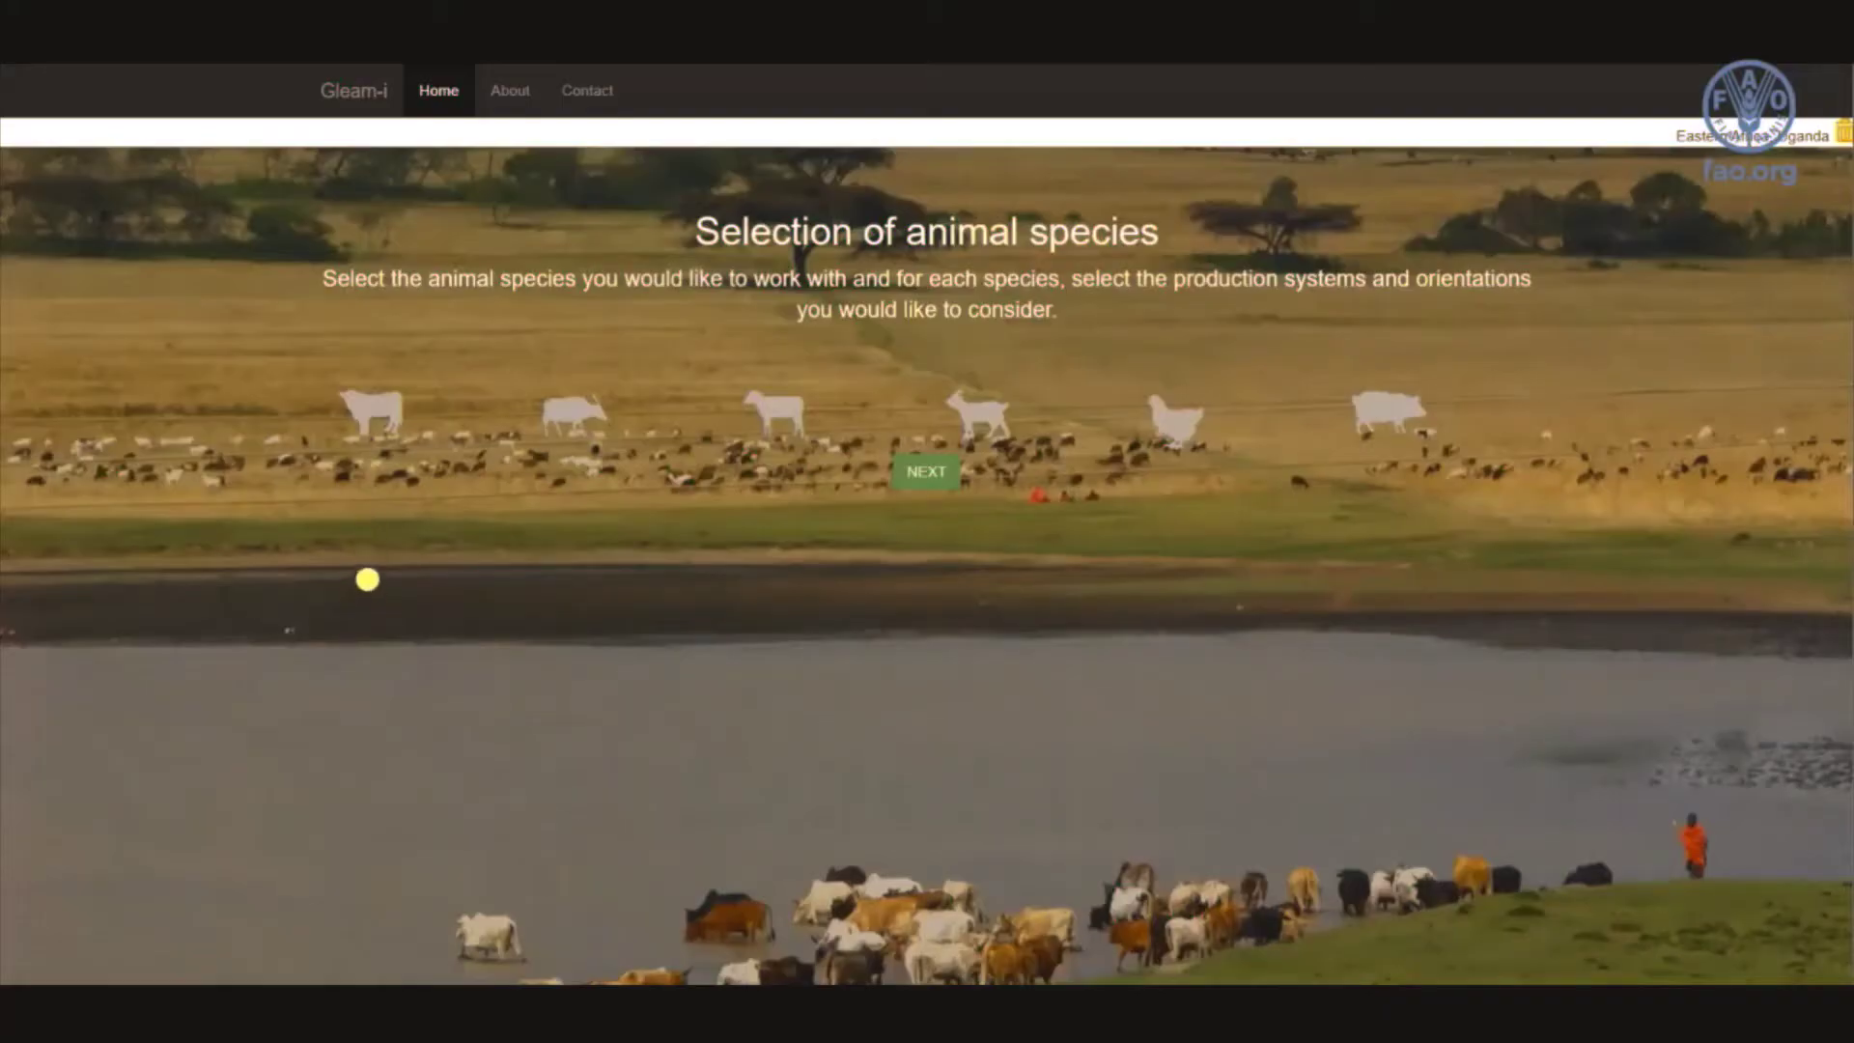
Compare the cattle, chicken and pig production systems twice, ending on the cattle options.
click(378, 423)
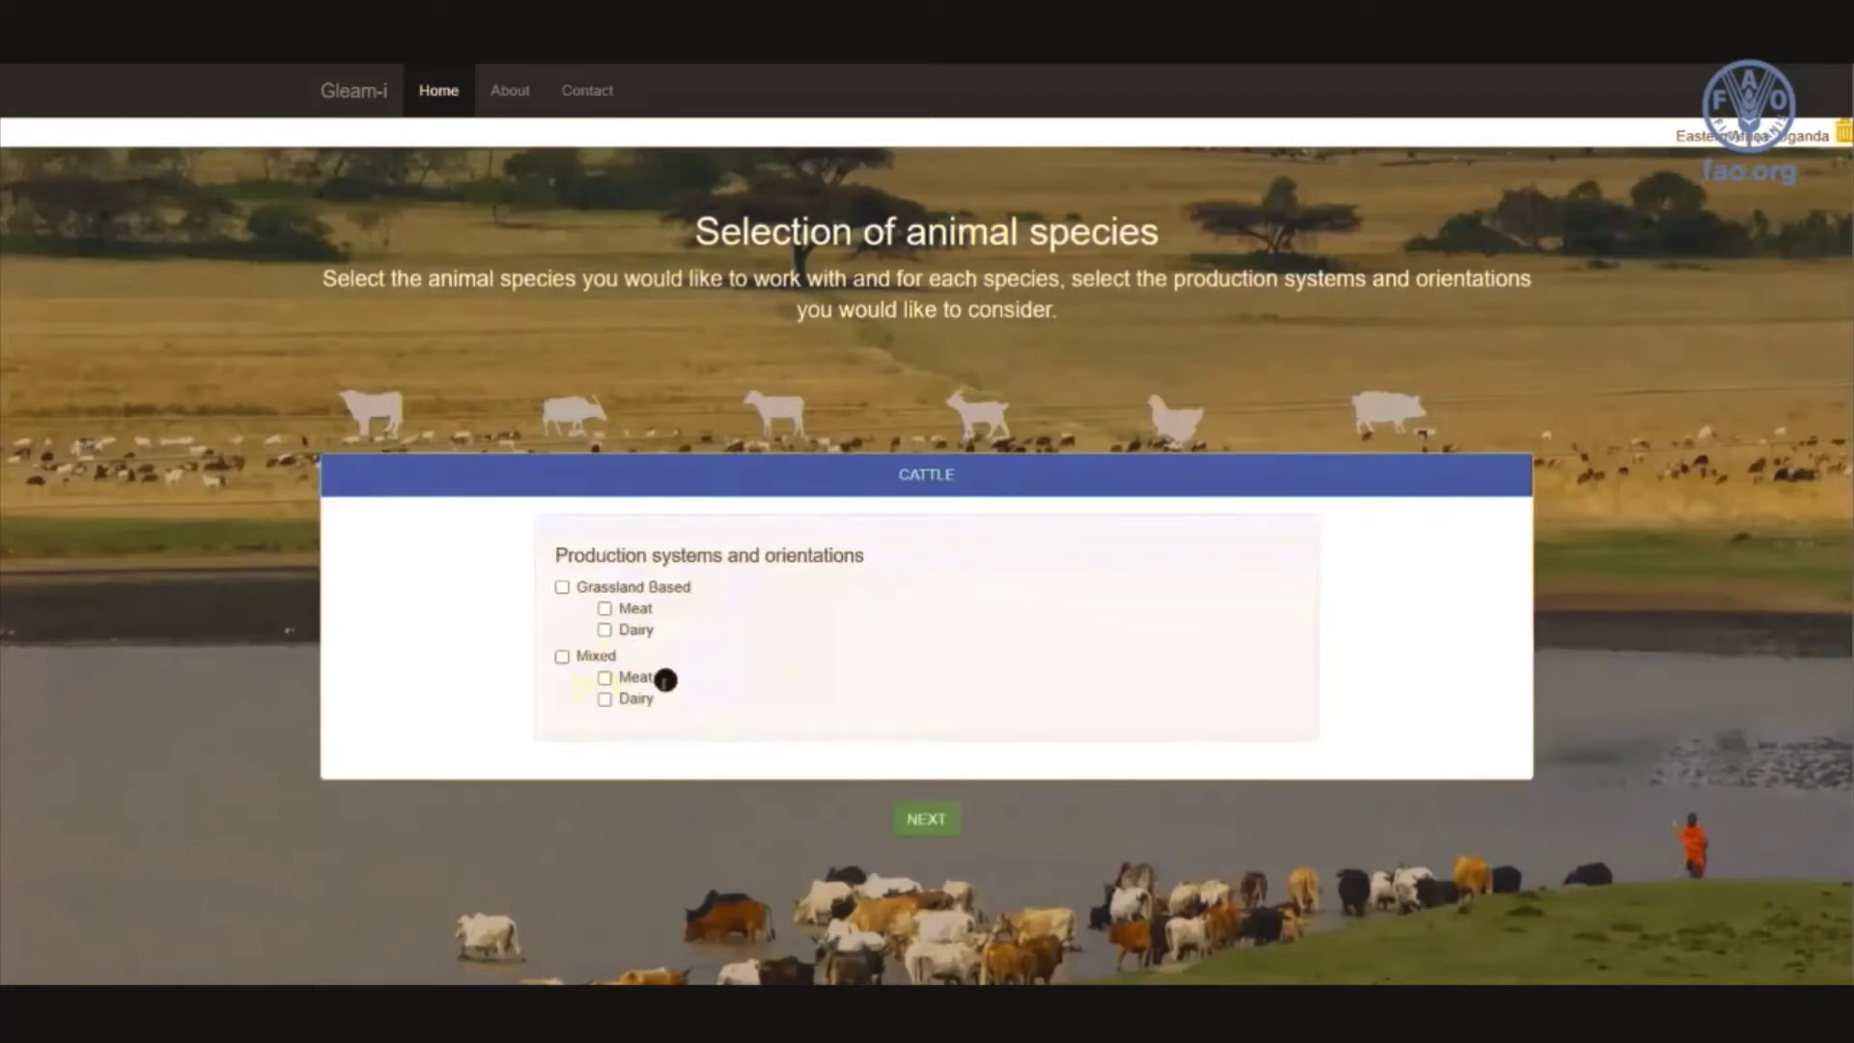
click(1175, 425)
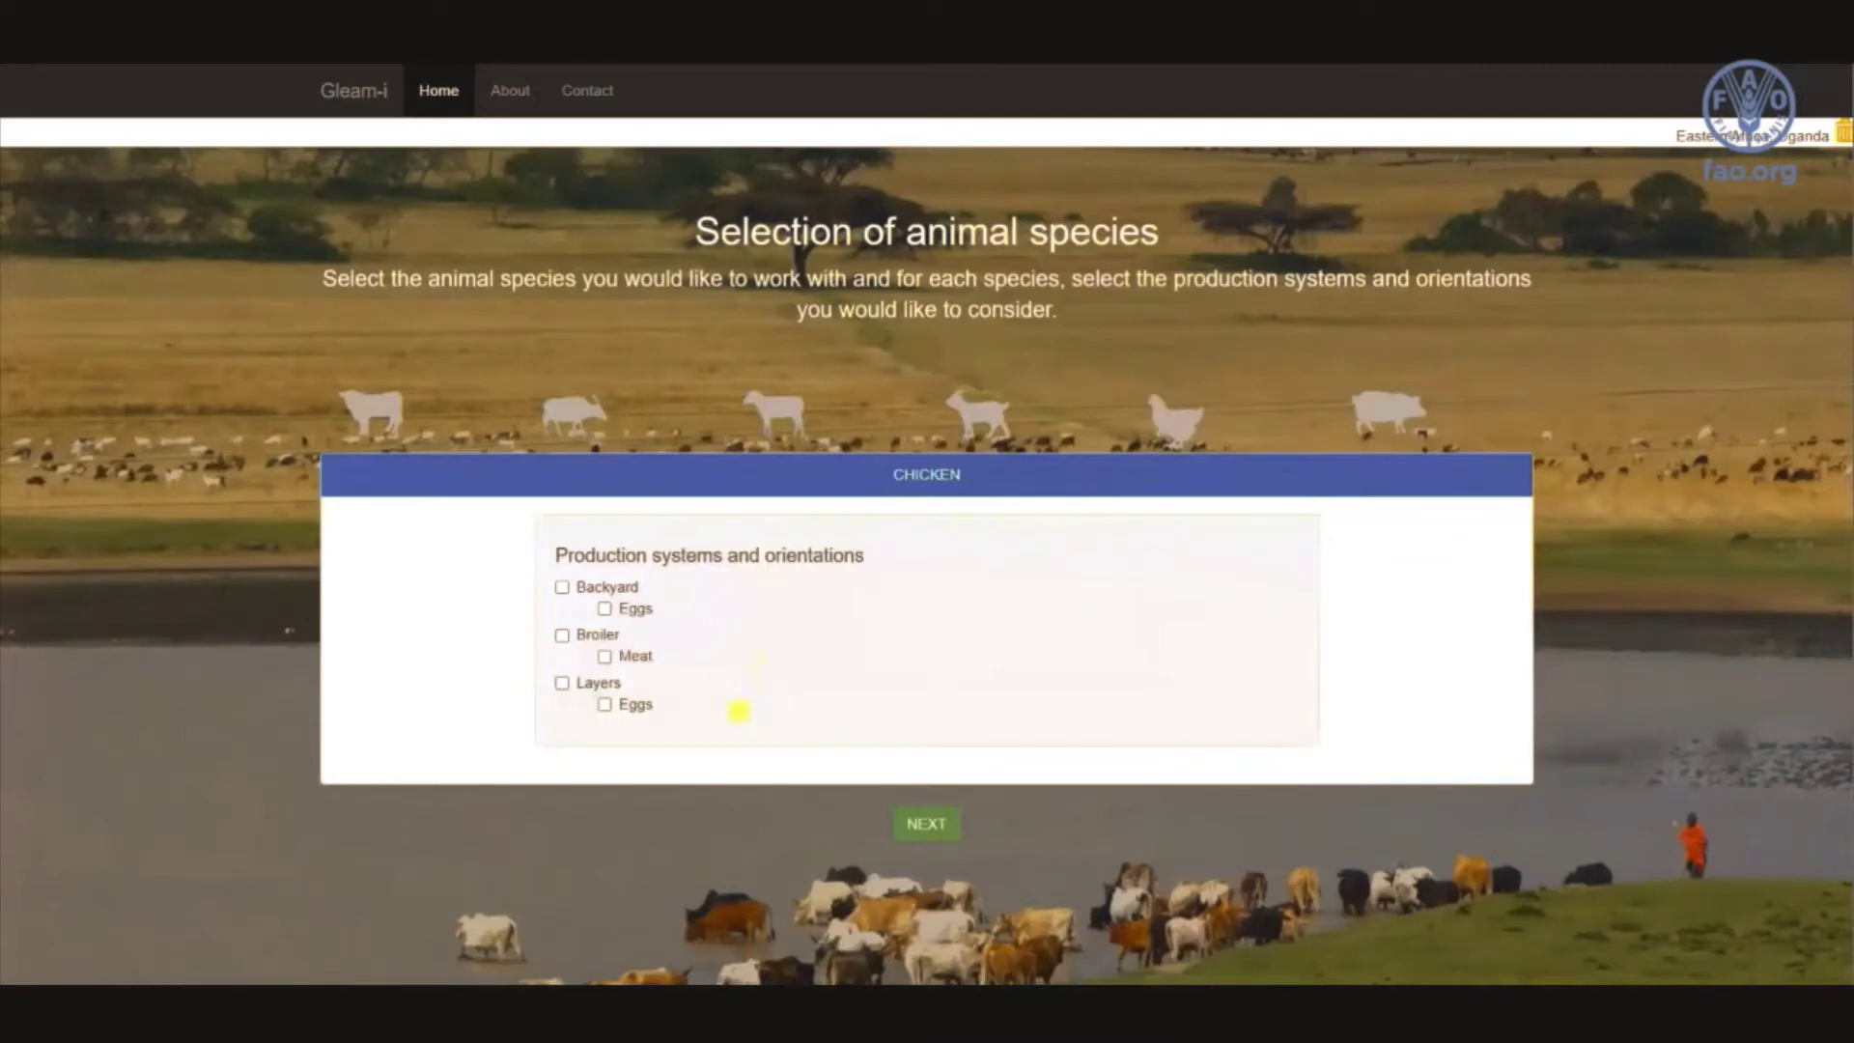
click(1391, 417)
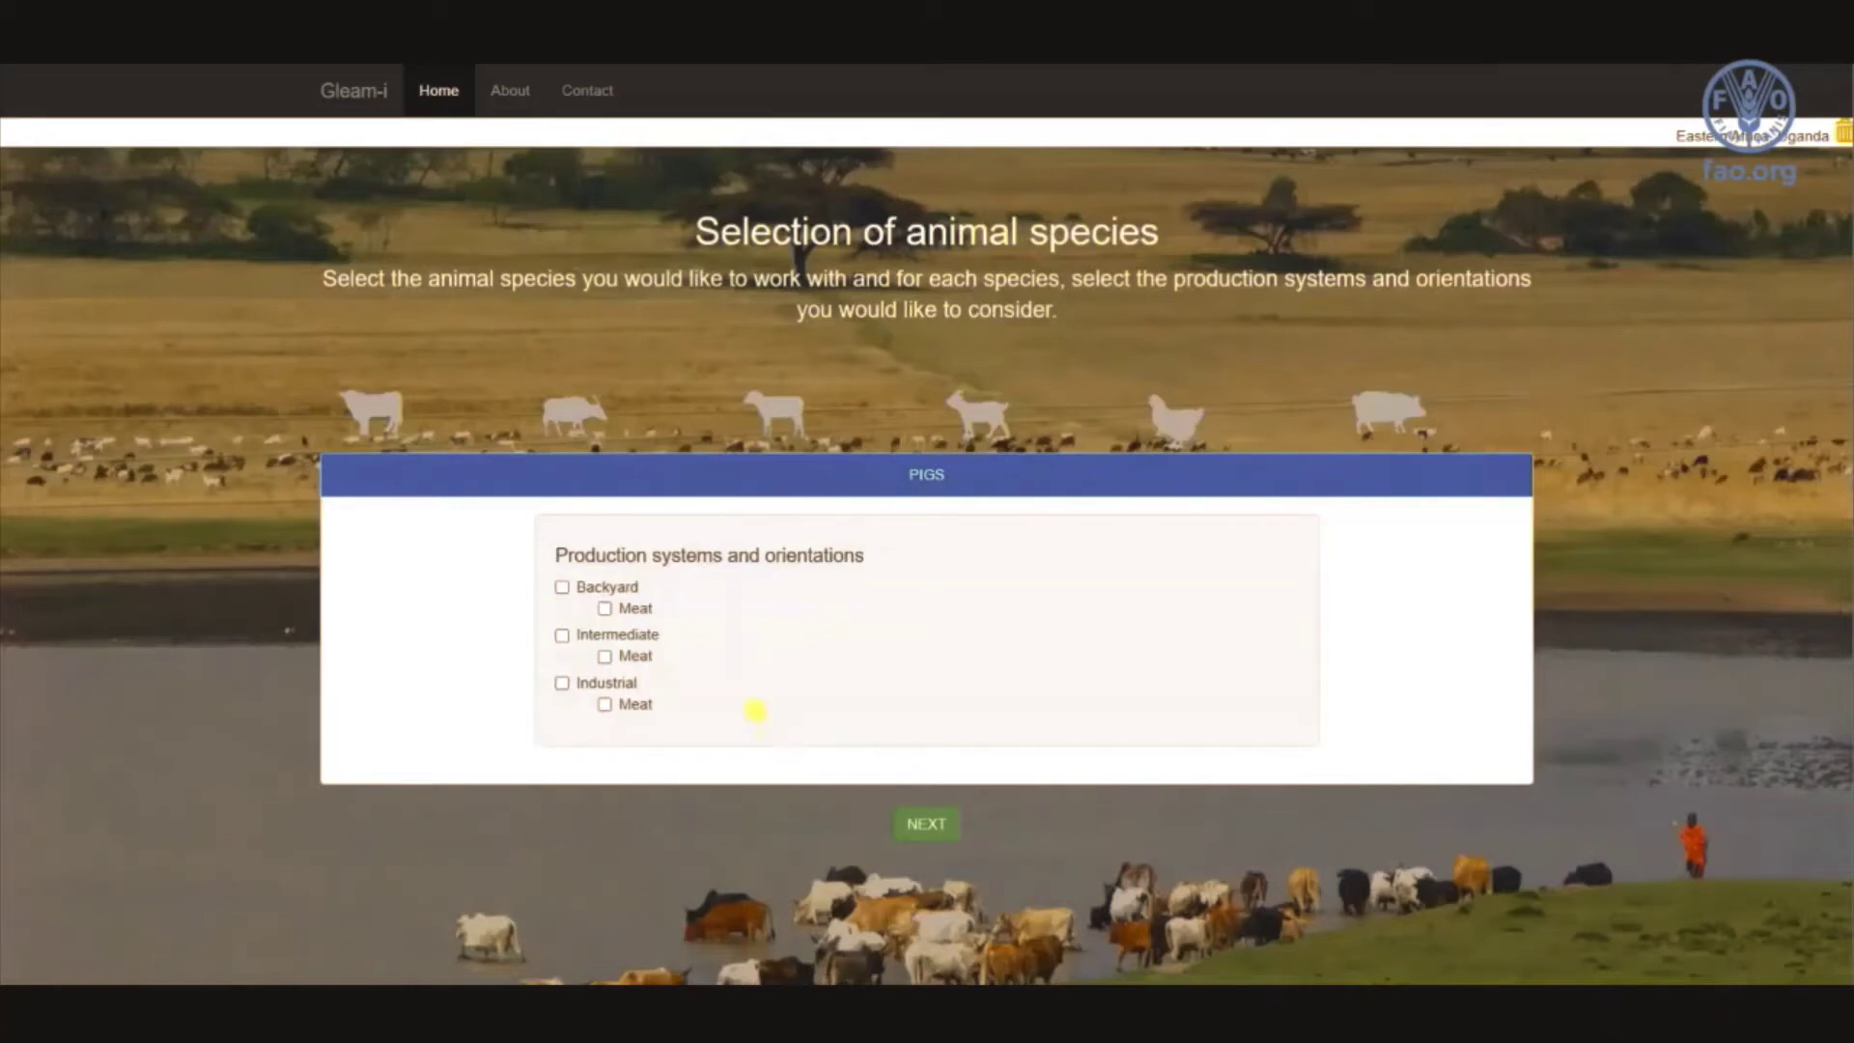
click(370, 417)
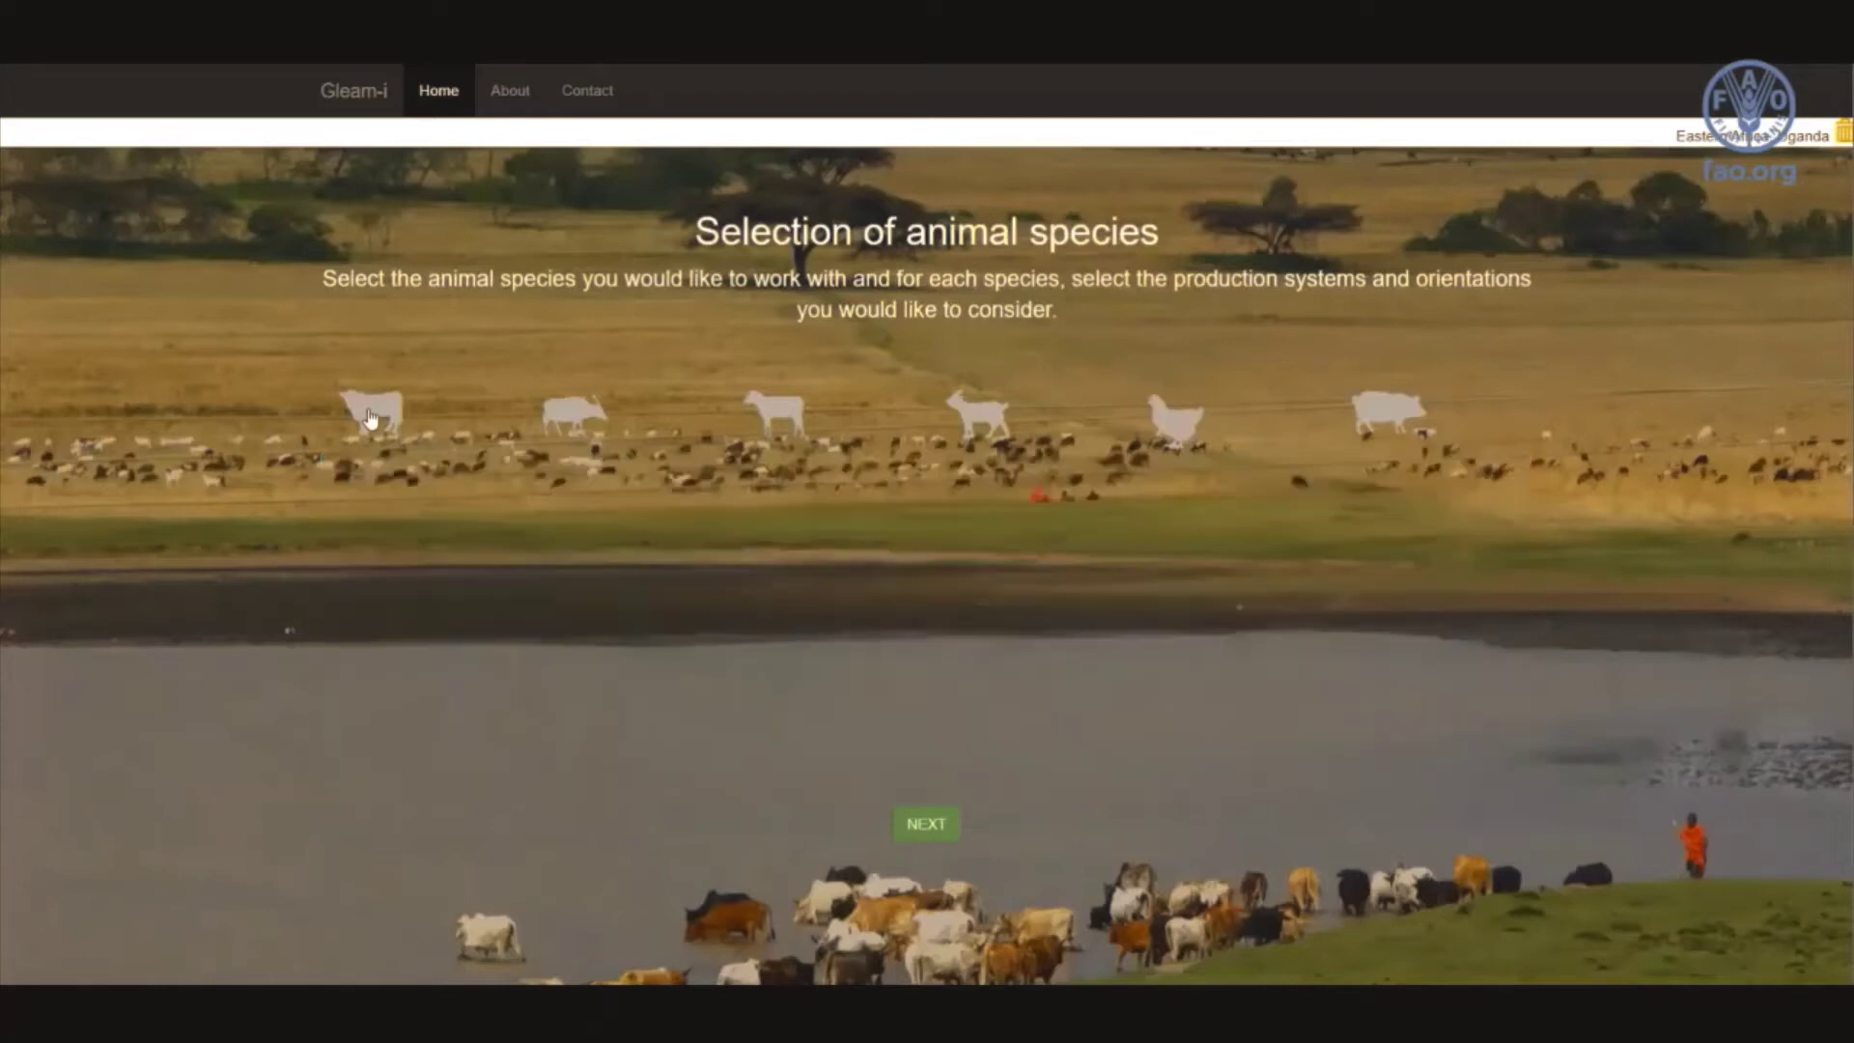
click(695, 635)
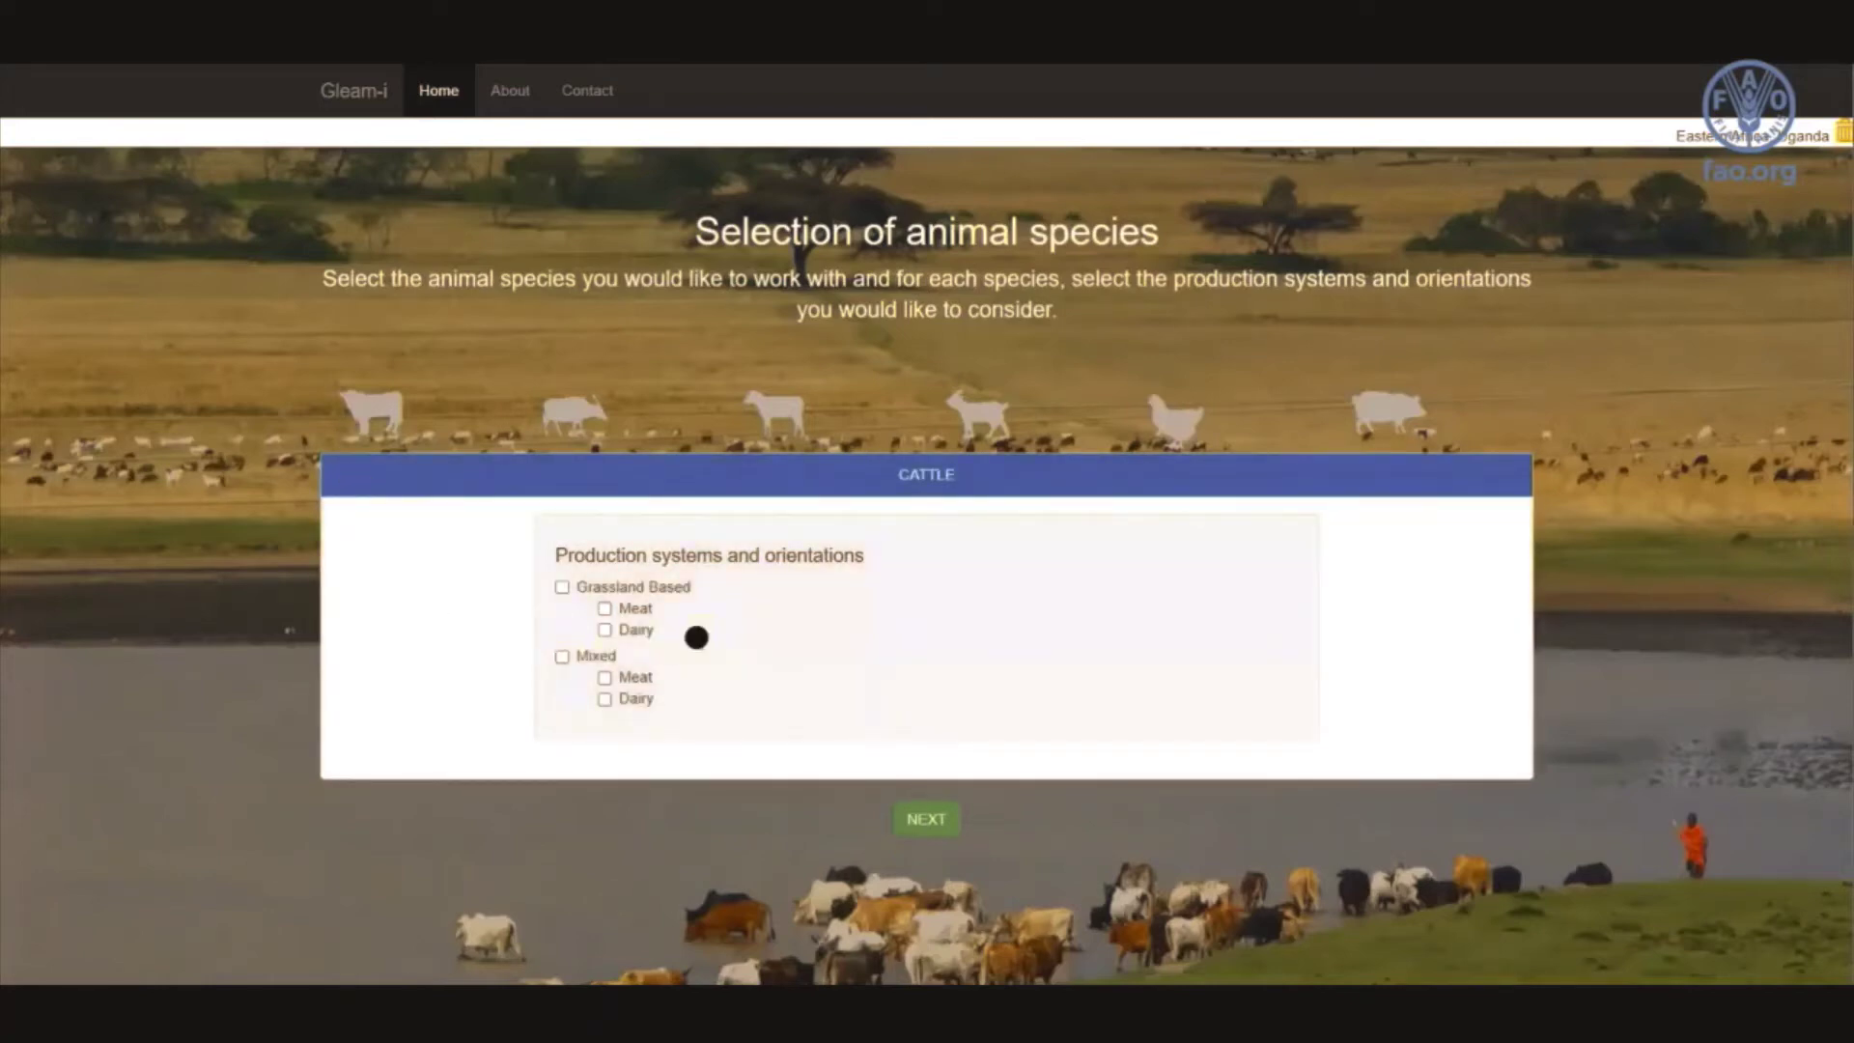
click(1173, 417)
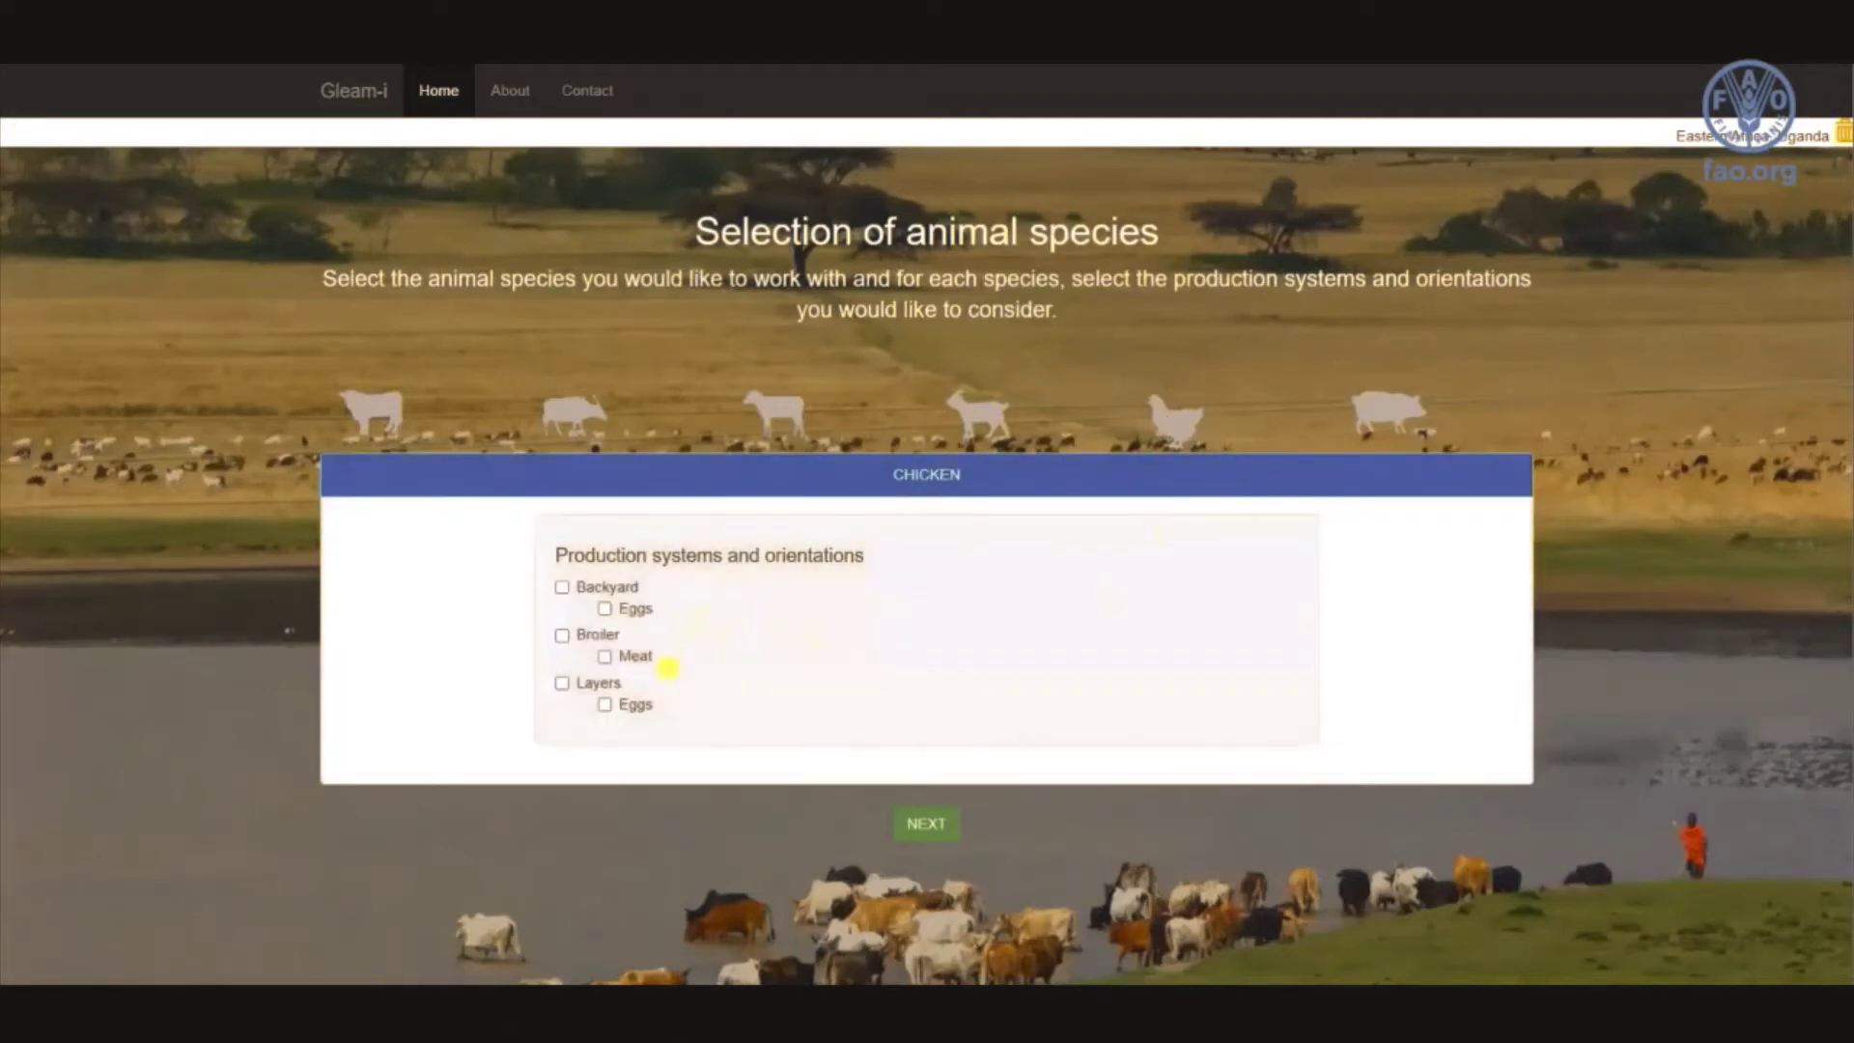
click(1379, 436)
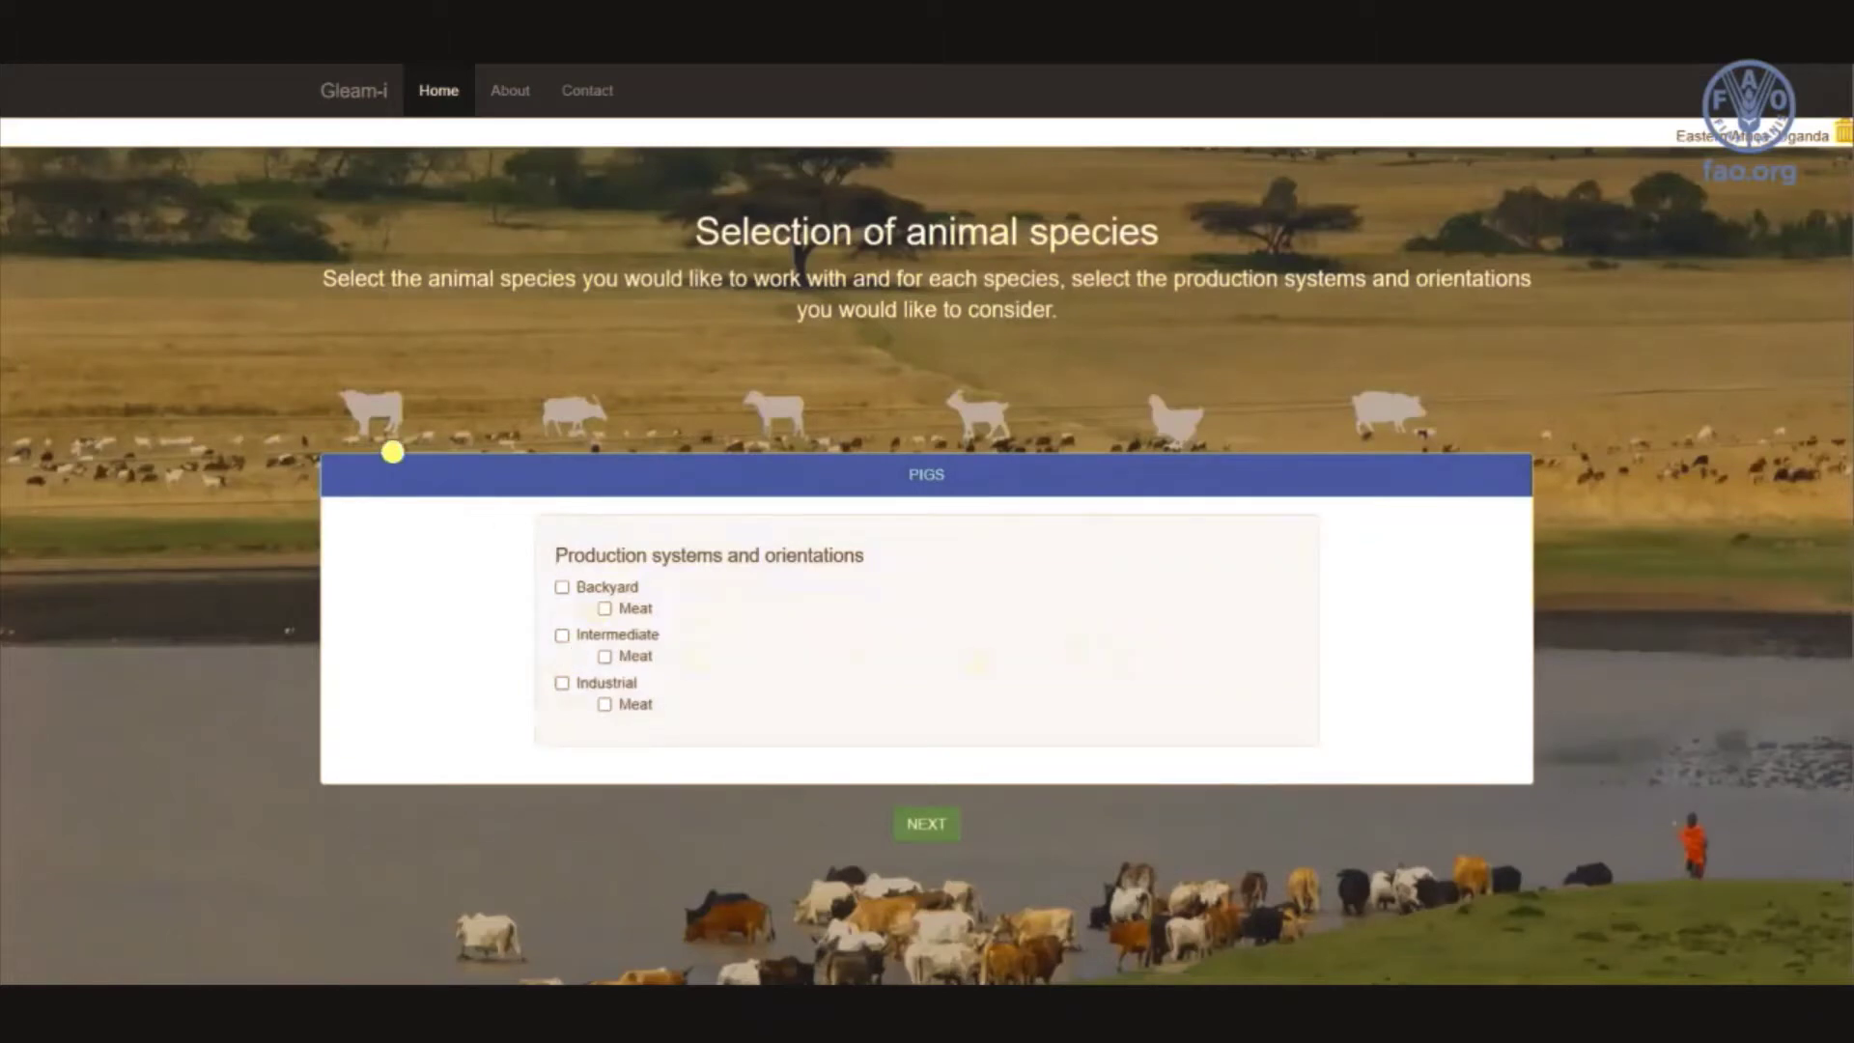
click(387, 425)
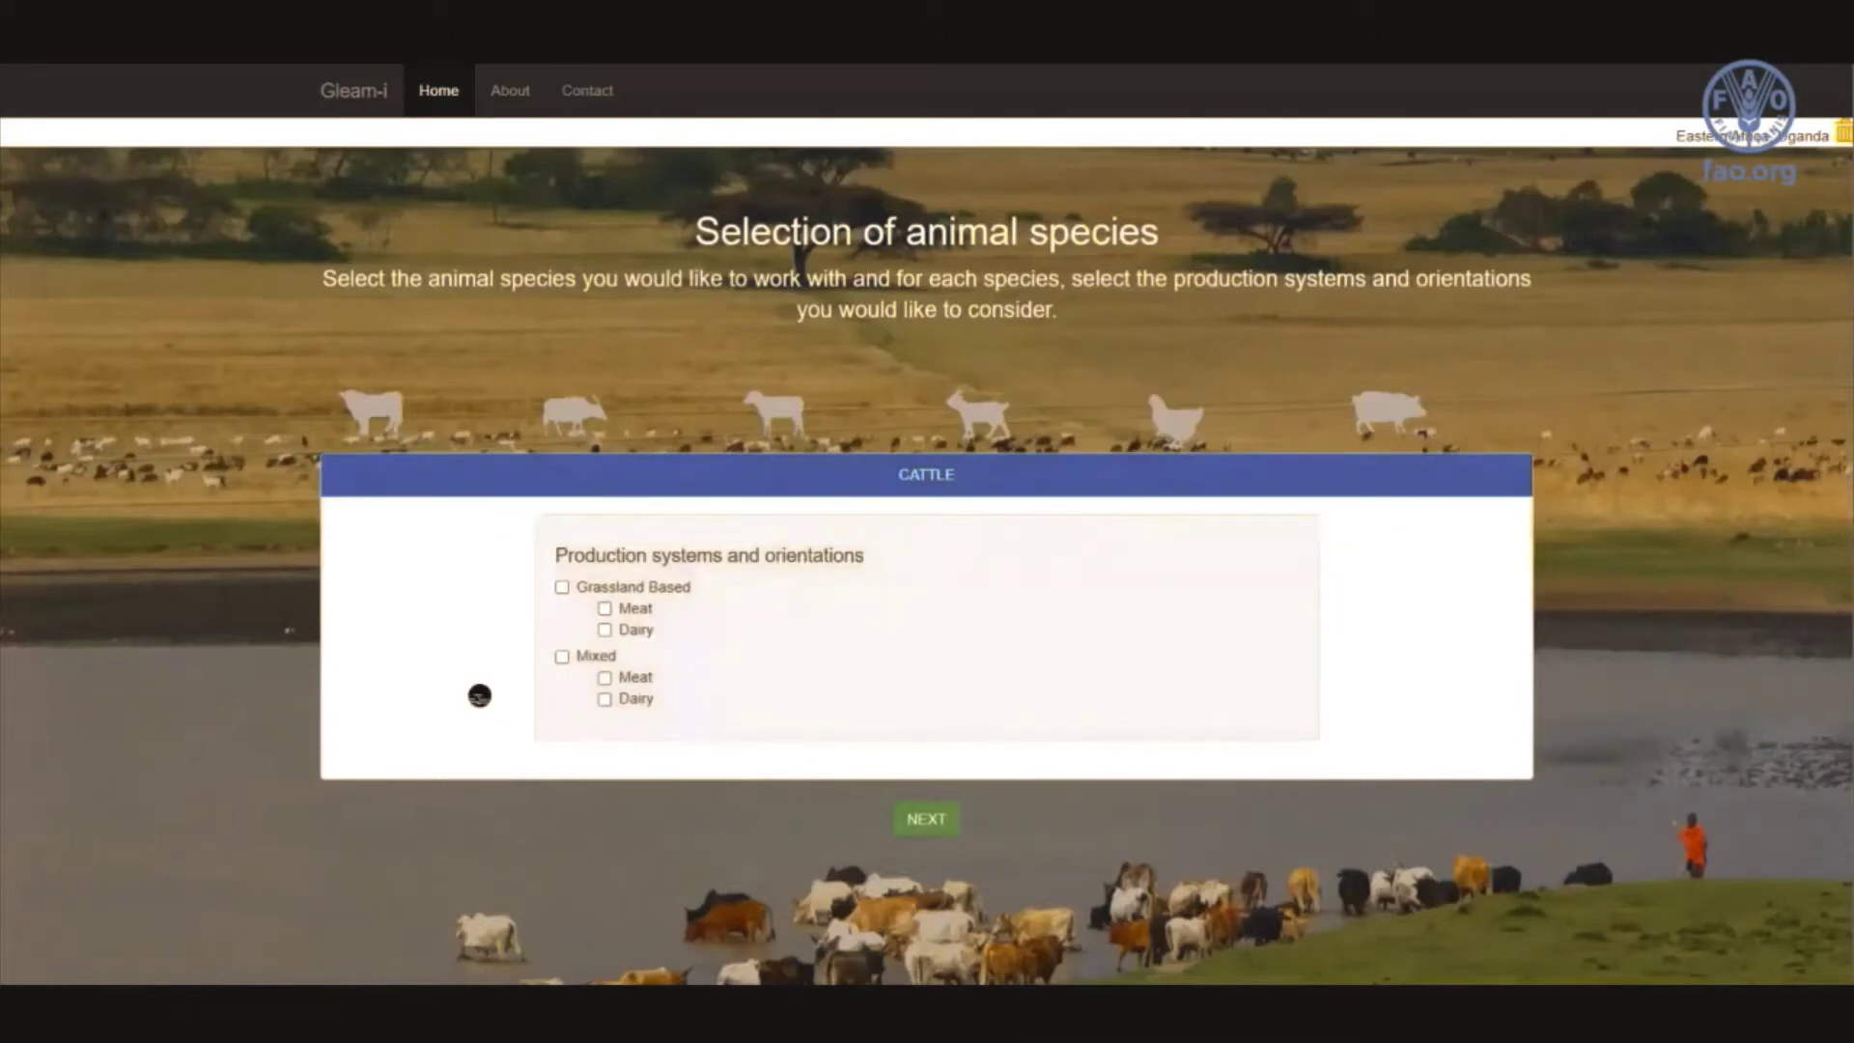
click(462, 690)
Select Mixed cattle with only Dairy checked and submit the species choice.
click(562, 657)
click(604, 677)
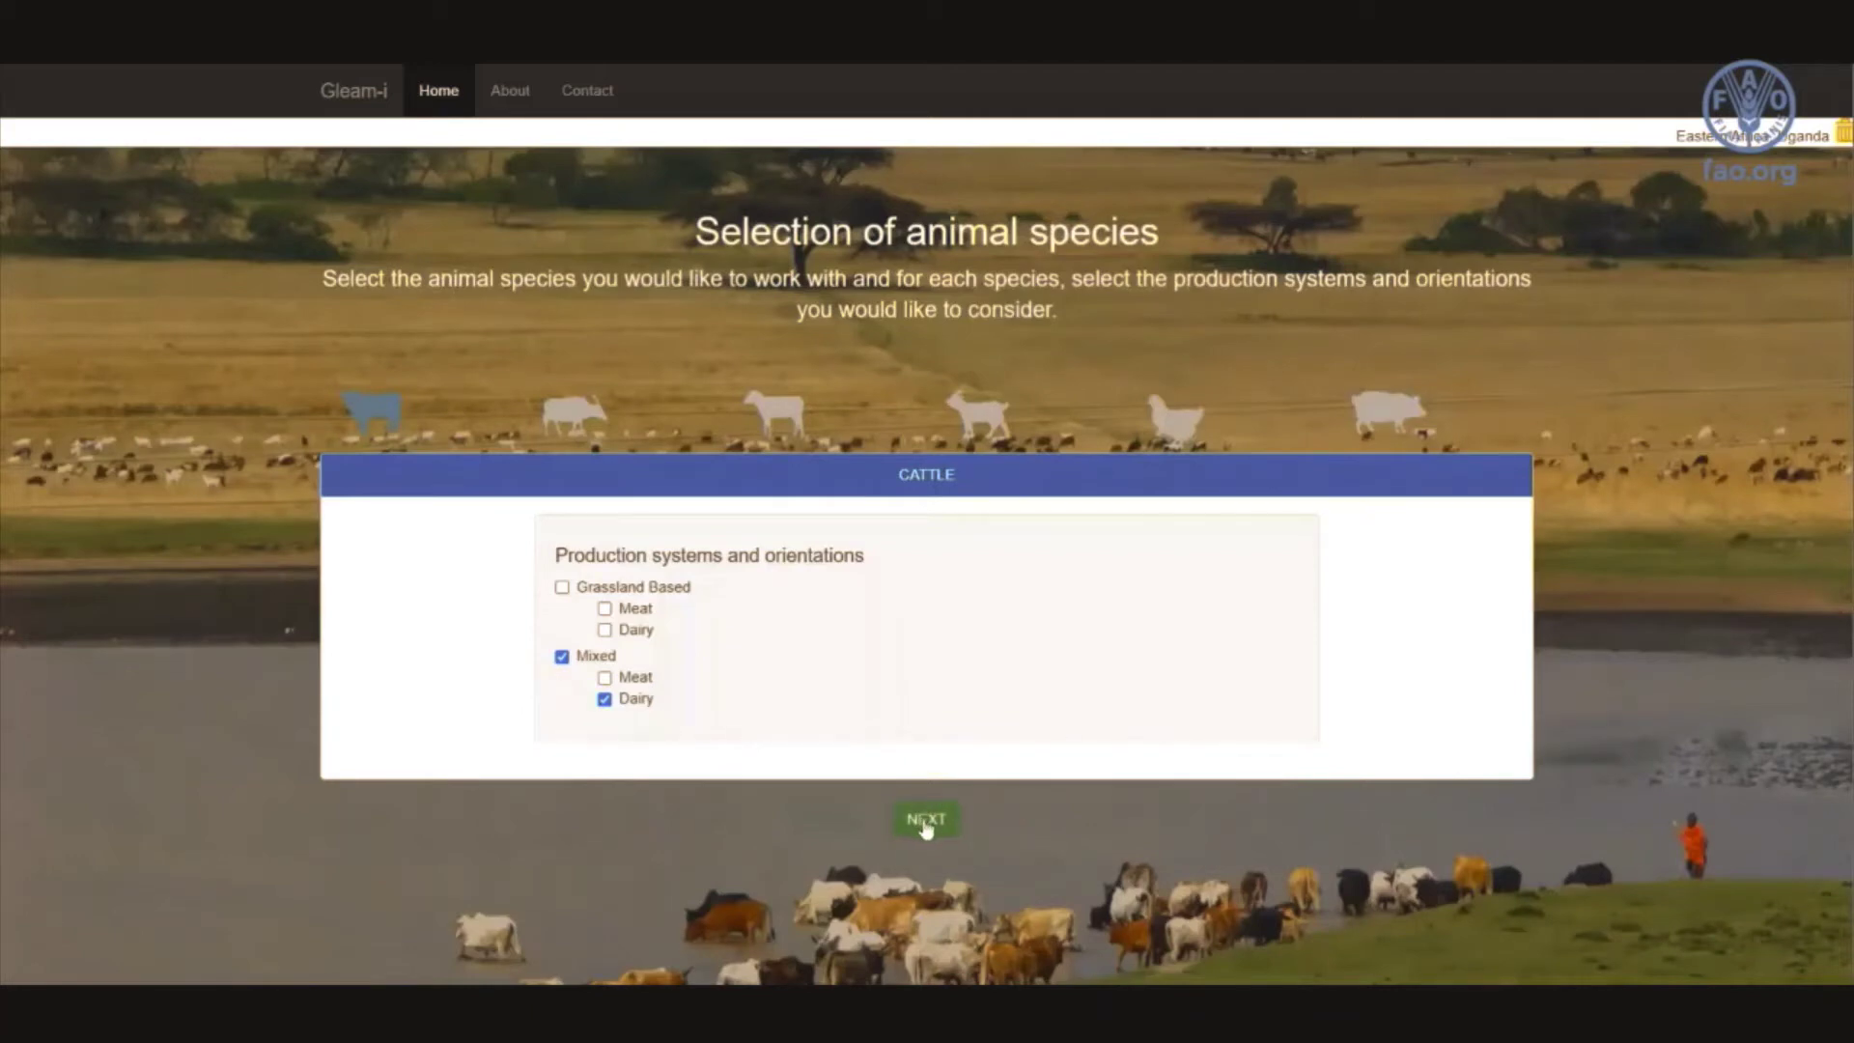
click(924, 822)
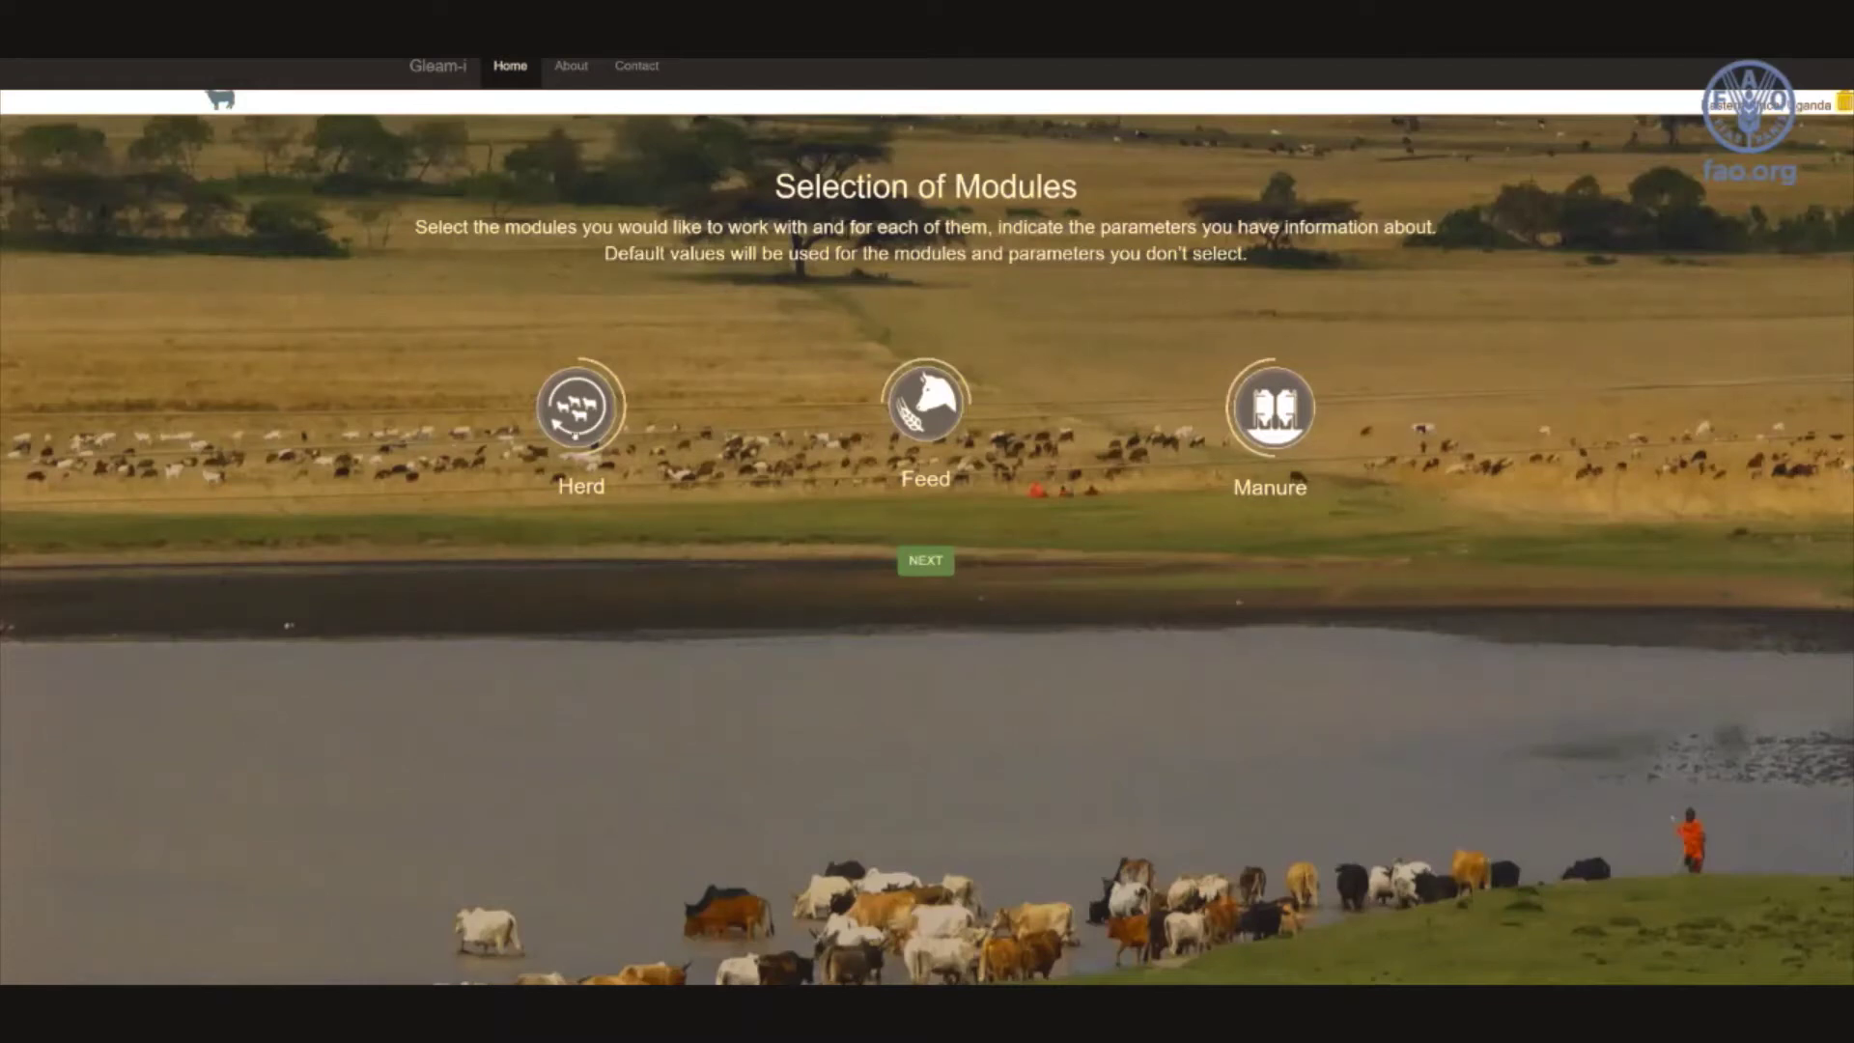
Tick all four herd categories: animal numbers, live weights, mortality and fertility, and production.
click(576, 425)
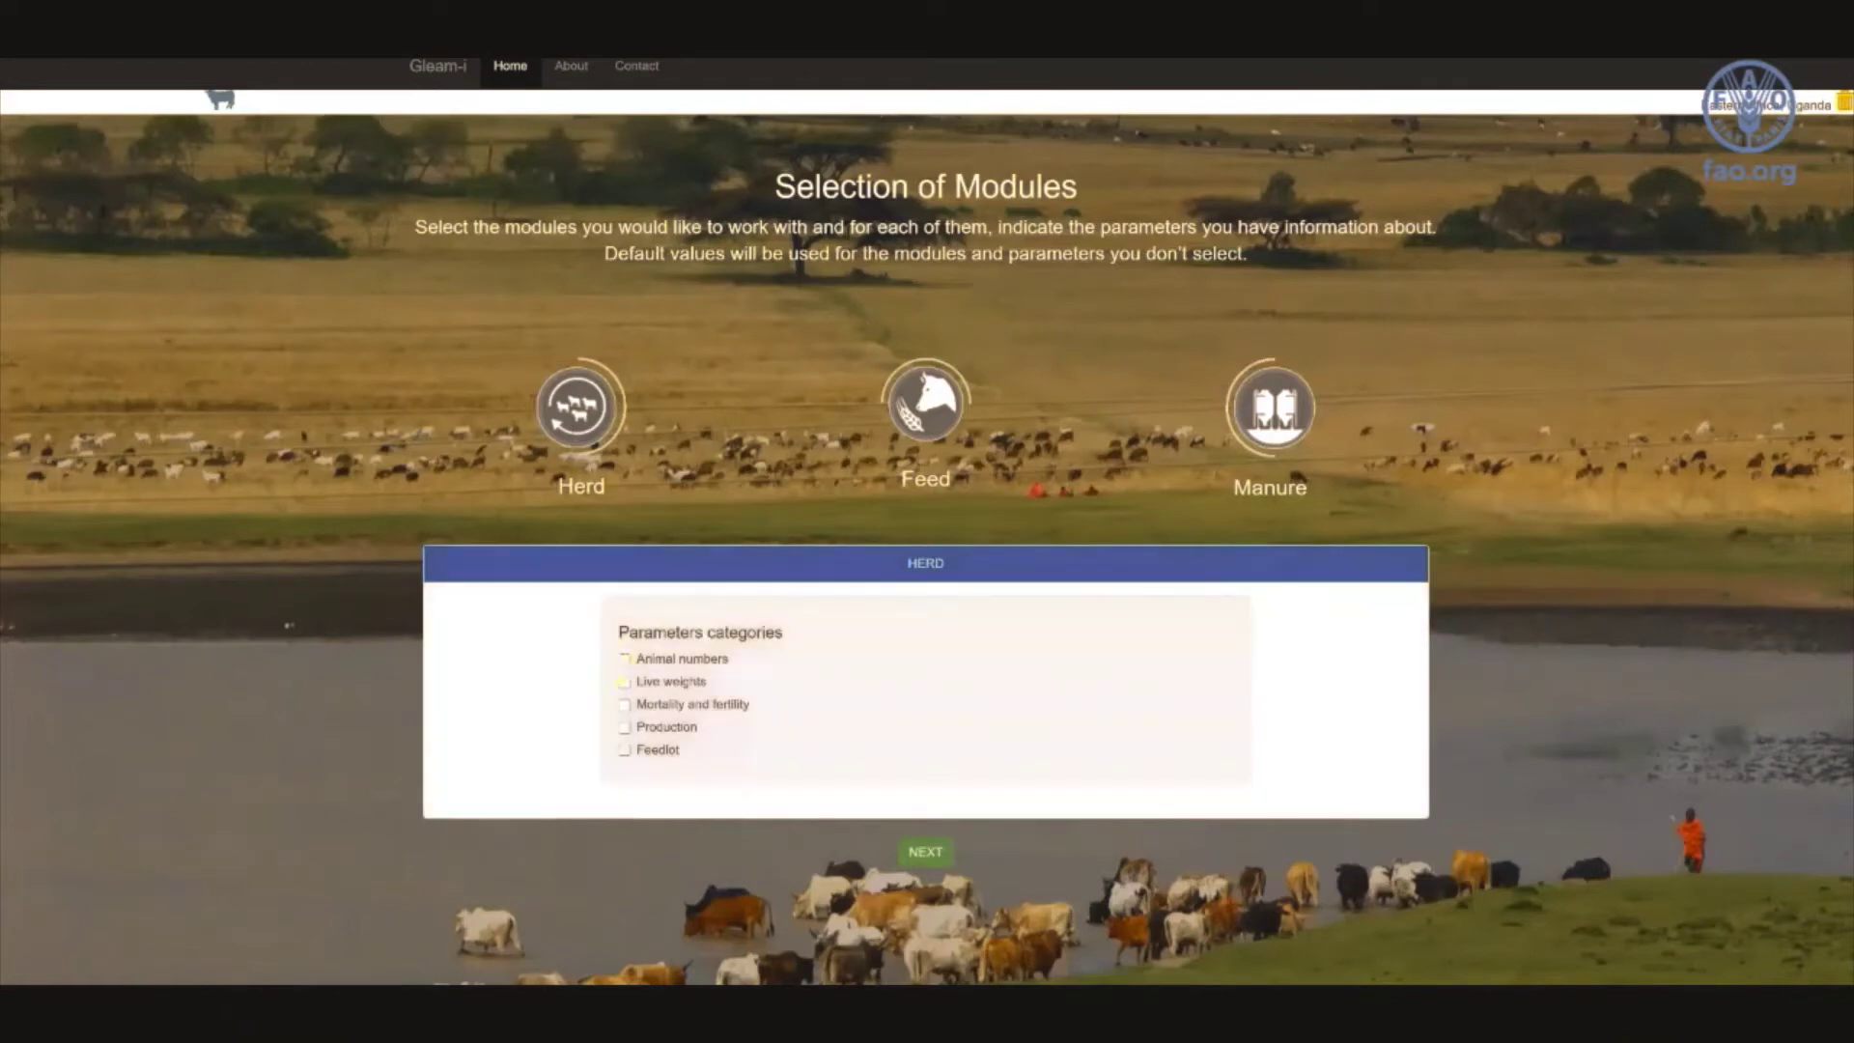
click(623, 658)
click(623, 682)
click(624, 705)
click(624, 727)
Choose the Adult females feed group and Manure management parameters, then continue.
click(932, 414)
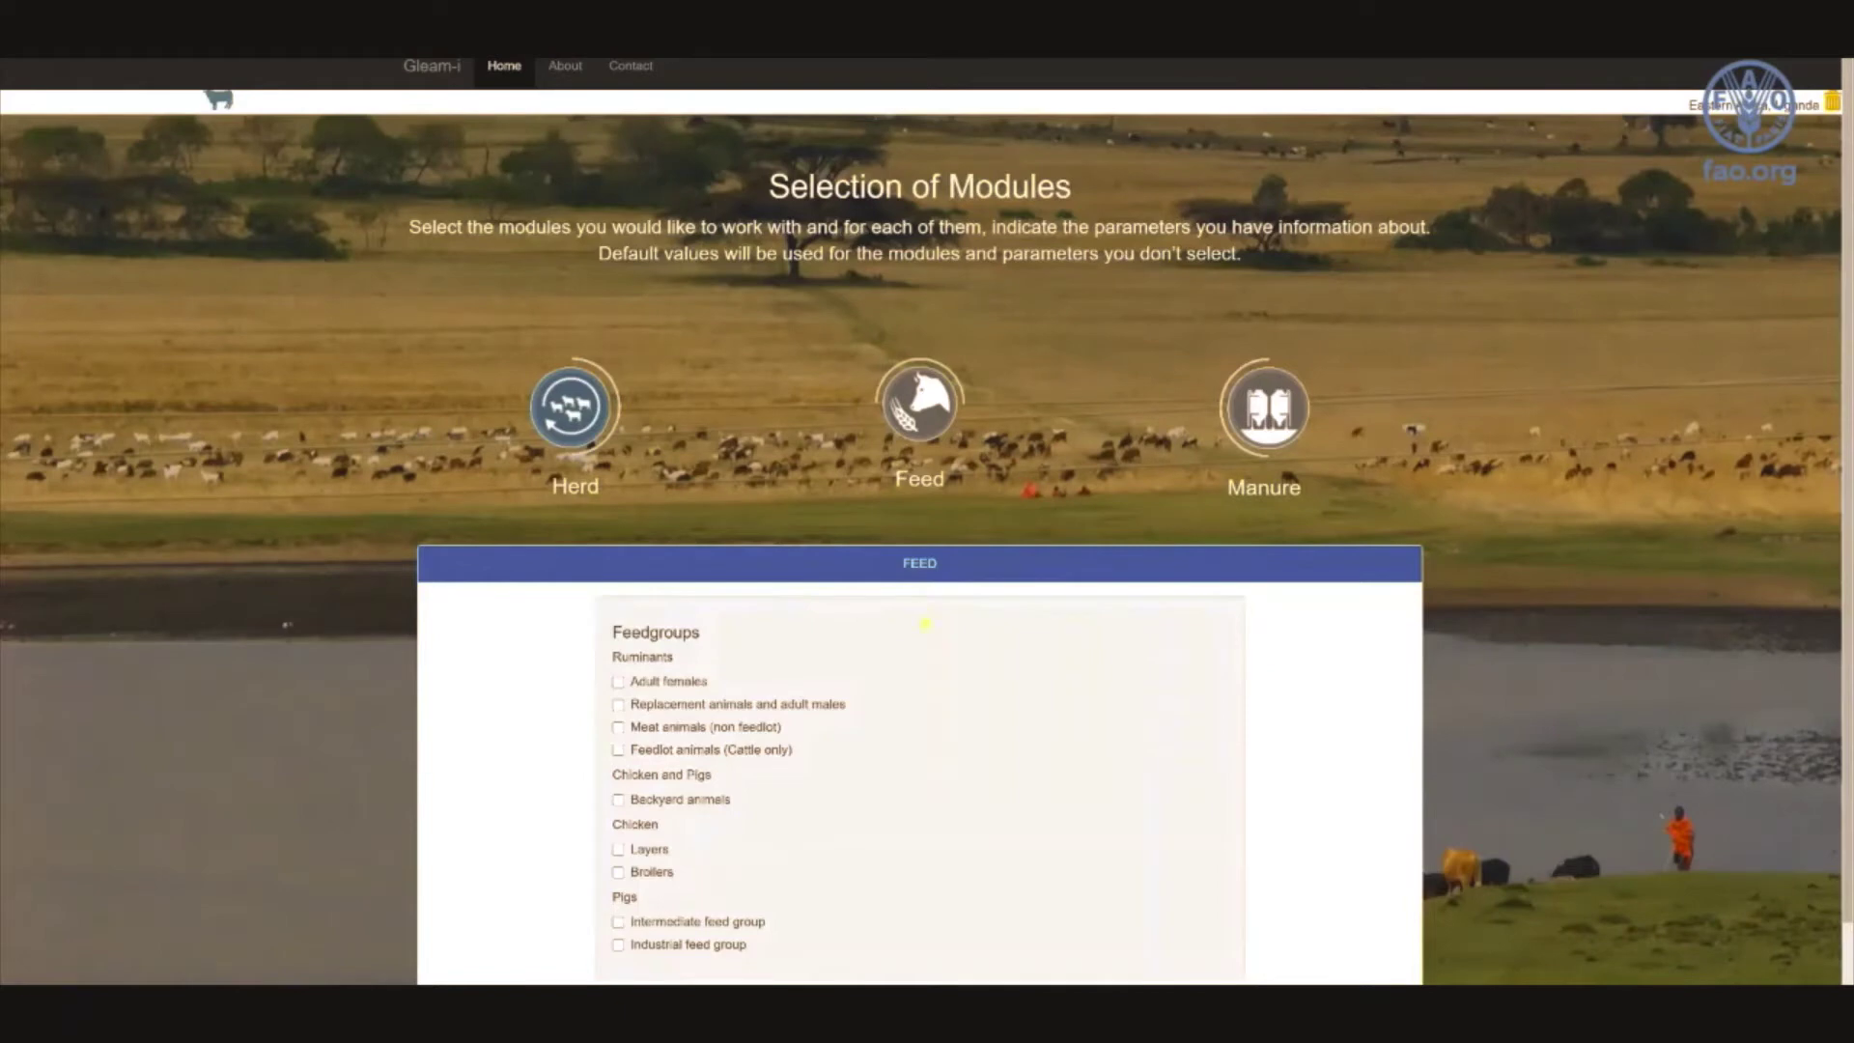
click(665, 681)
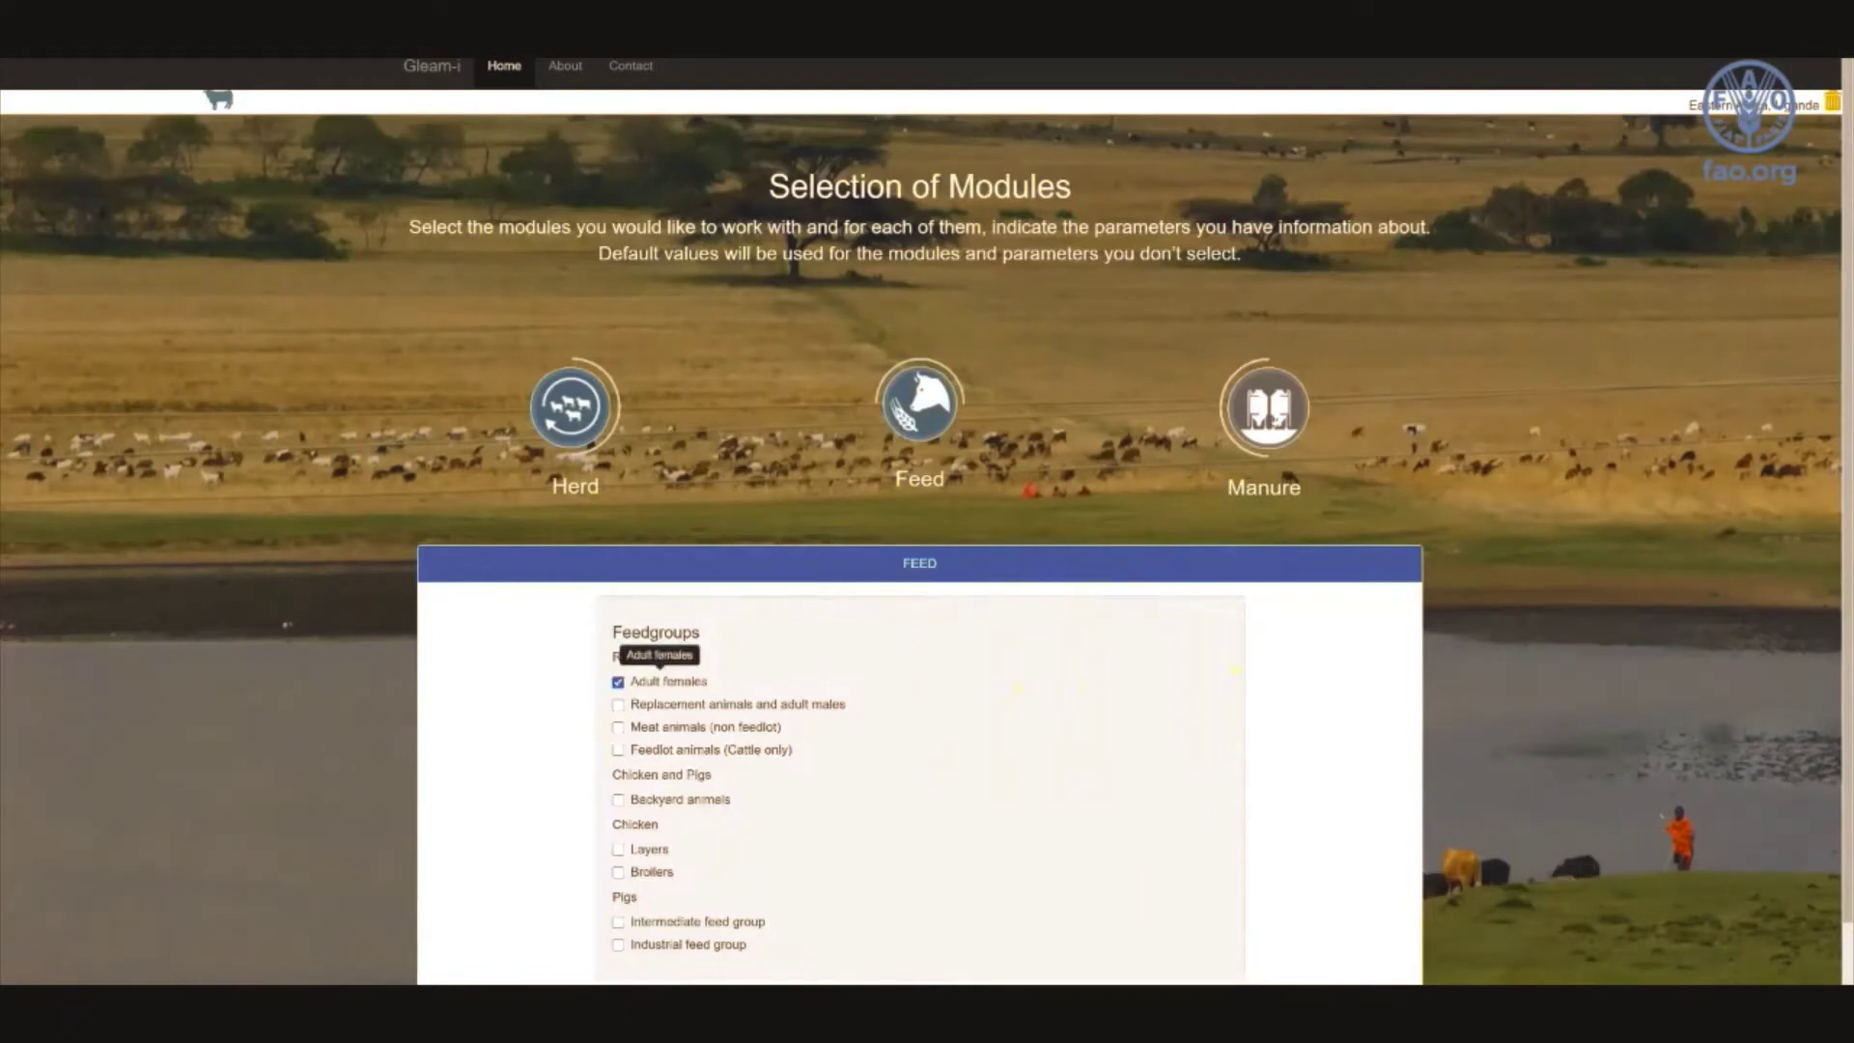
click(1267, 406)
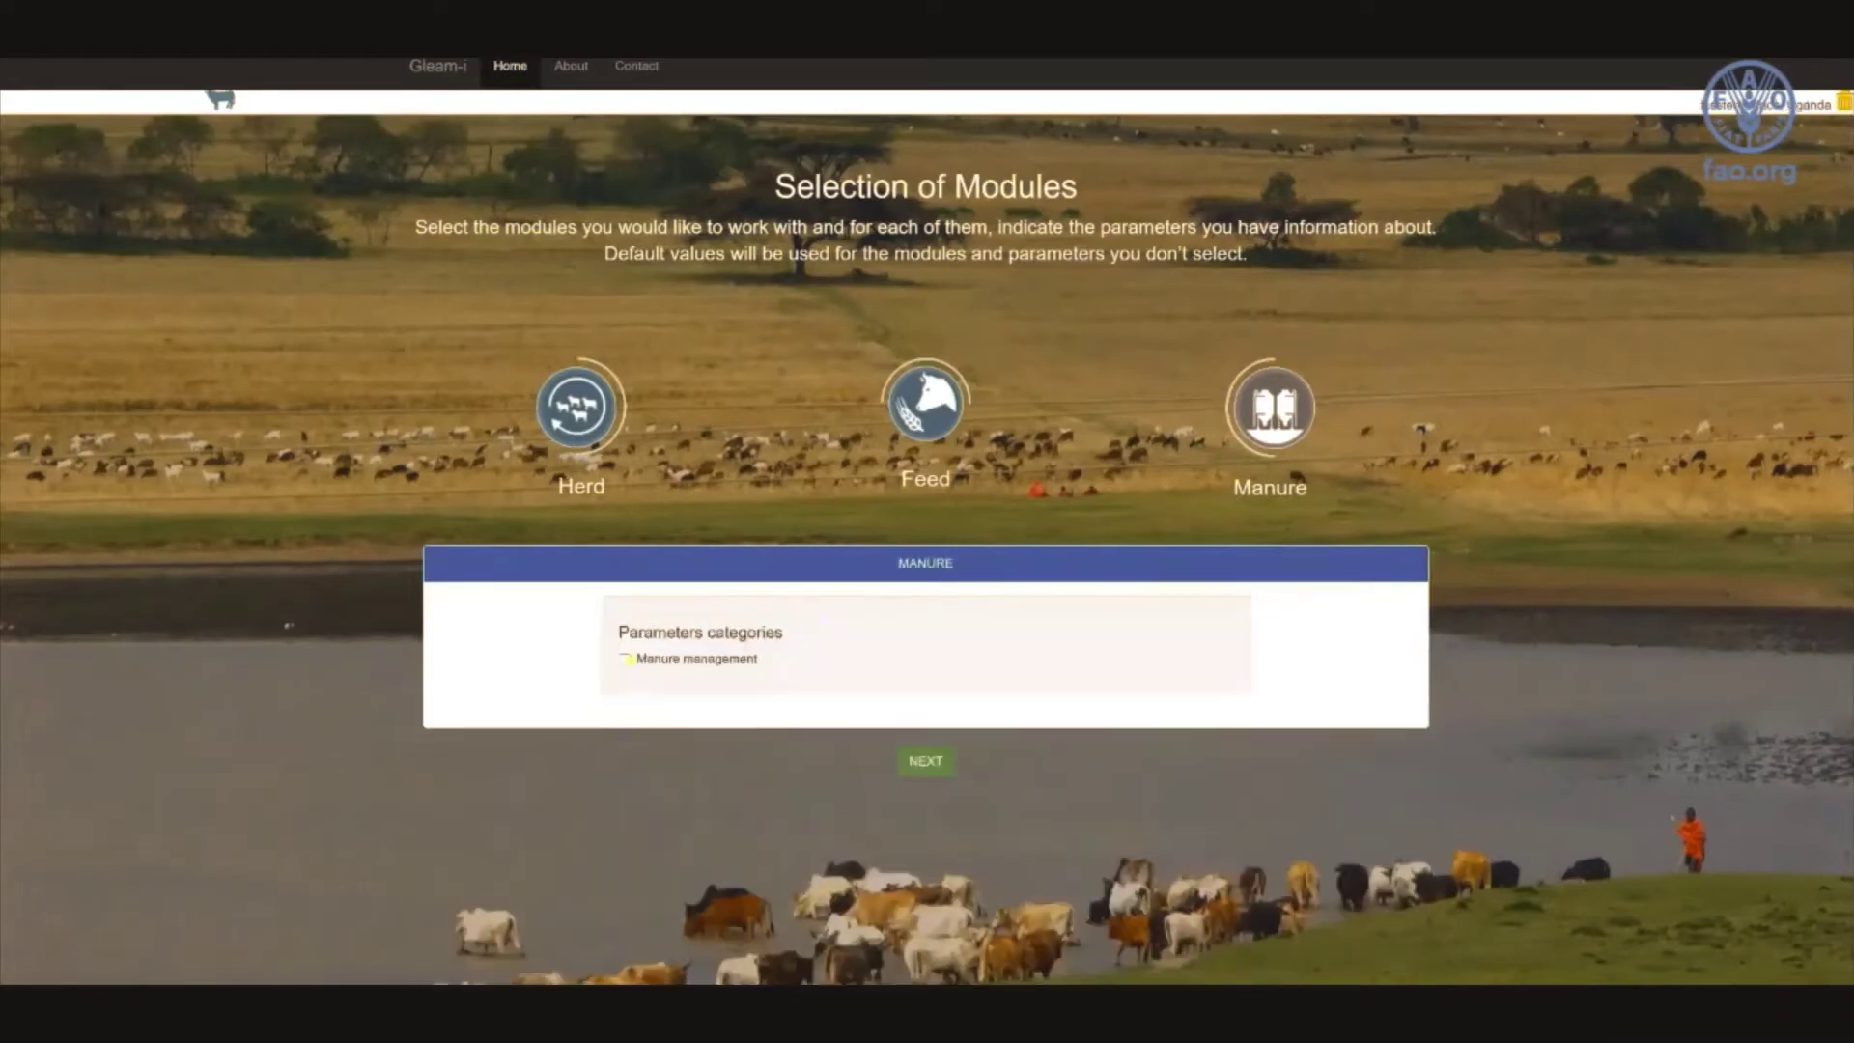
click(777, 678)
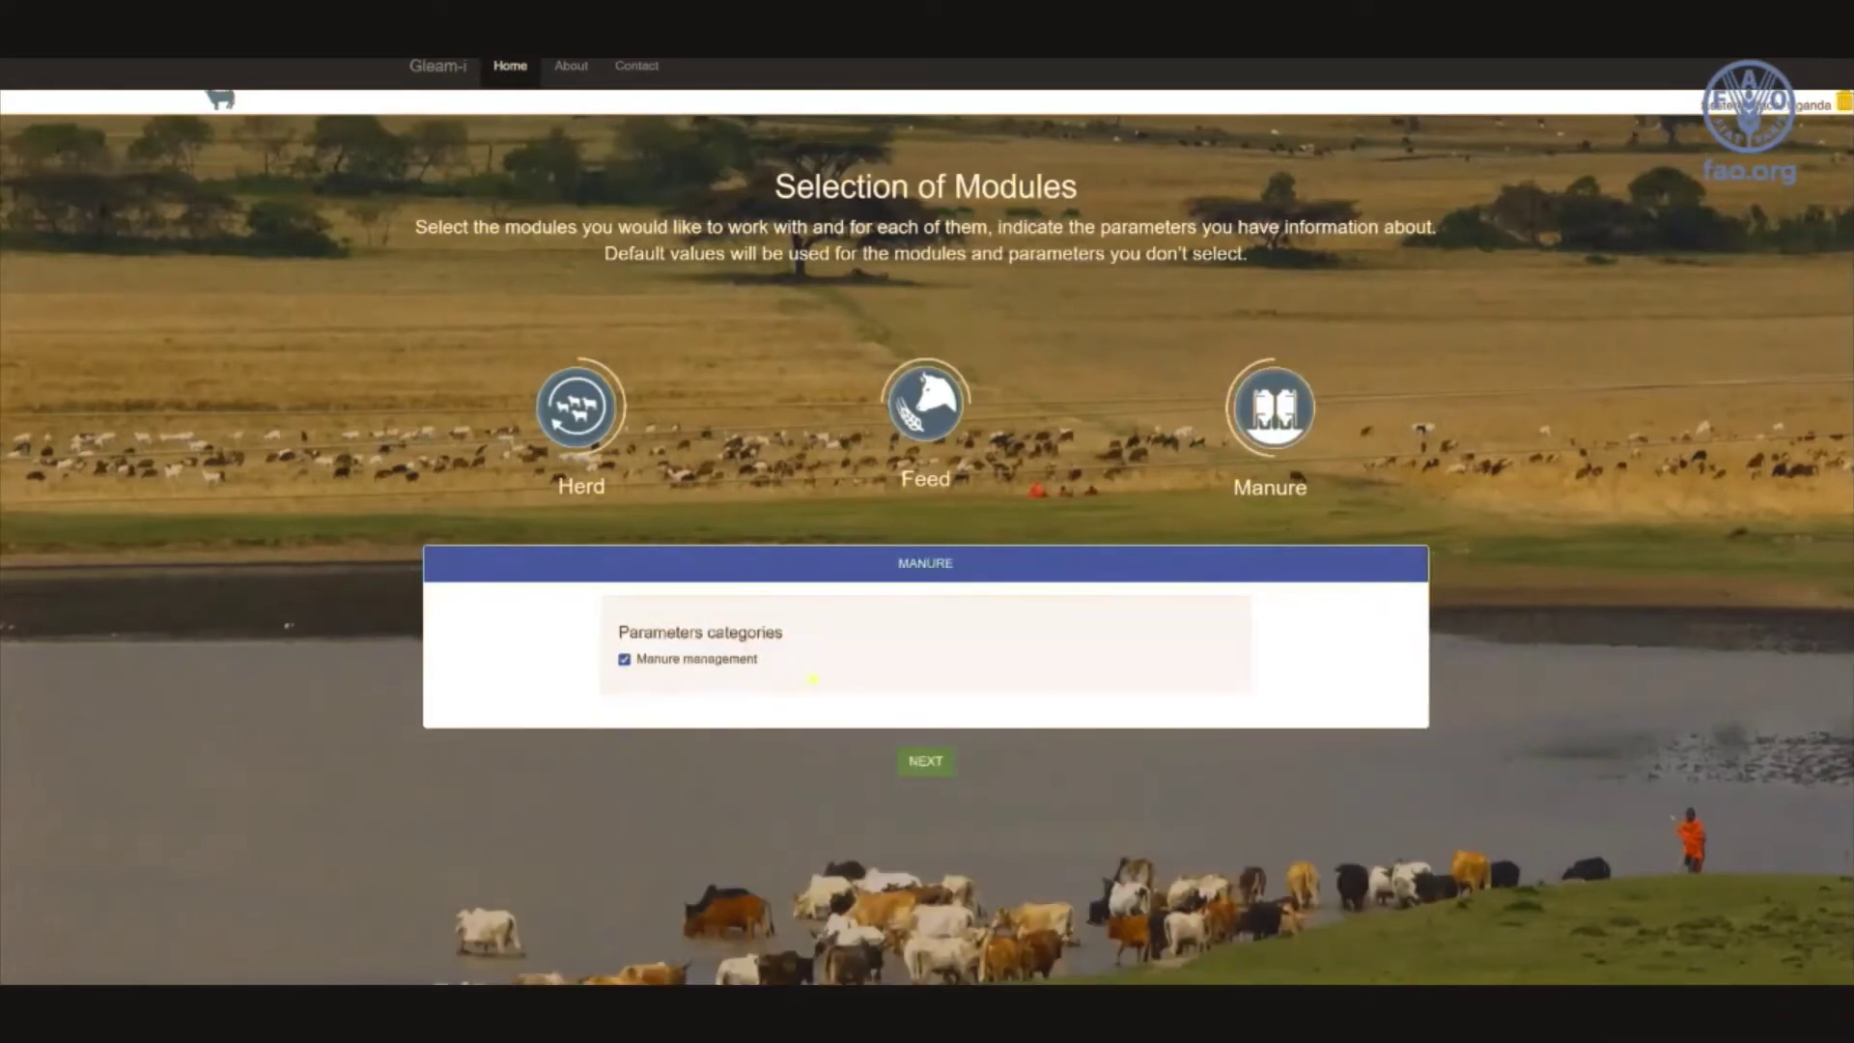
click(917, 769)
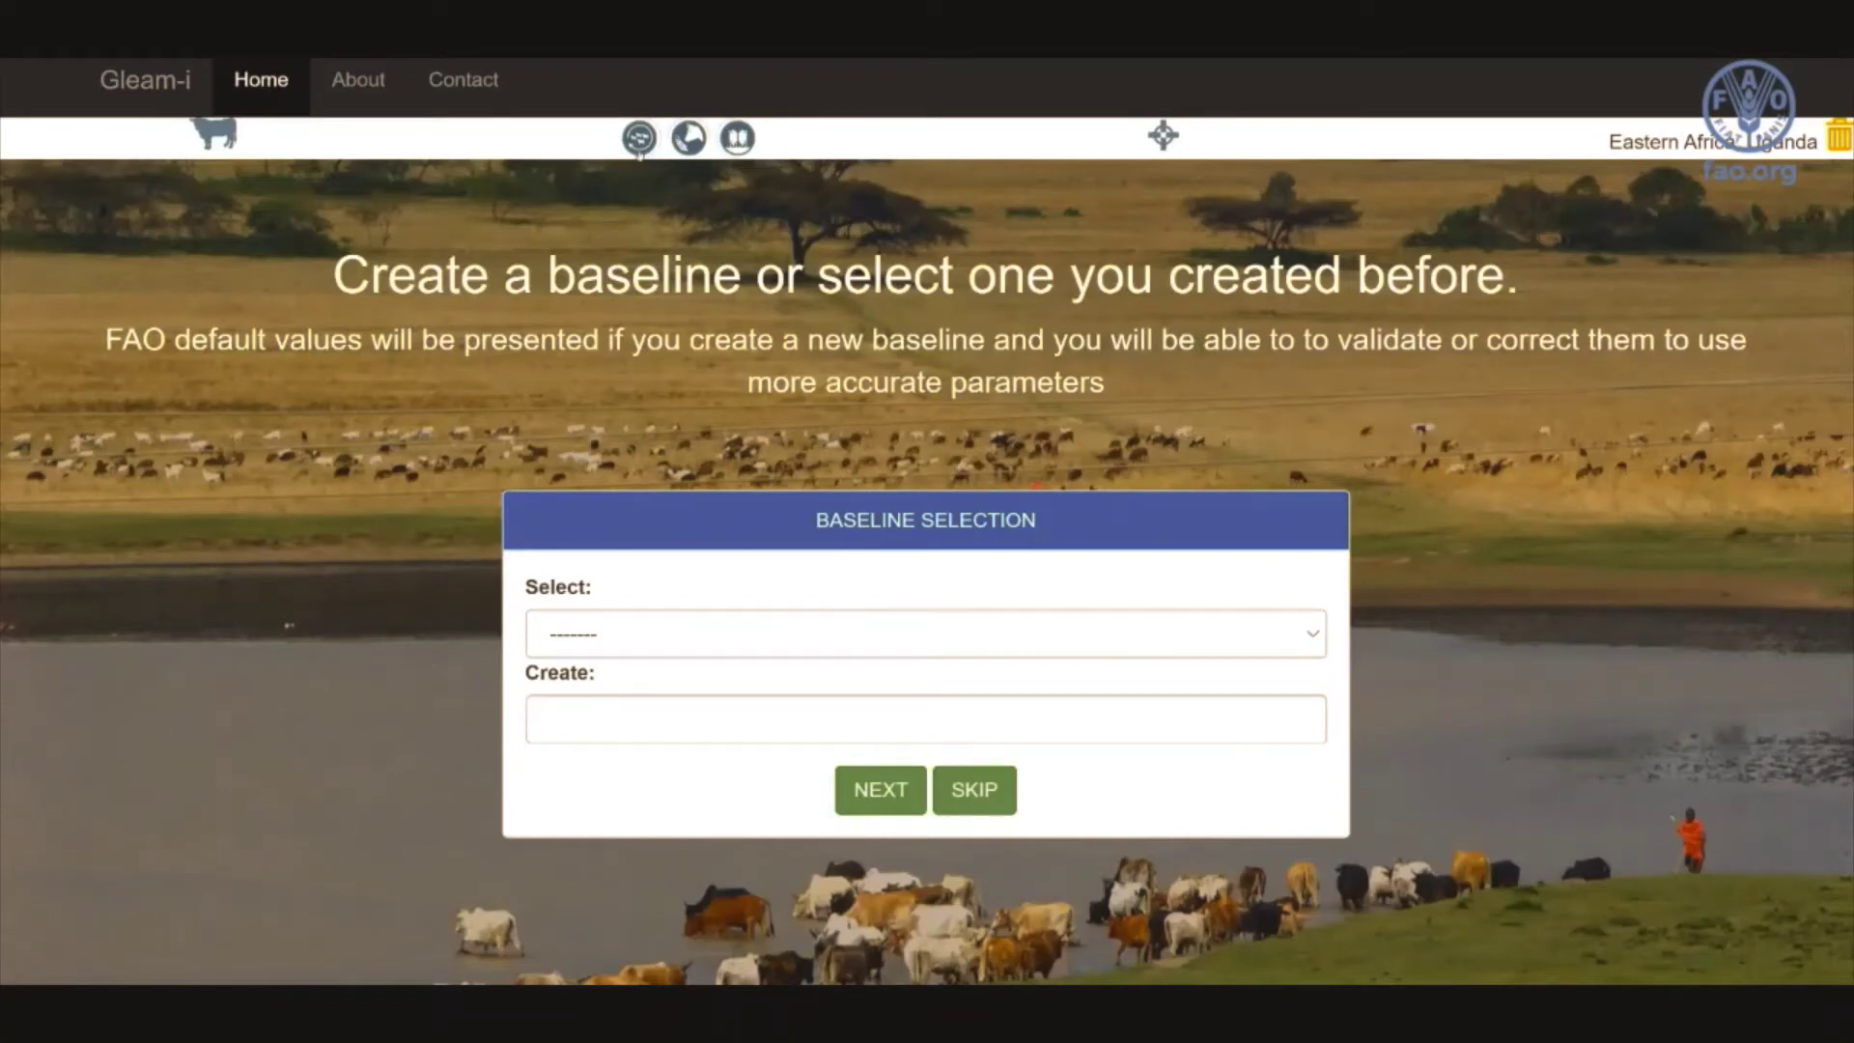
mouse_move(640, 145)
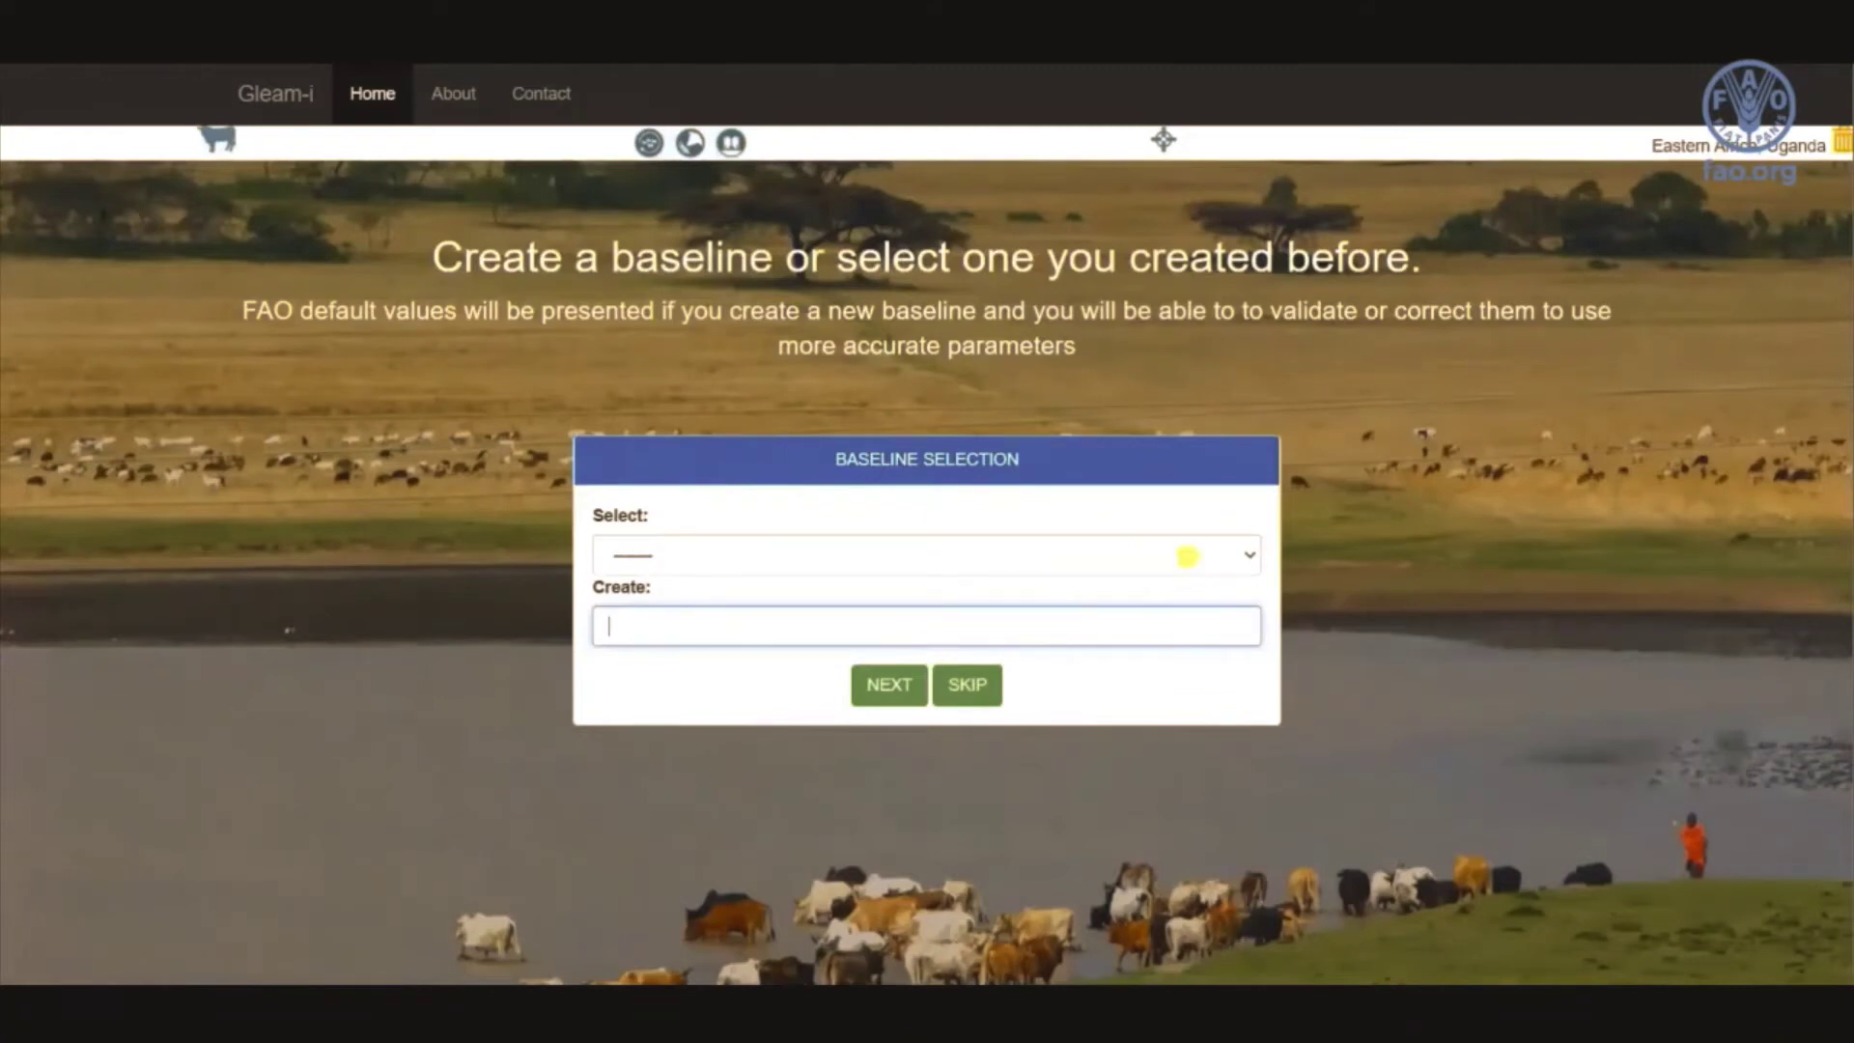
Check the existing baselines, then enter 'withvaccine' as a new baseline name.
click(1188, 557)
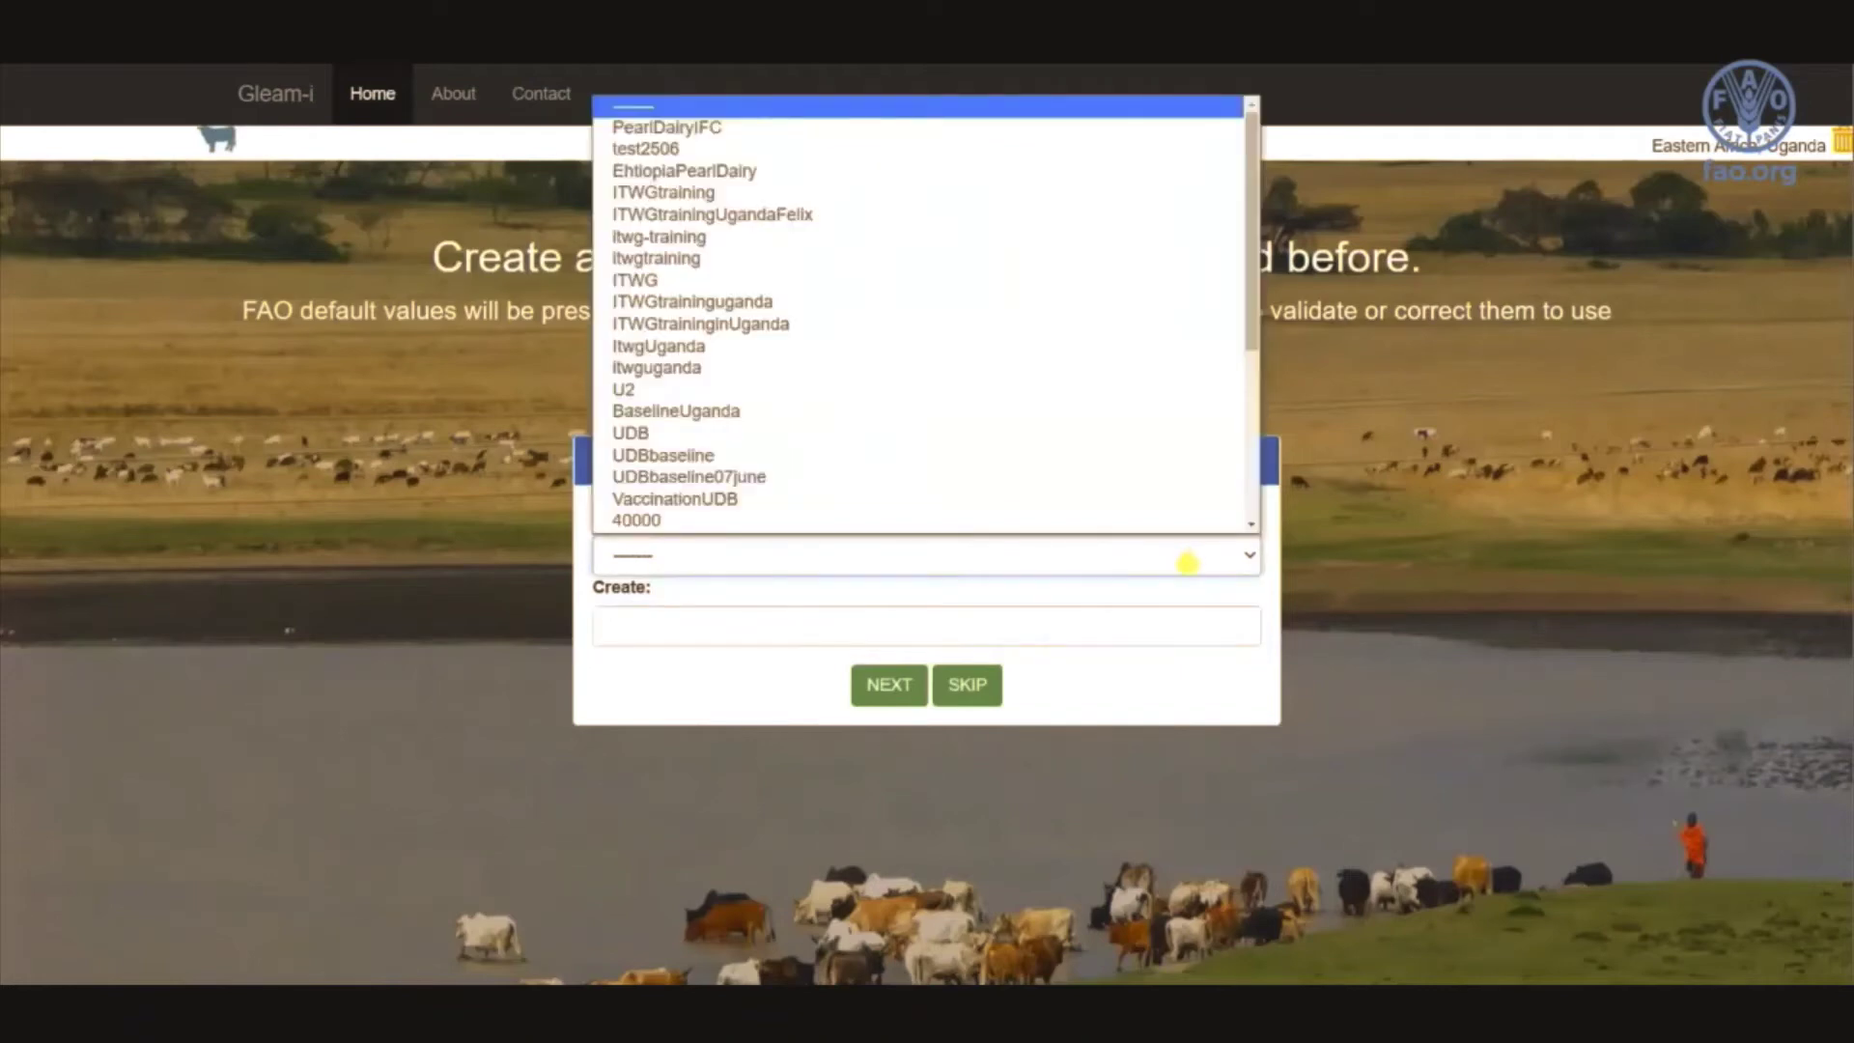
click(1182, 629)
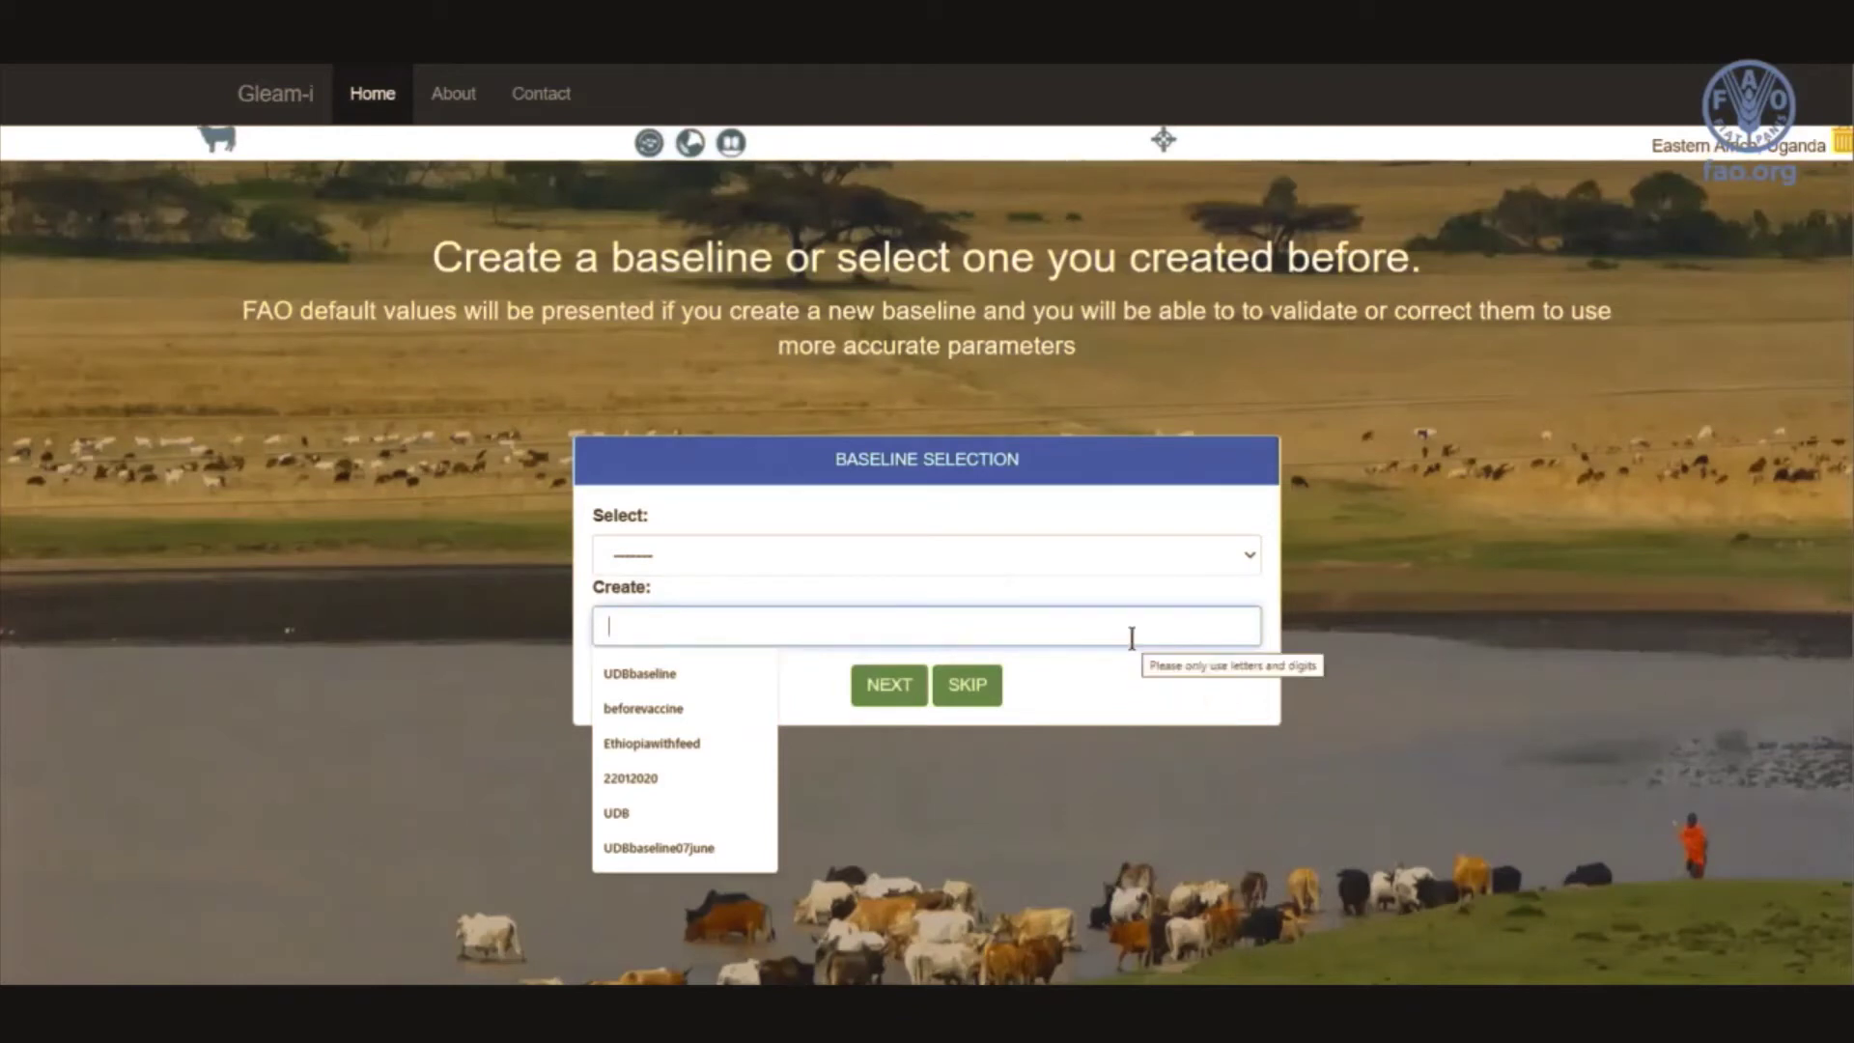
text(with)
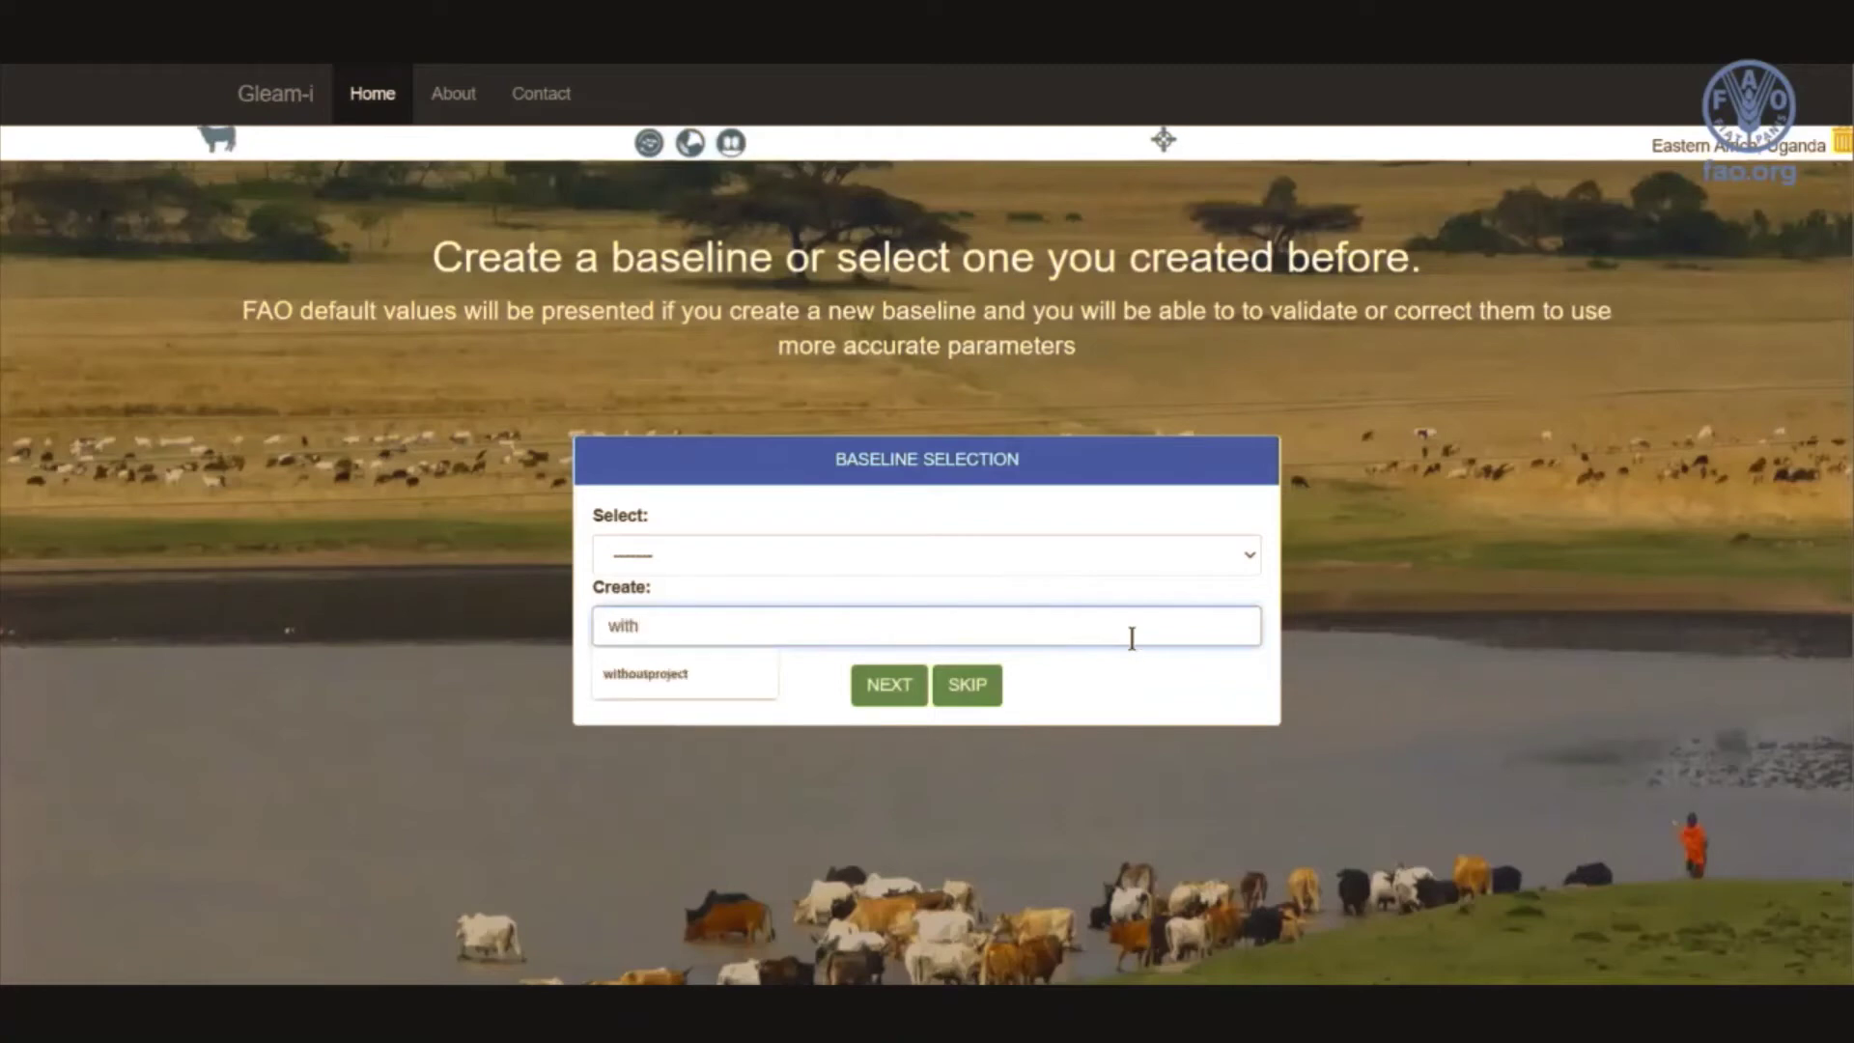
text(vaccine)
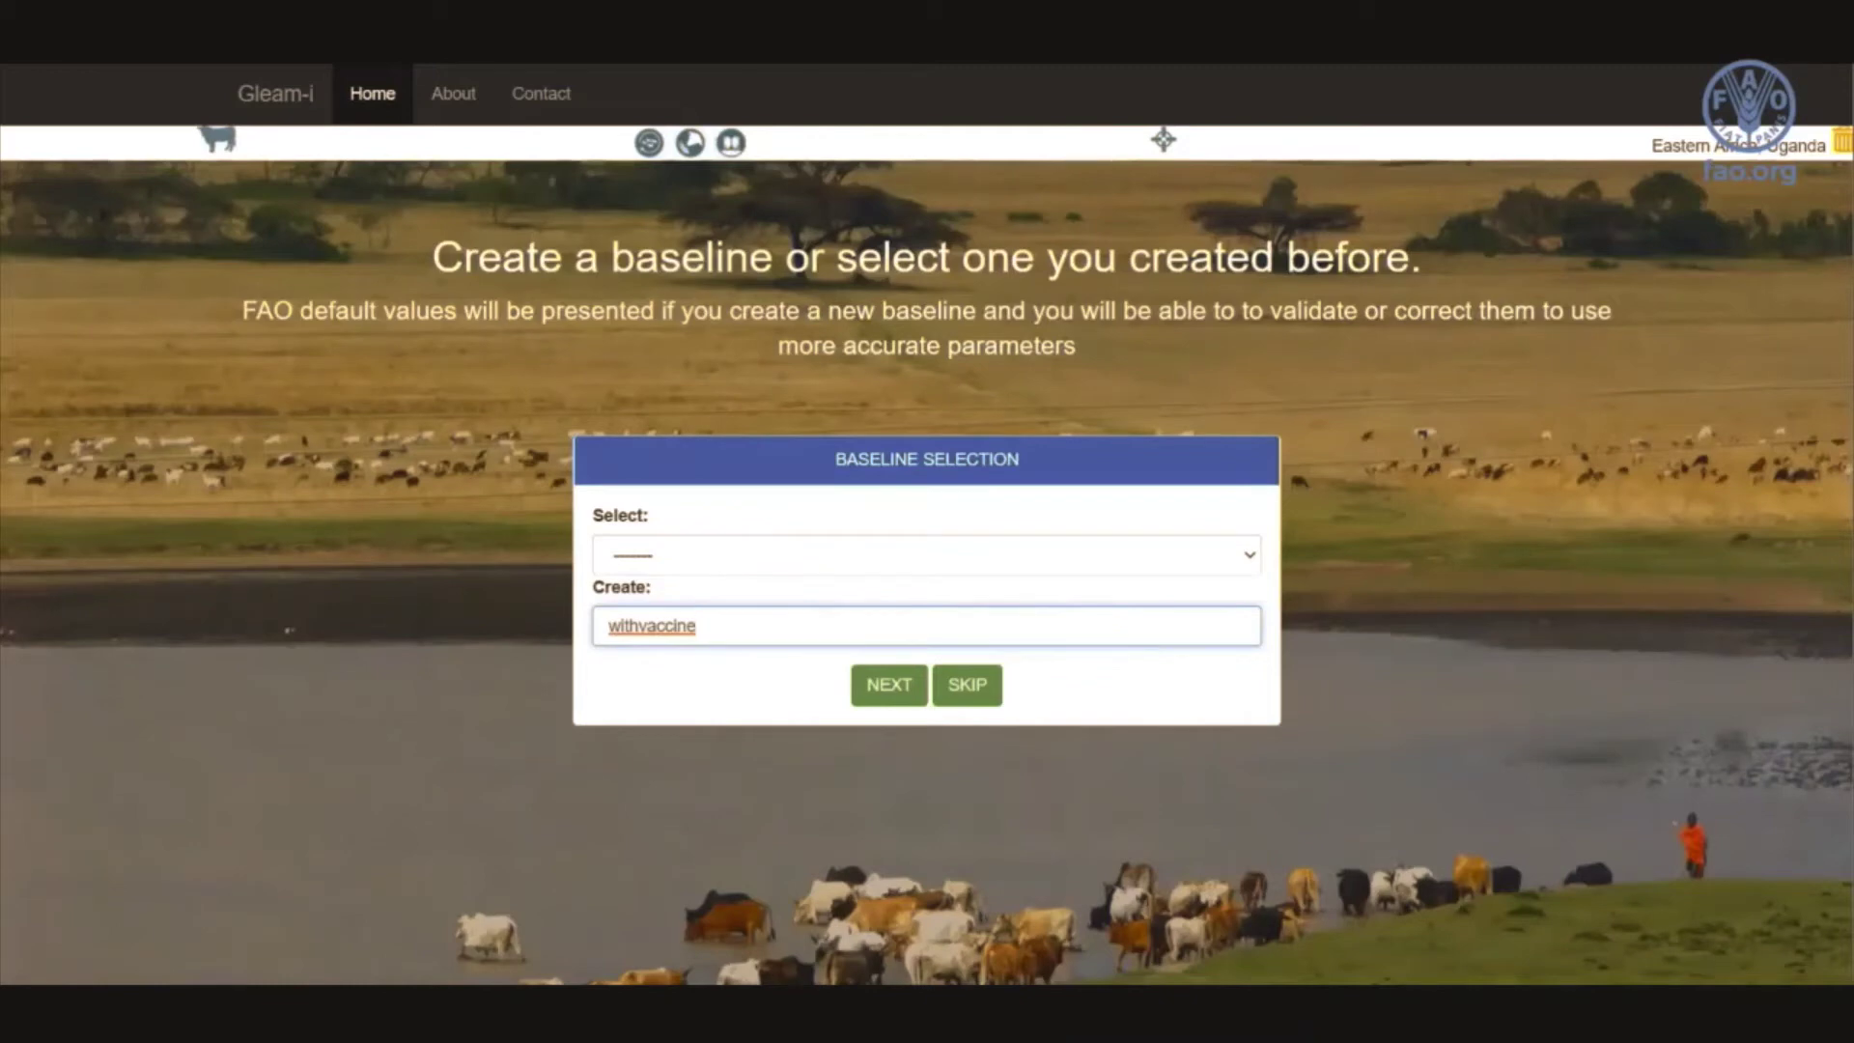
Create the baseline, name the scenario 'withvaccine', and continue to parameter review.
click(873, 697)
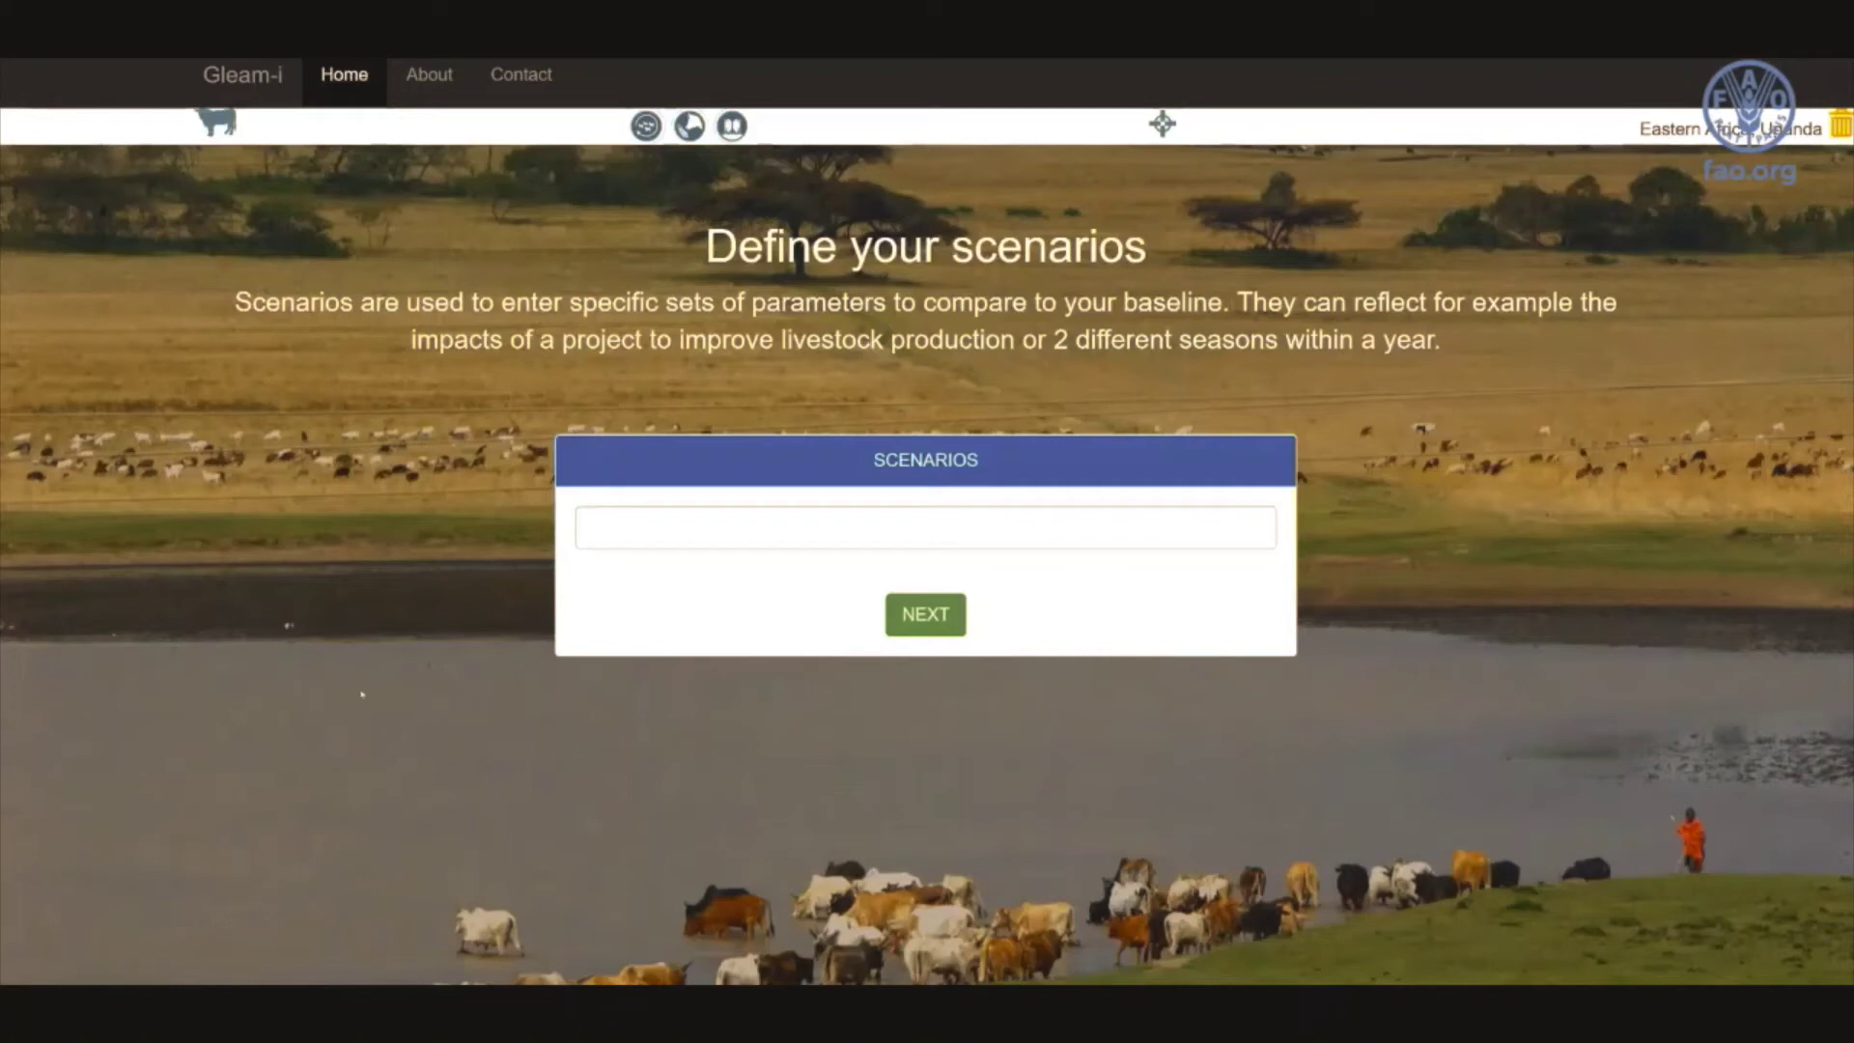
click(627, 537)
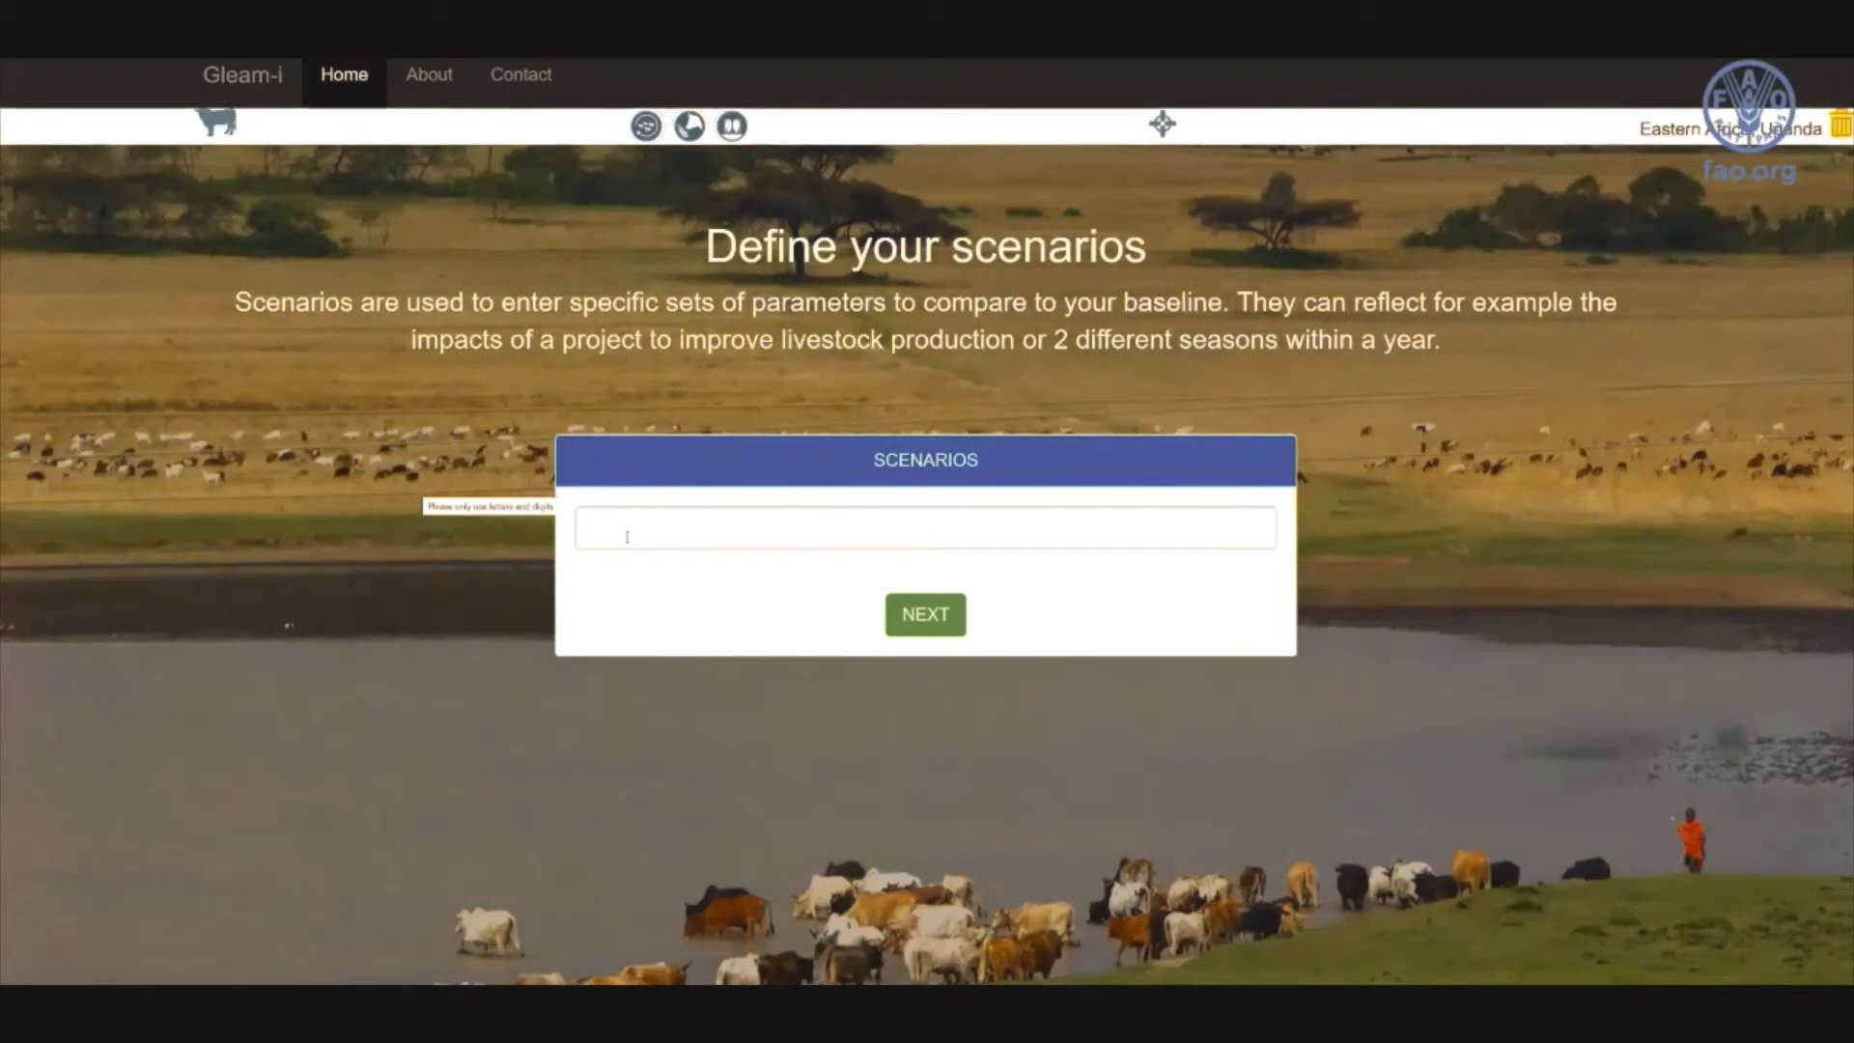
click(627, 537)
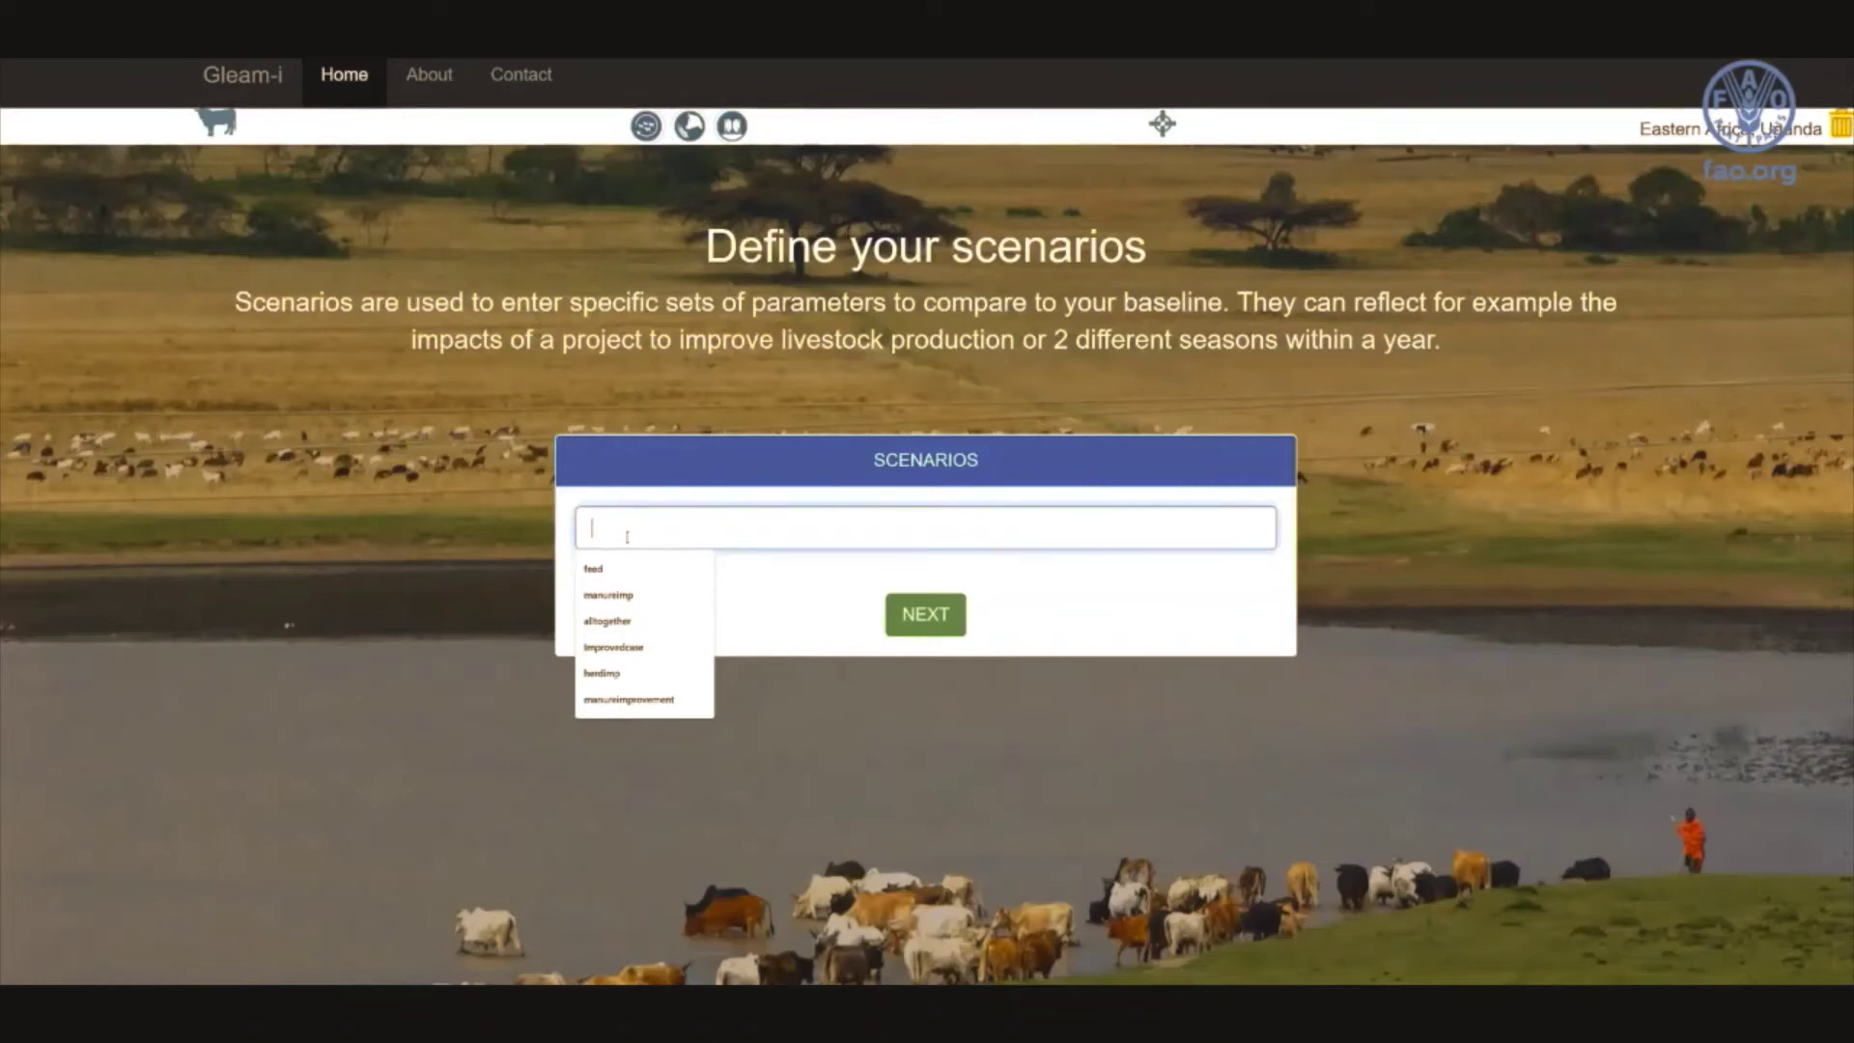
text(with)
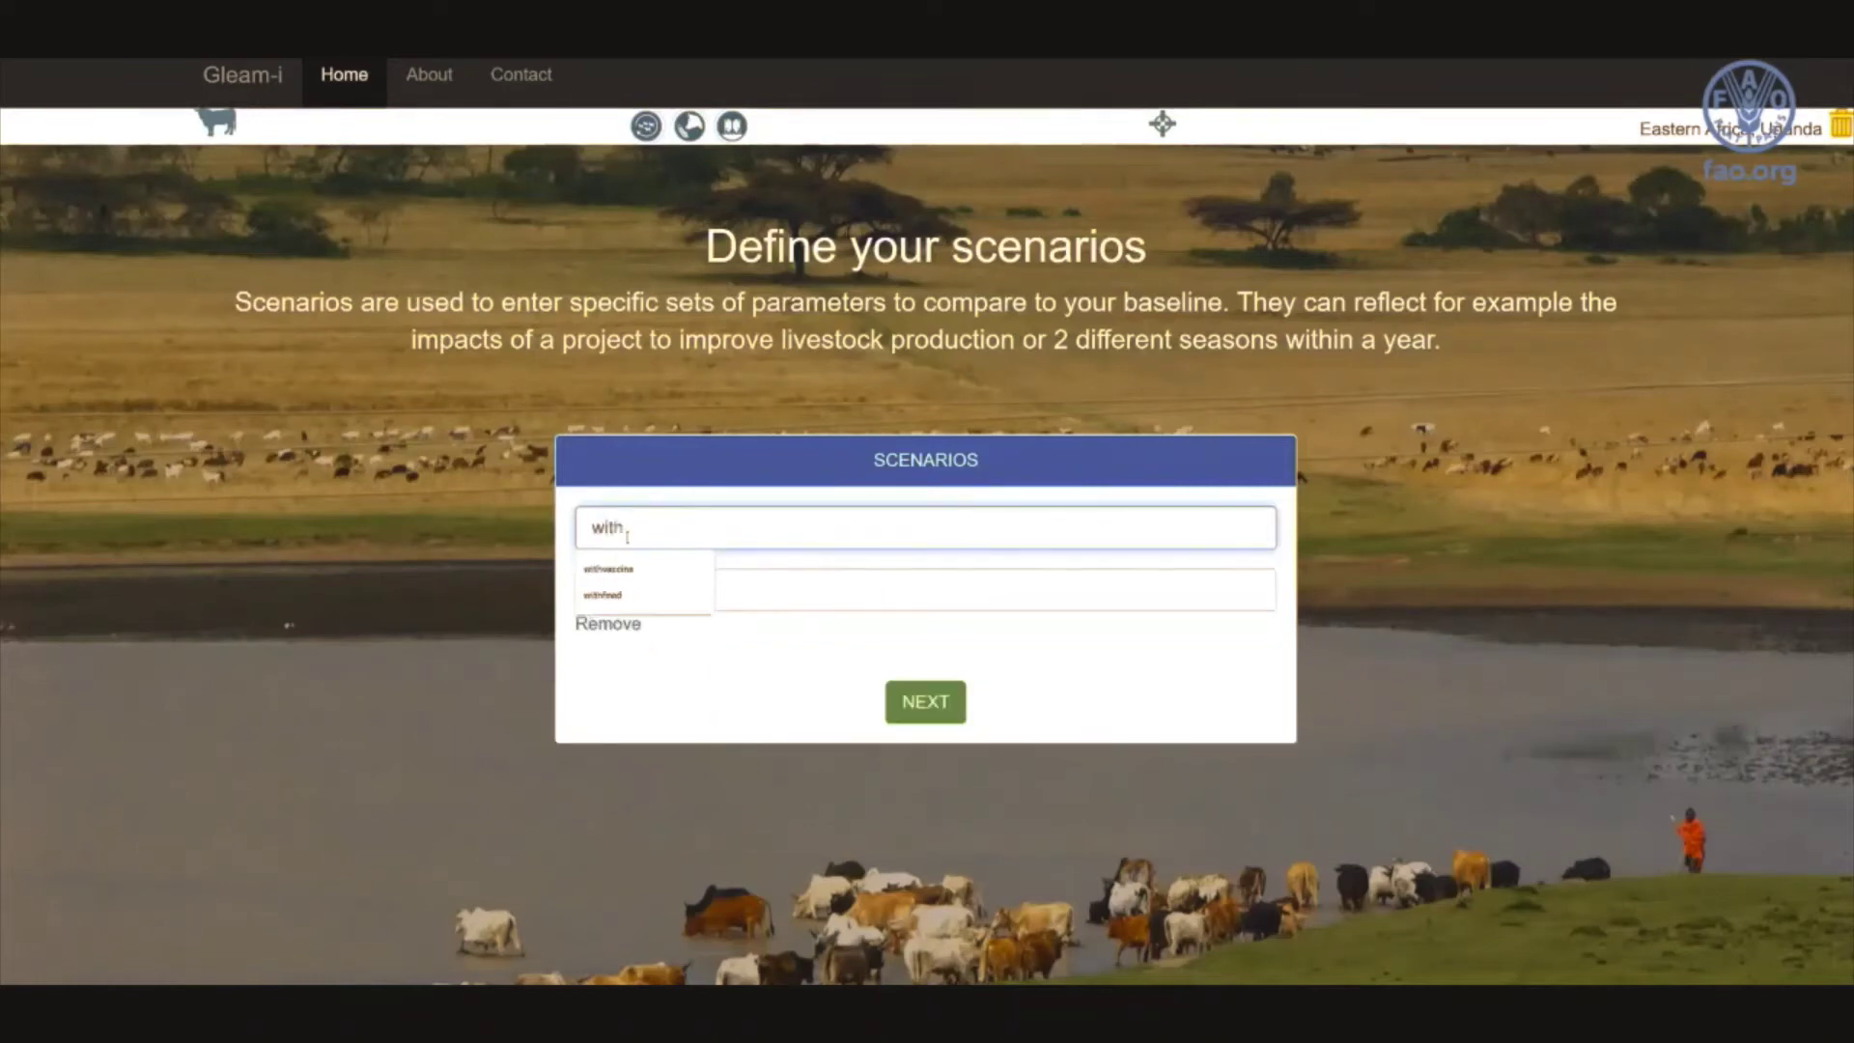
text(vaccine)
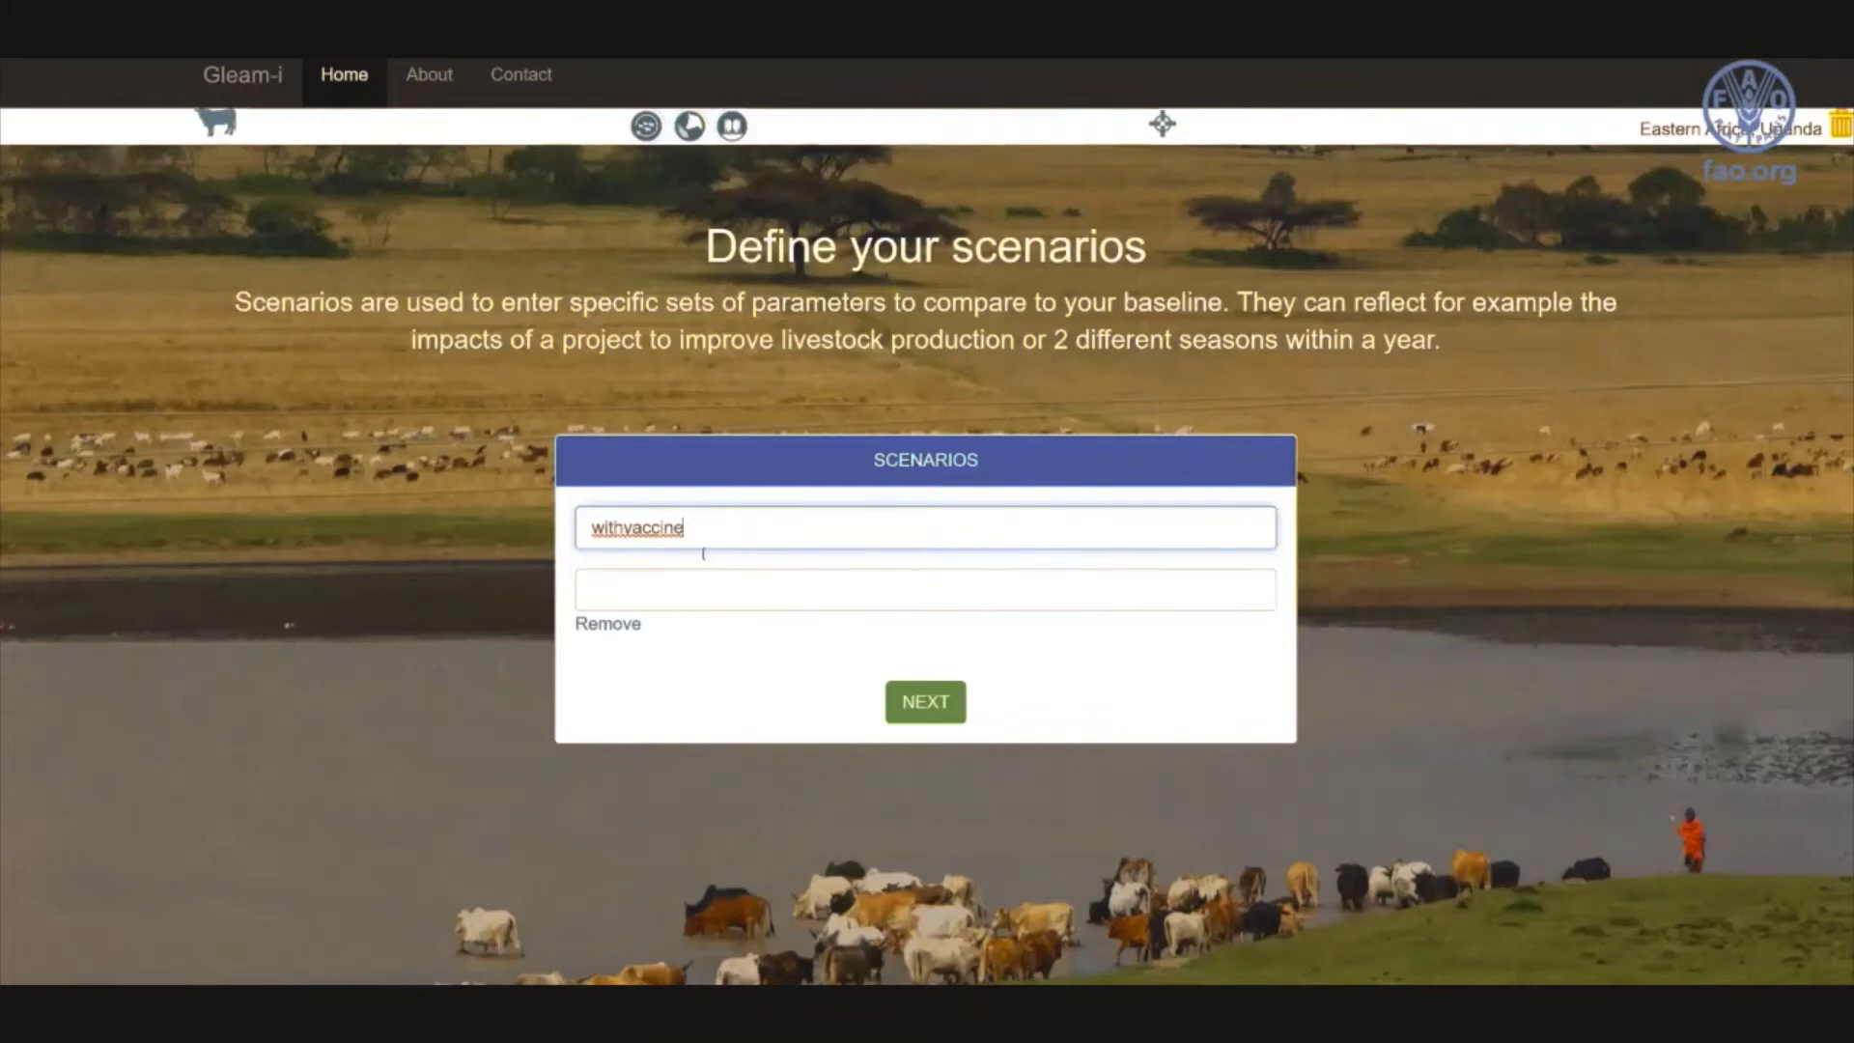
click(915, 702)
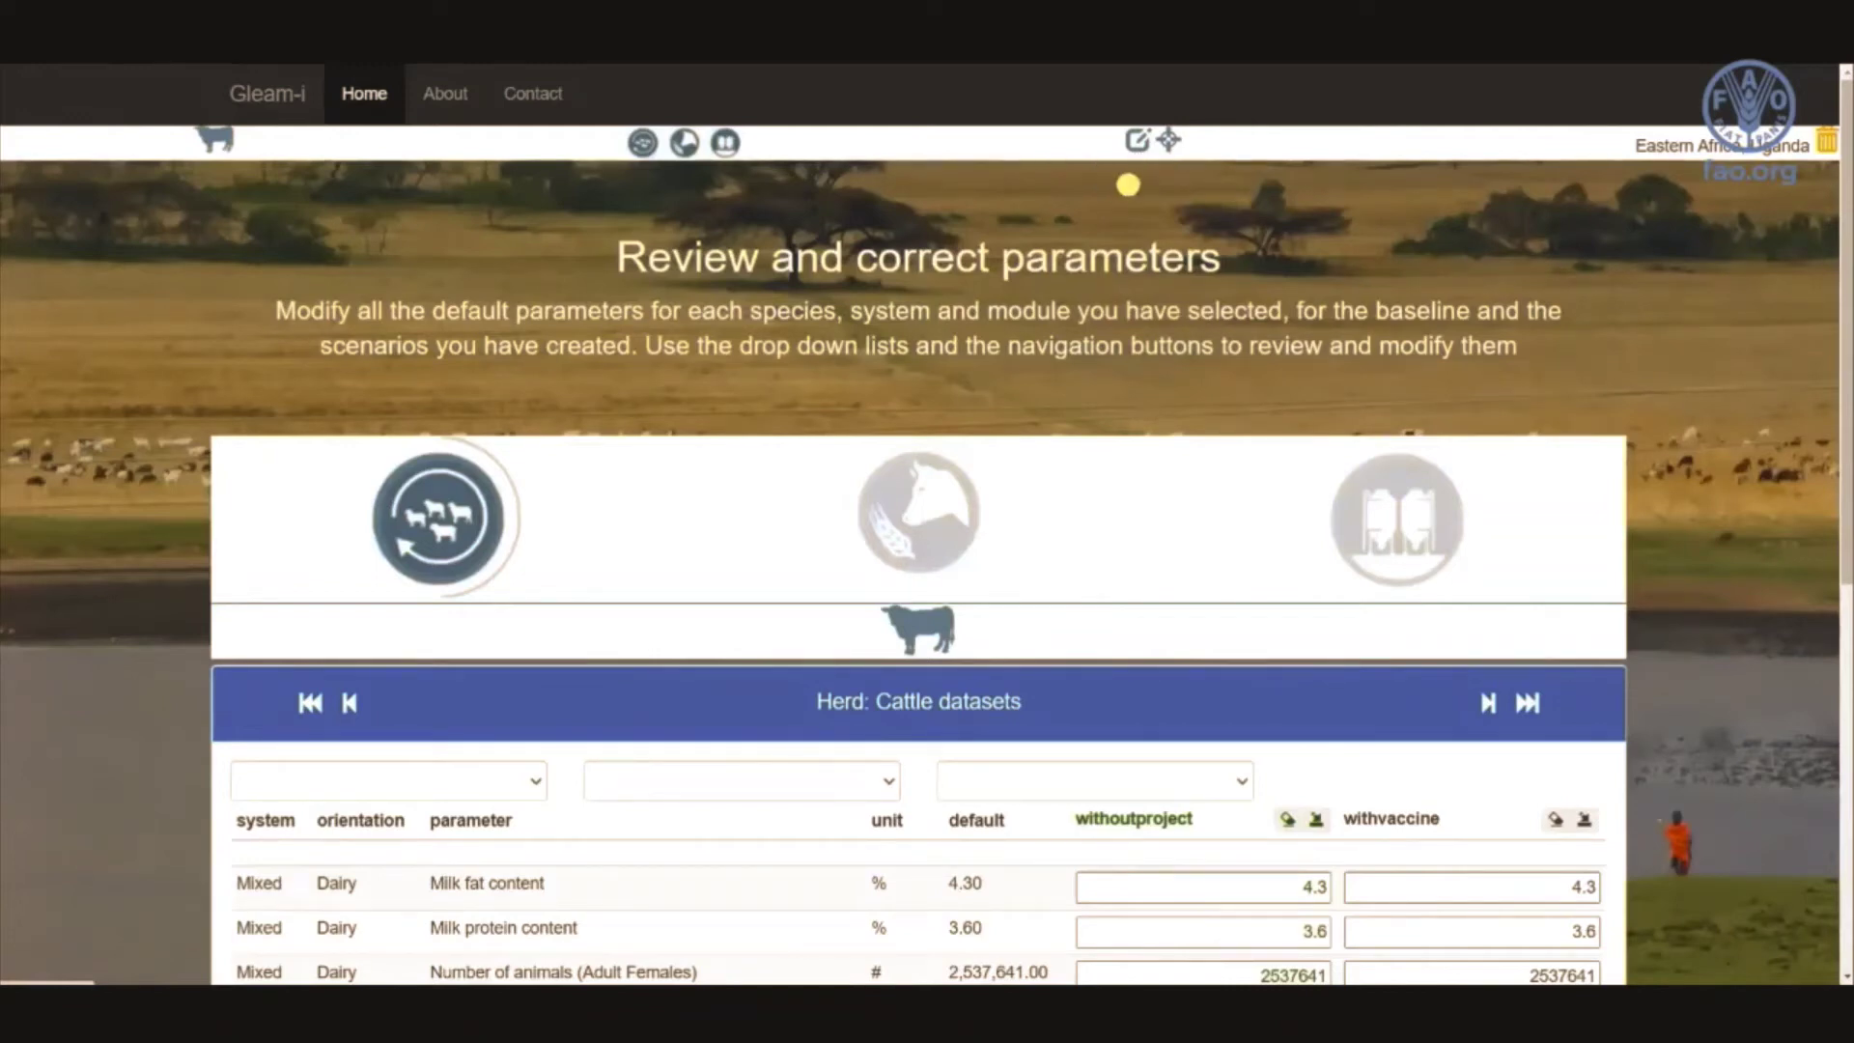
click(1132, 175)
click(1486, 733)
click(431, 785)
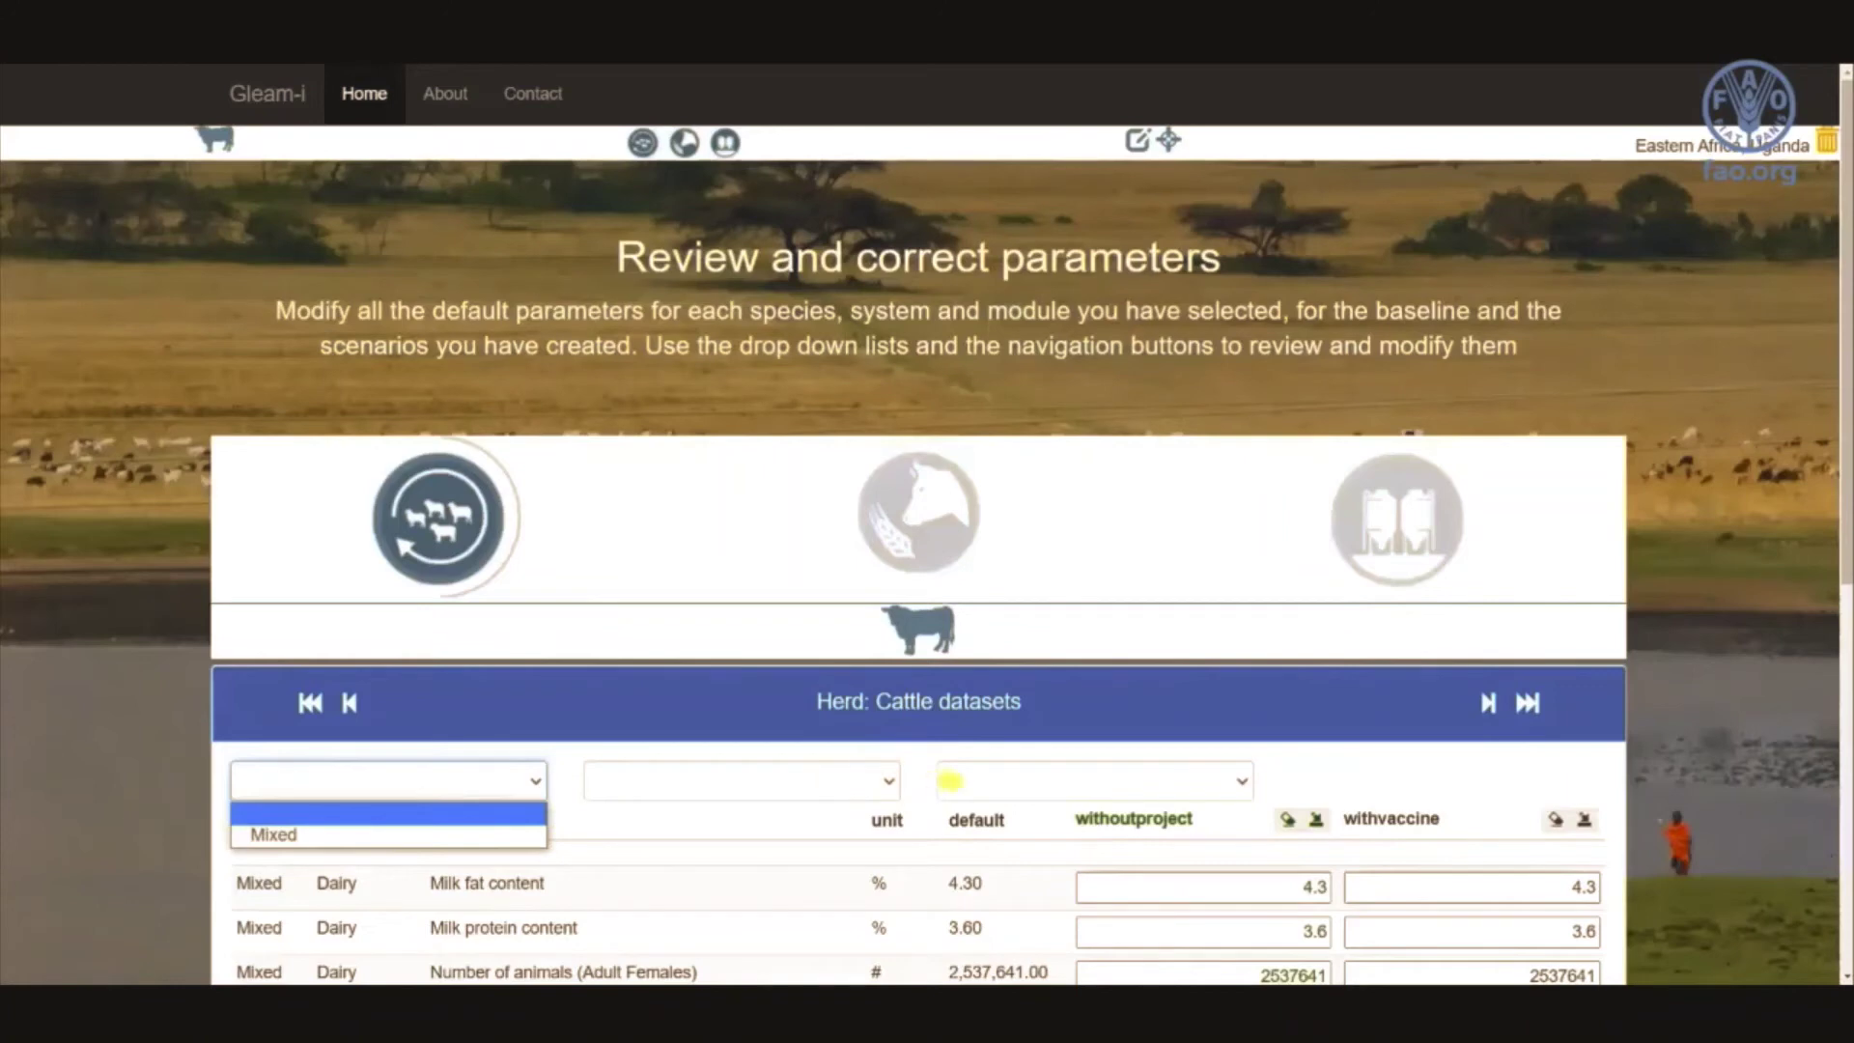
click(1084, 779)
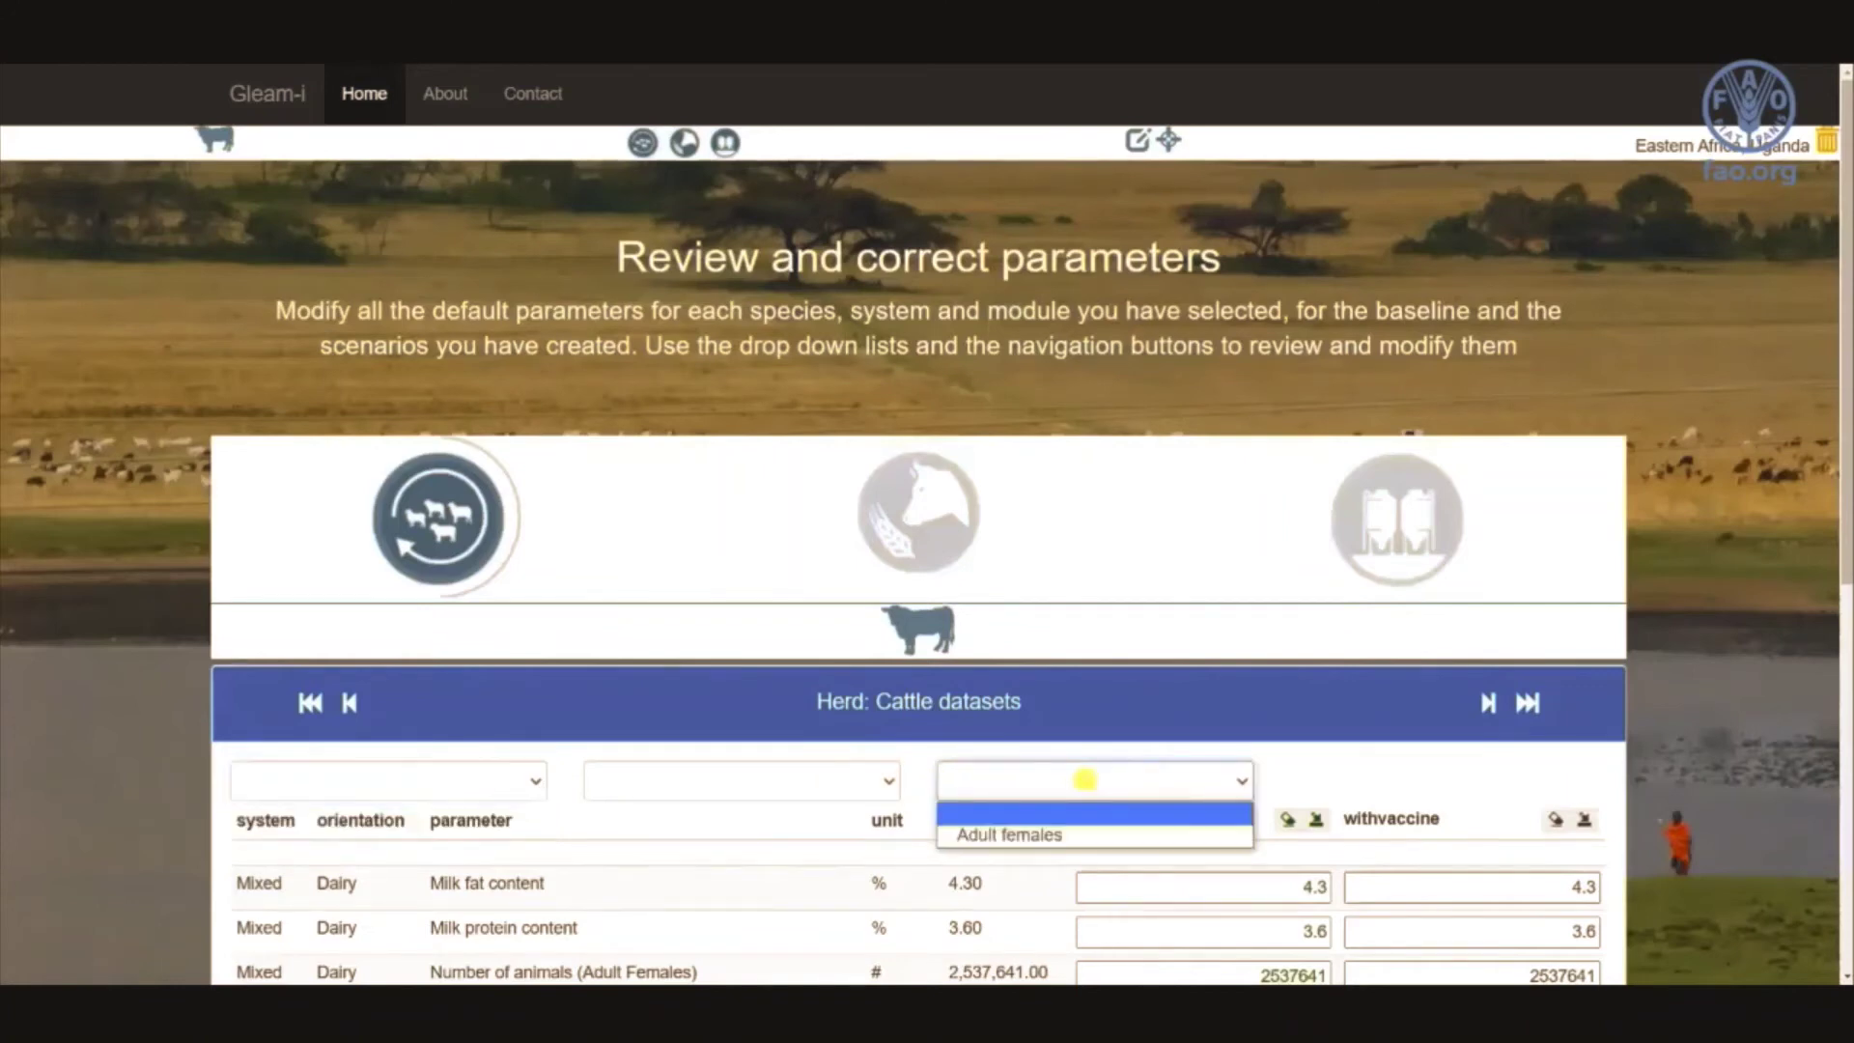
click(1085, 779)
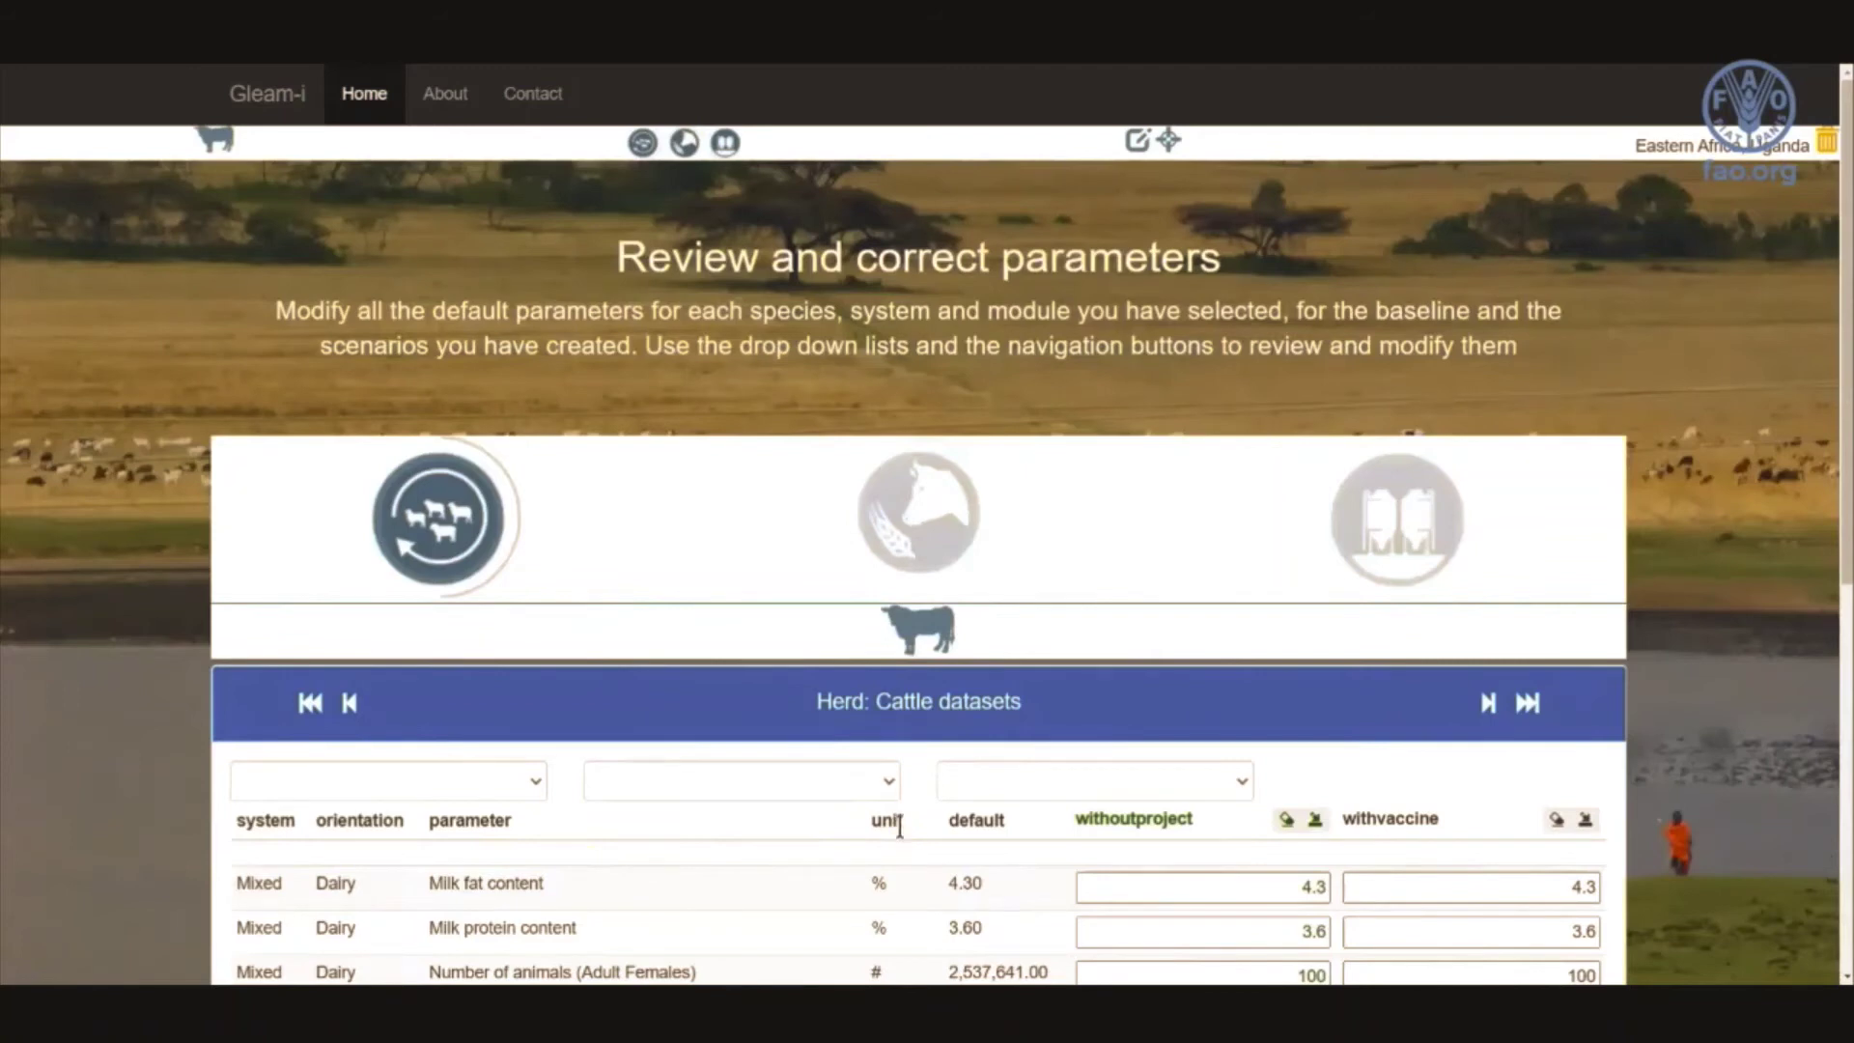
Sort the herd table by parameter name and clear the baseline young-female death rate.
click(462, 820)
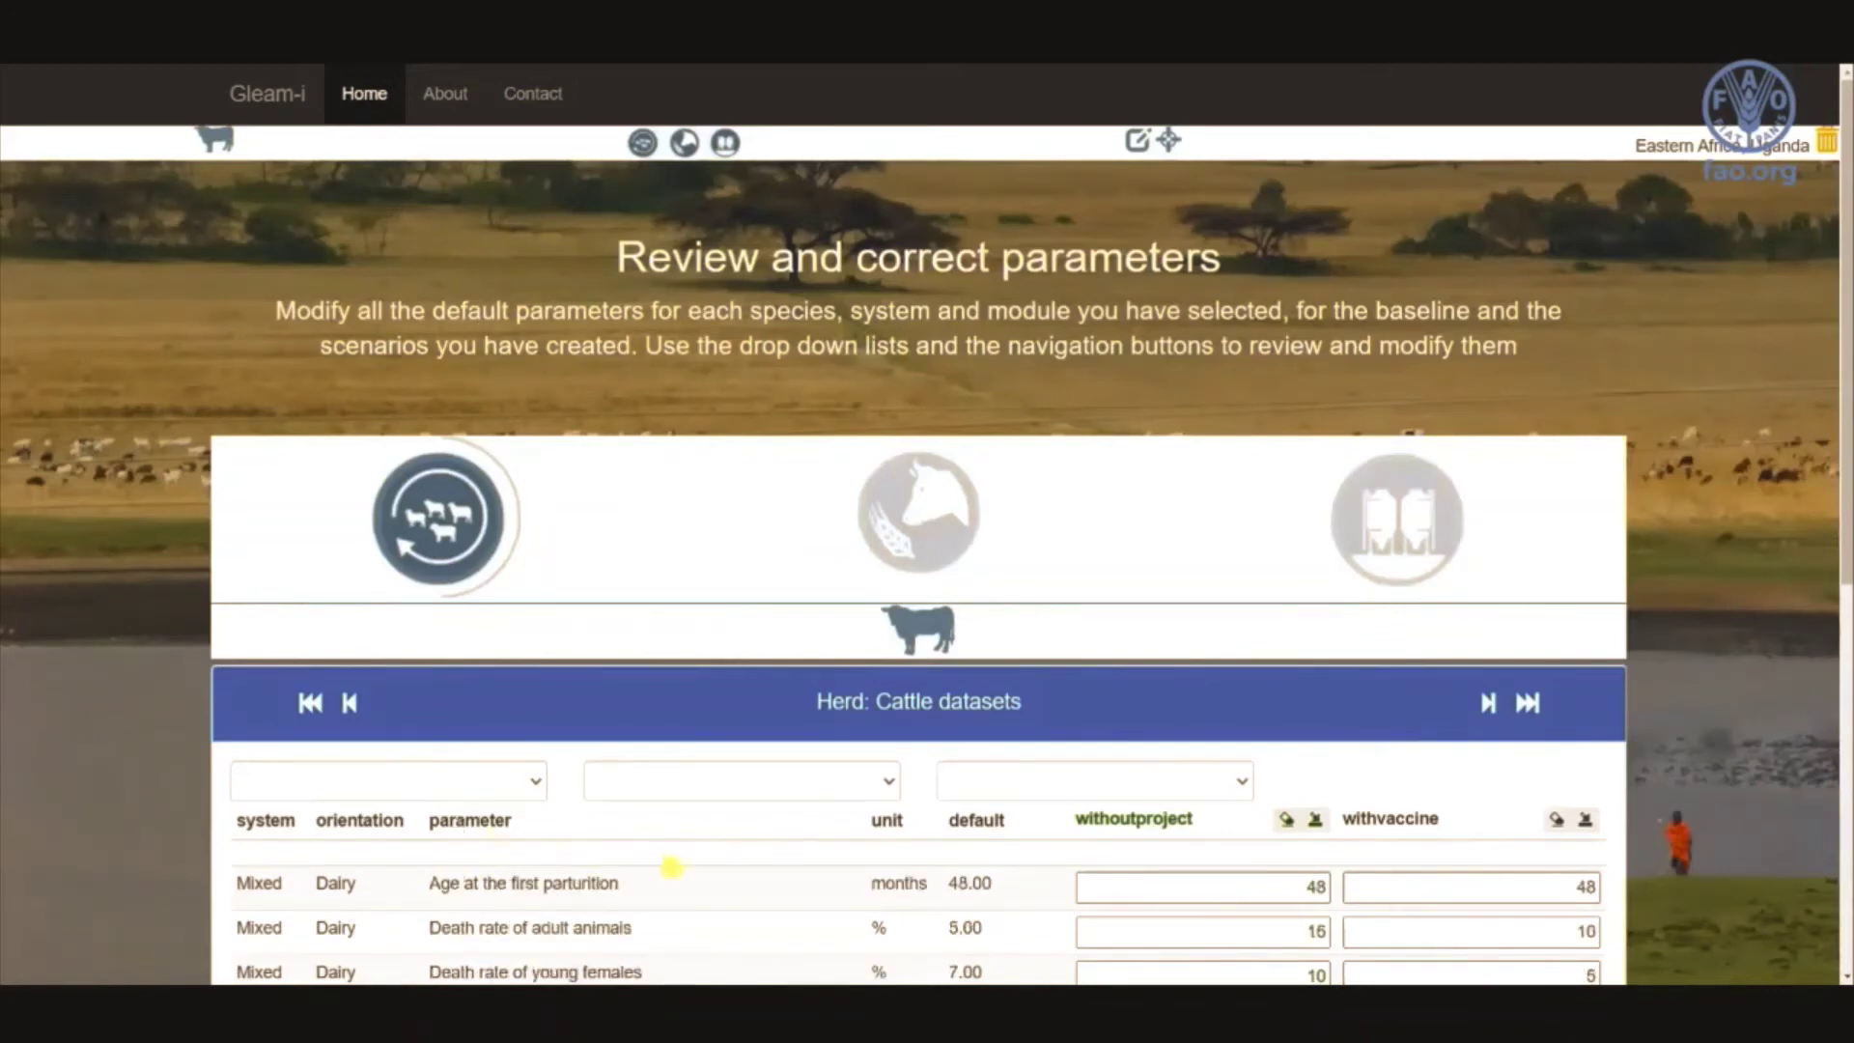
key(Down)
click(999, 843)
click(1023, 828)
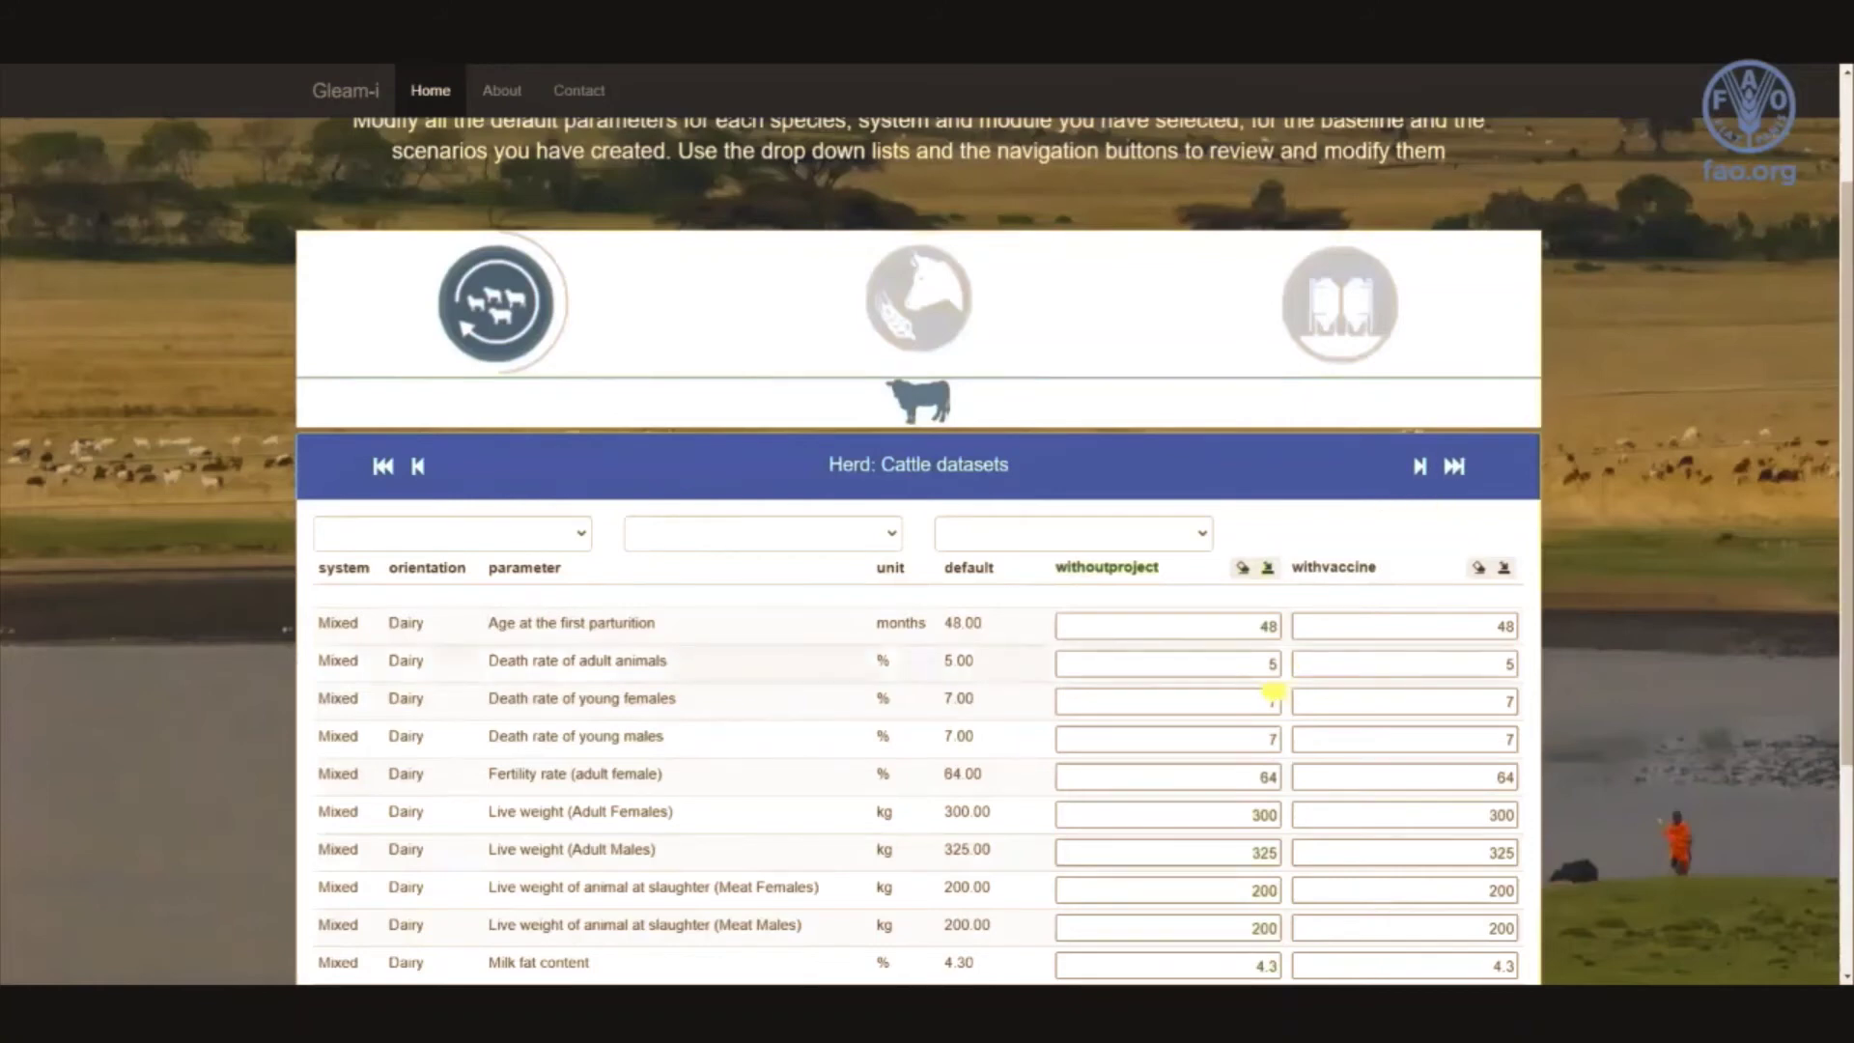
Set withoutproject death rates to 15% adults, 10% young females, 10% young males.
click(1260, 664)
text(1)
key(Tab)
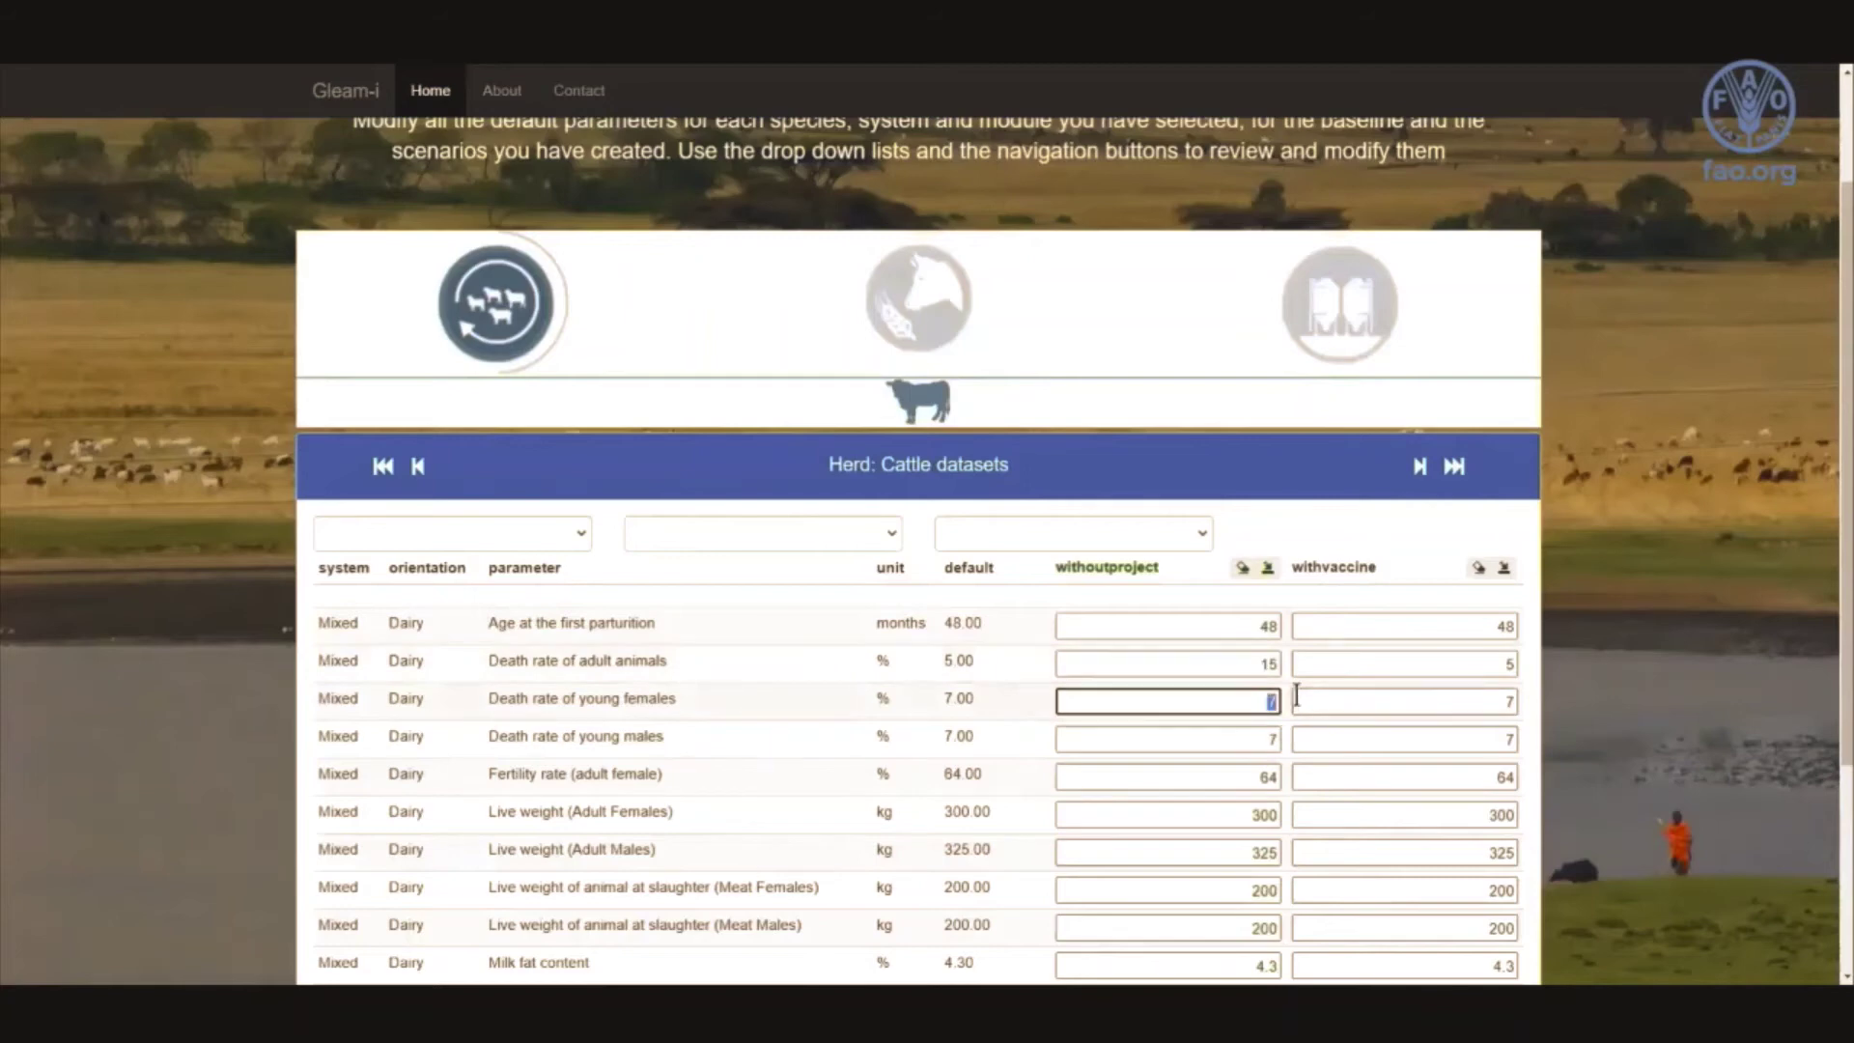
text(10)
key(Tab)
text(10)
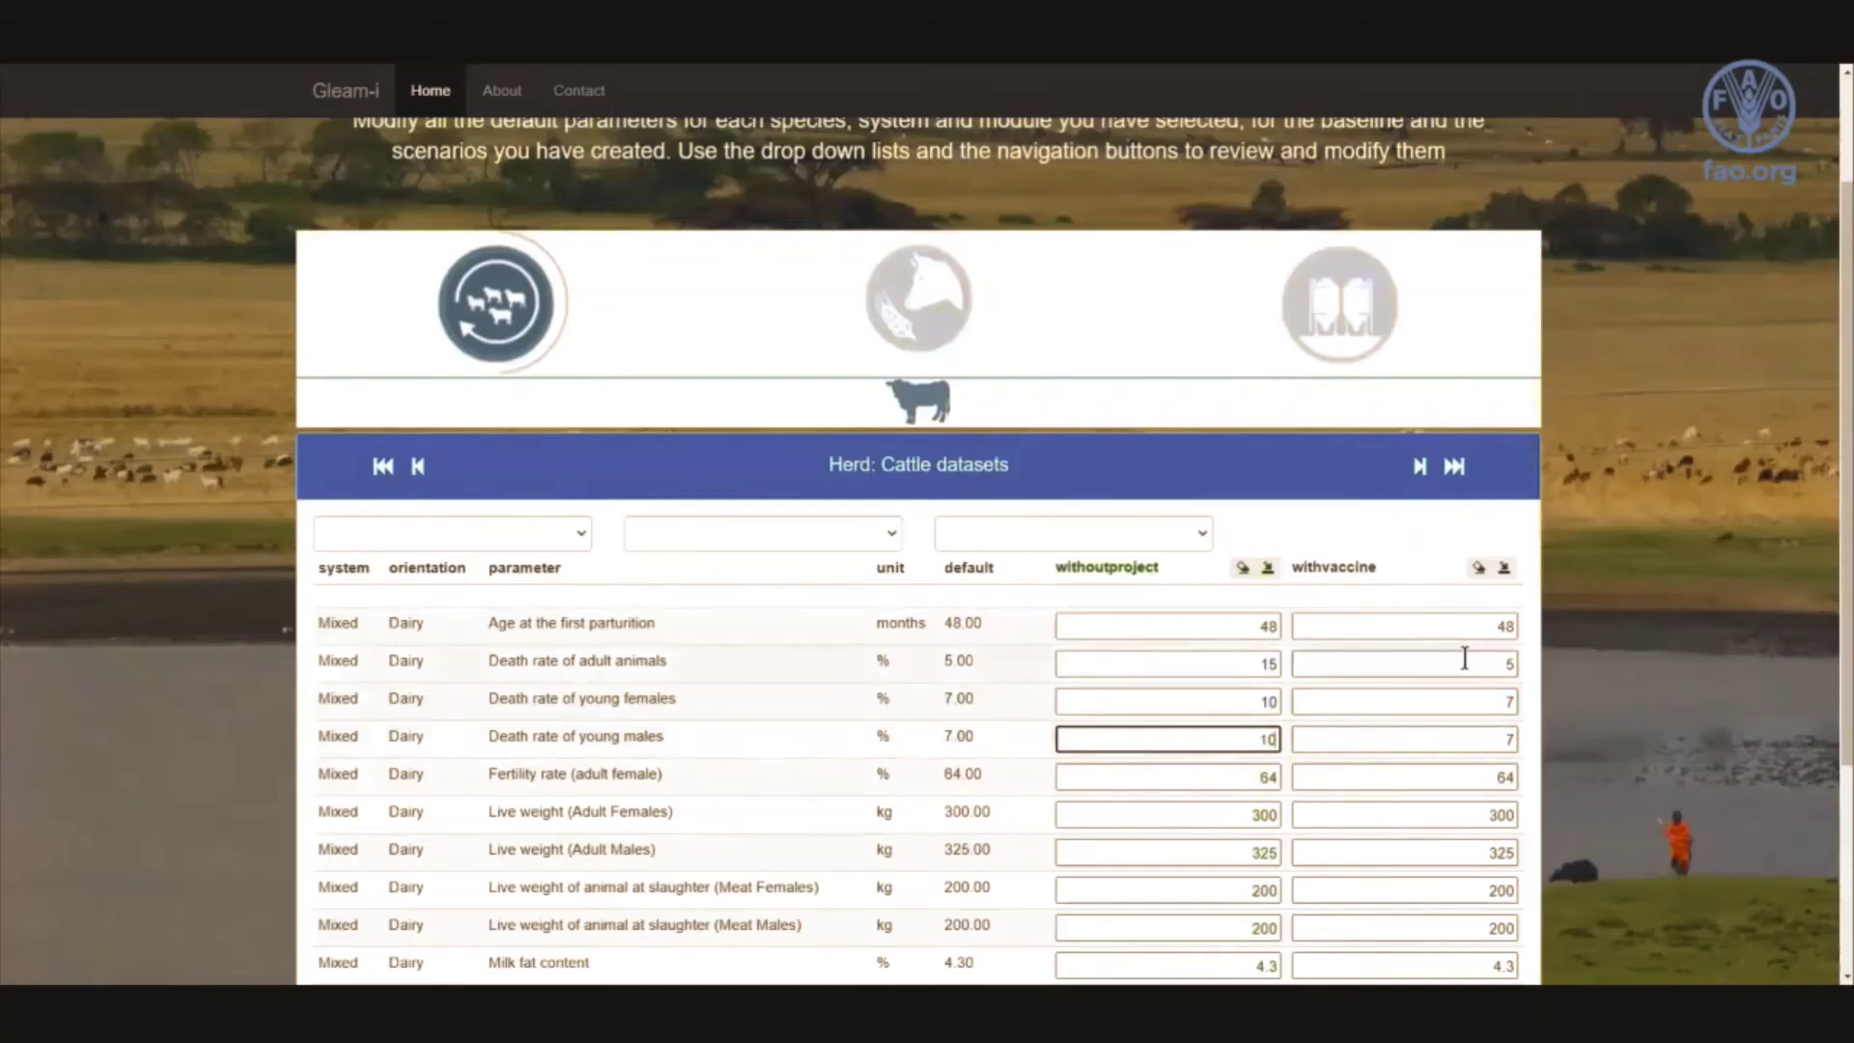
Set withvaccine death rates to 10% adults, 5% young females, 5% young males.
double_click(1507, 663)
text(10)
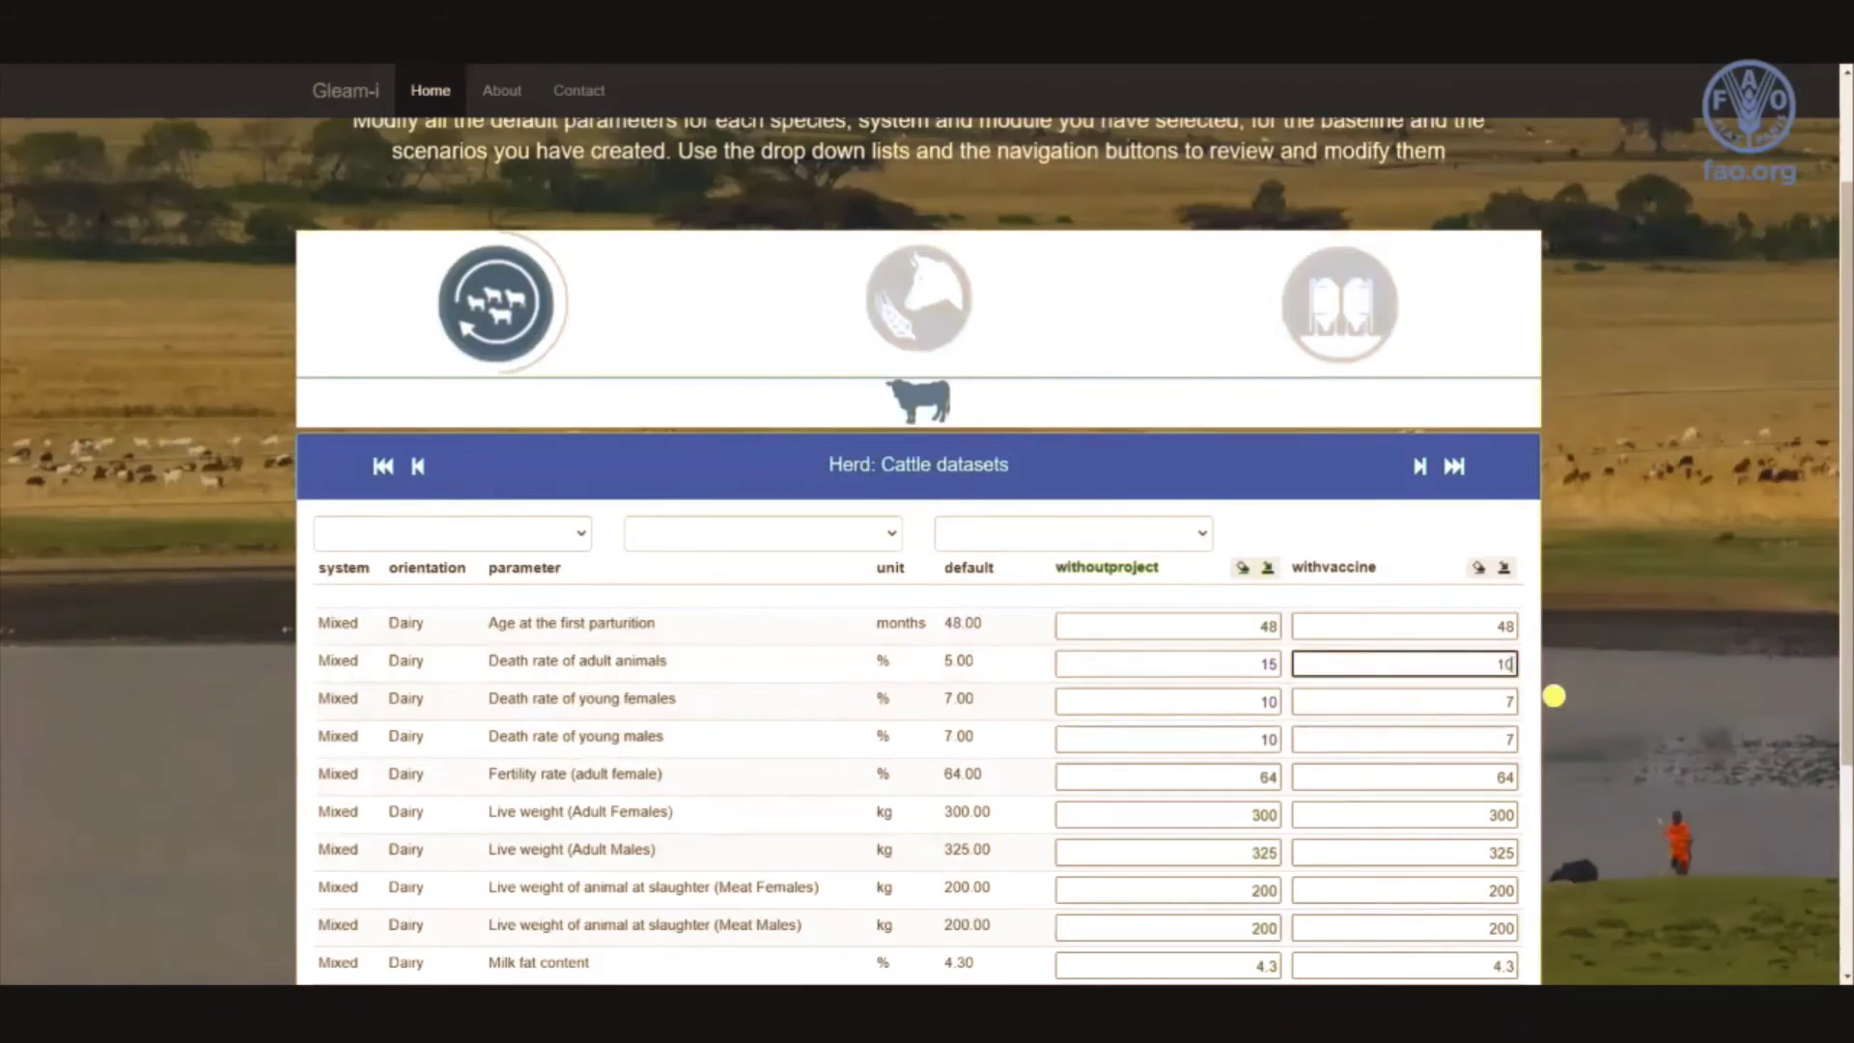
double_click(1502, 702)
text(5)
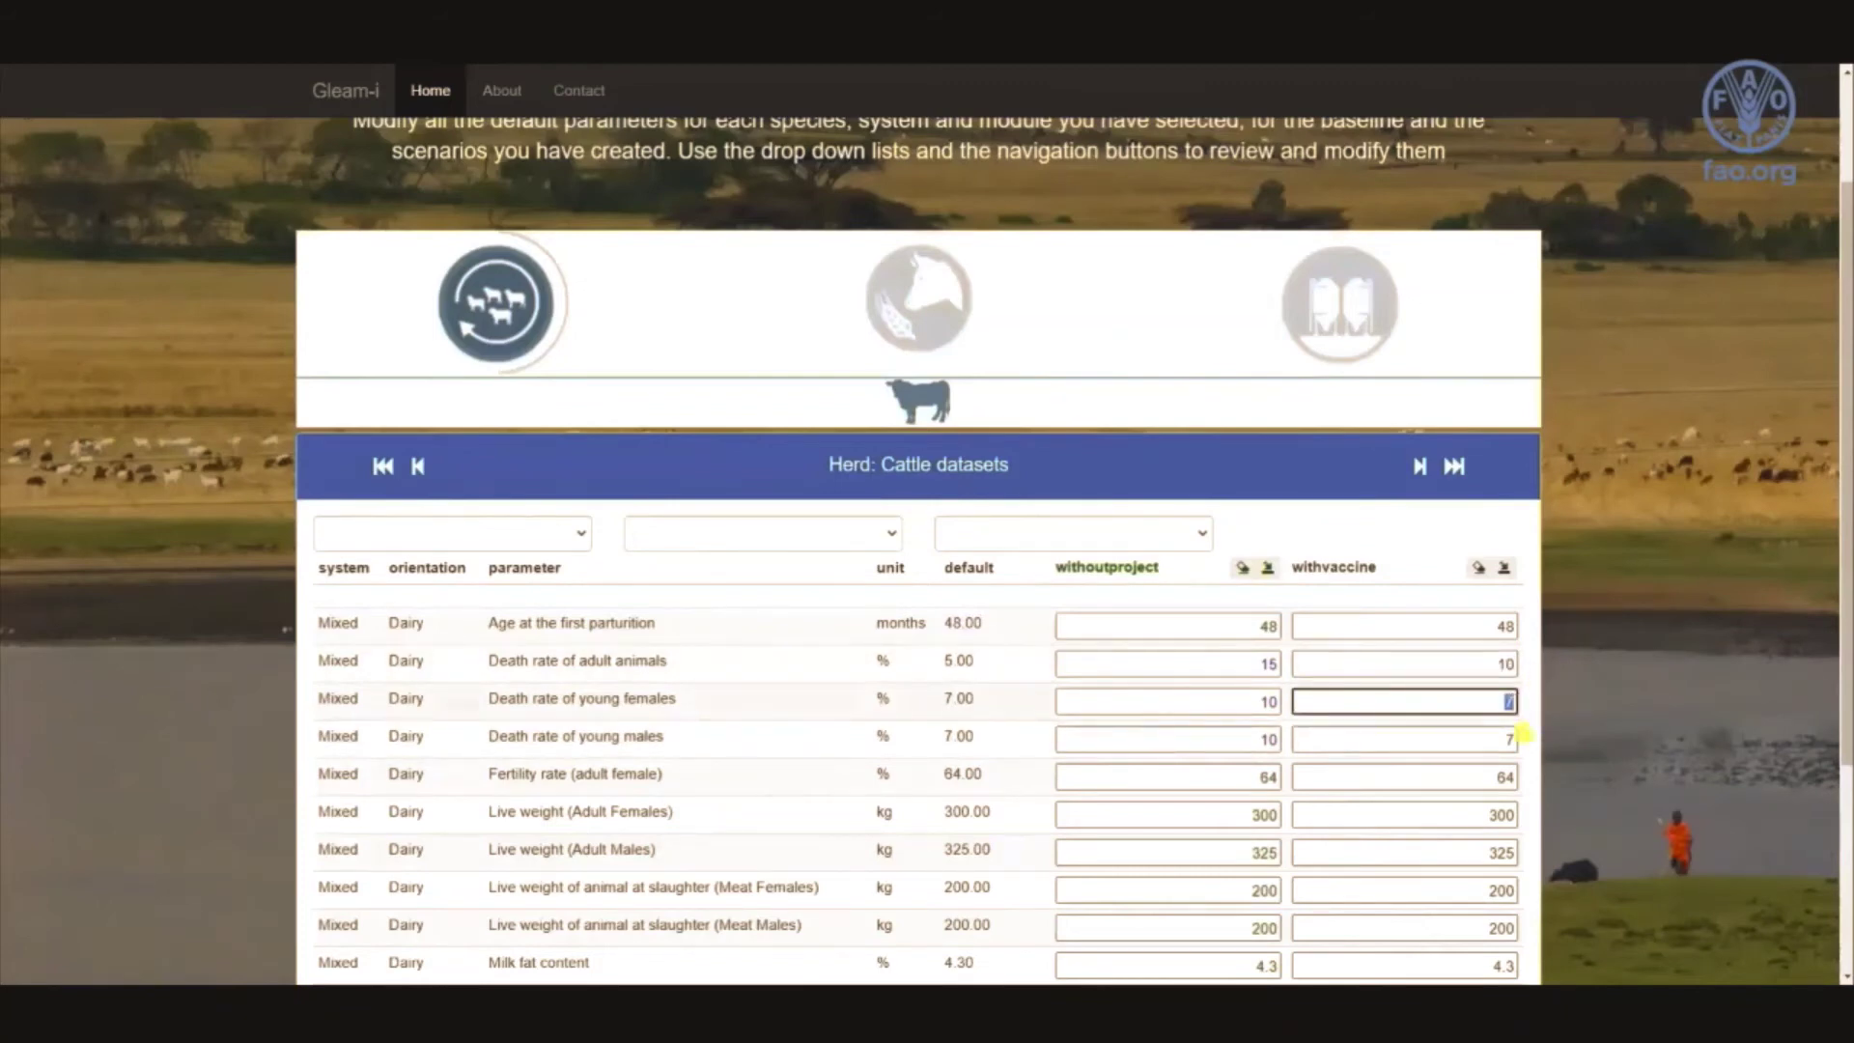
double_click(1509, 740)
text(5)
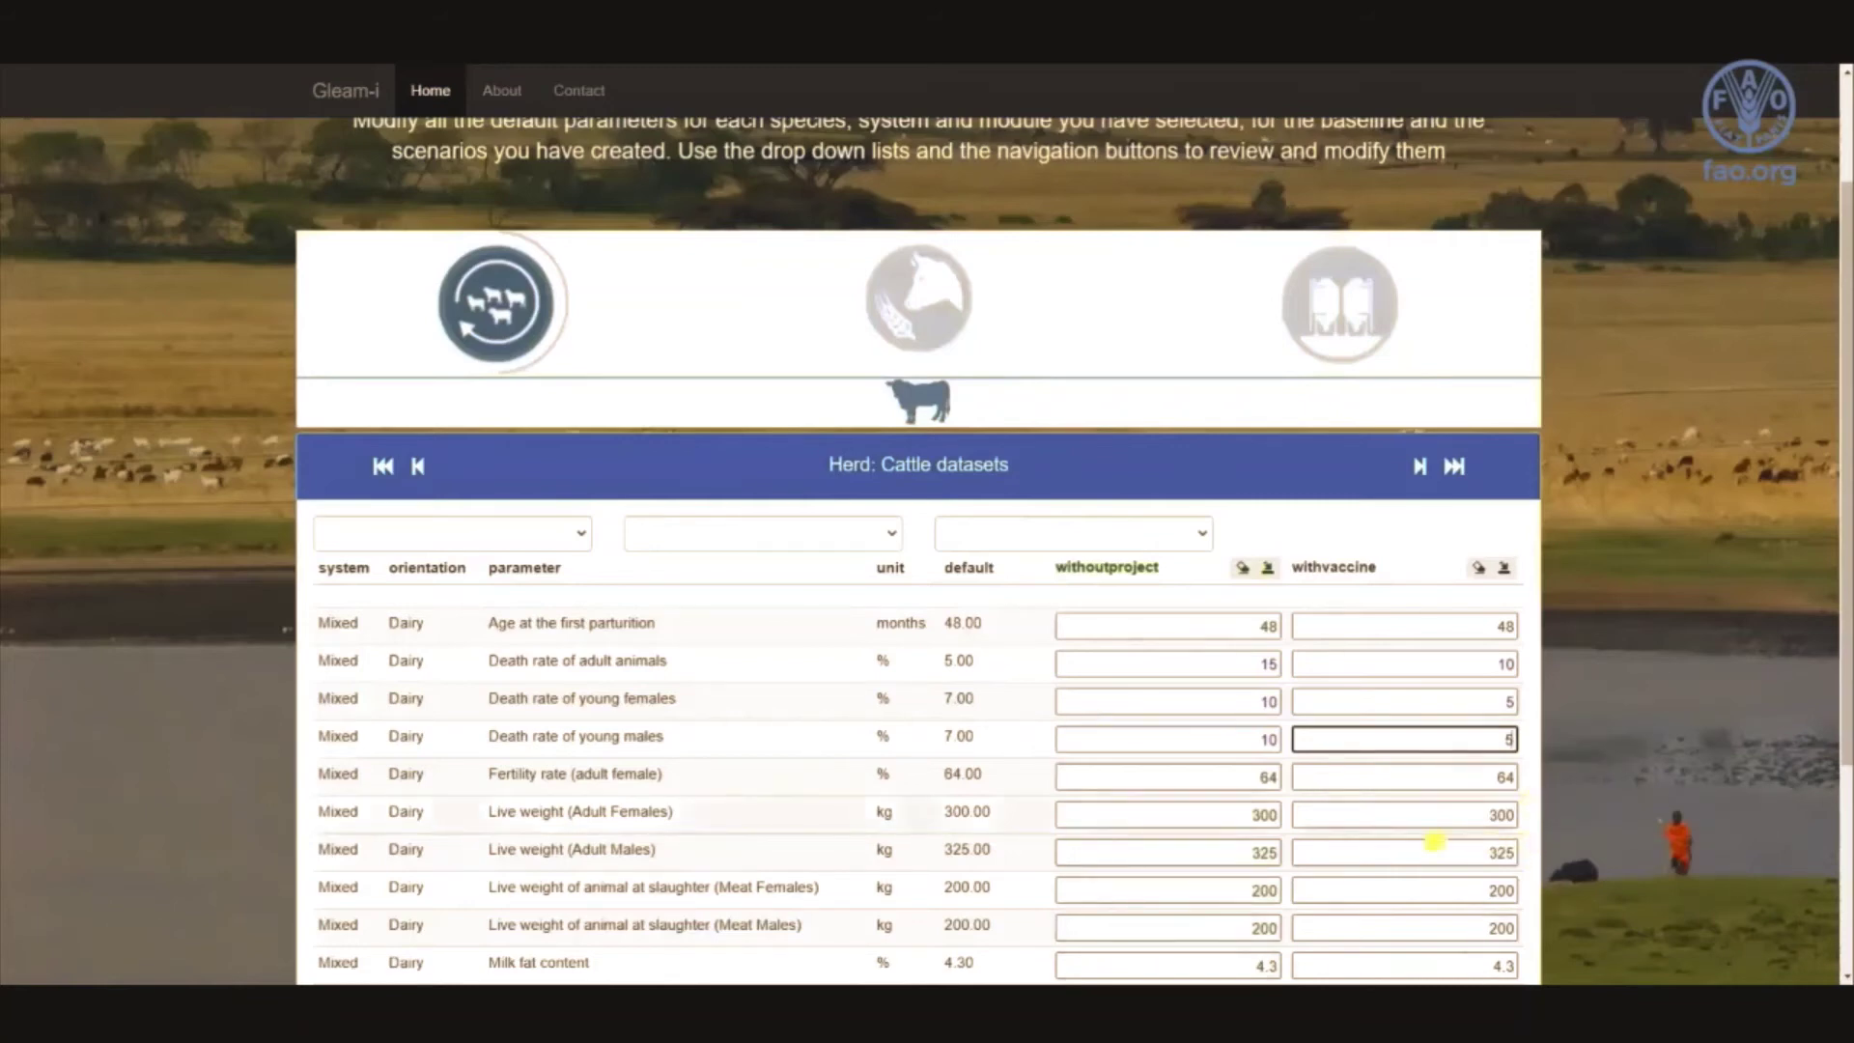
Set the number of adult females to 100 and adult males to 20 in both scenarios.
scroll(1412, 834, down, 1)
scroll(1413, 834, down, 4)
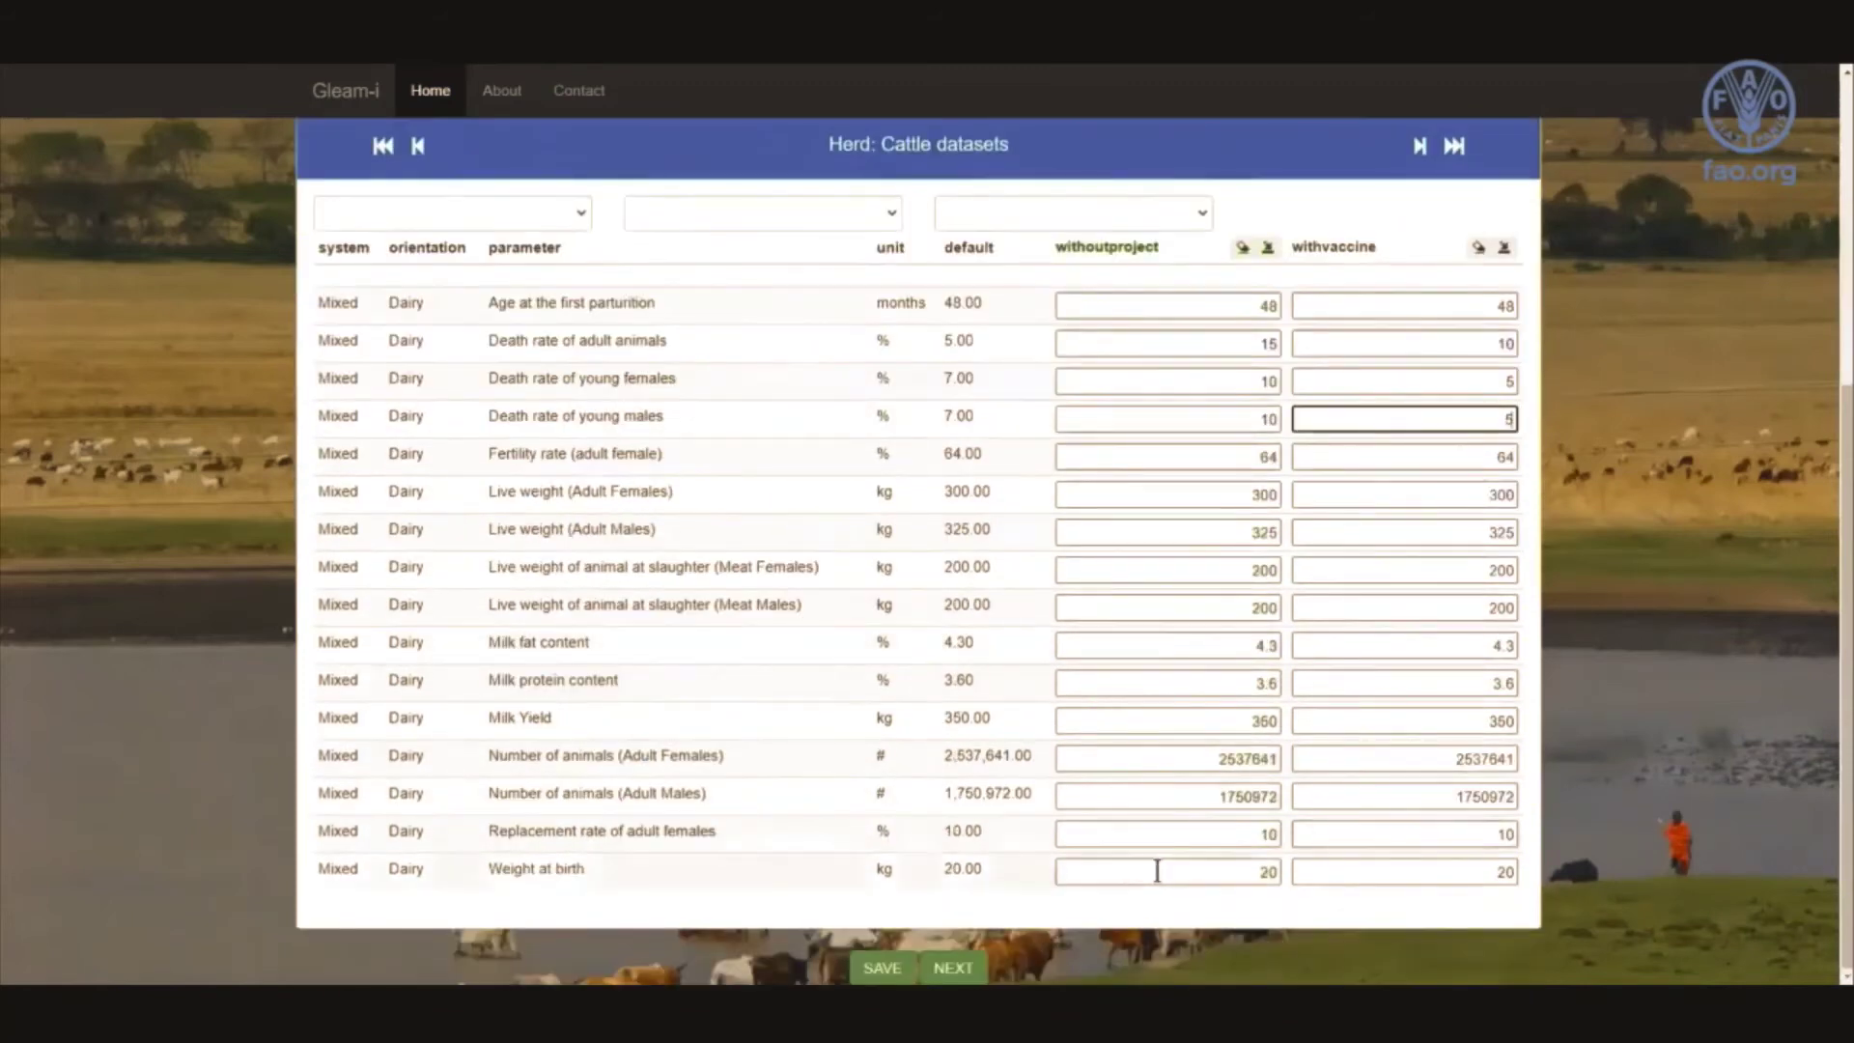
drag(1219, 760, 1279, 762)
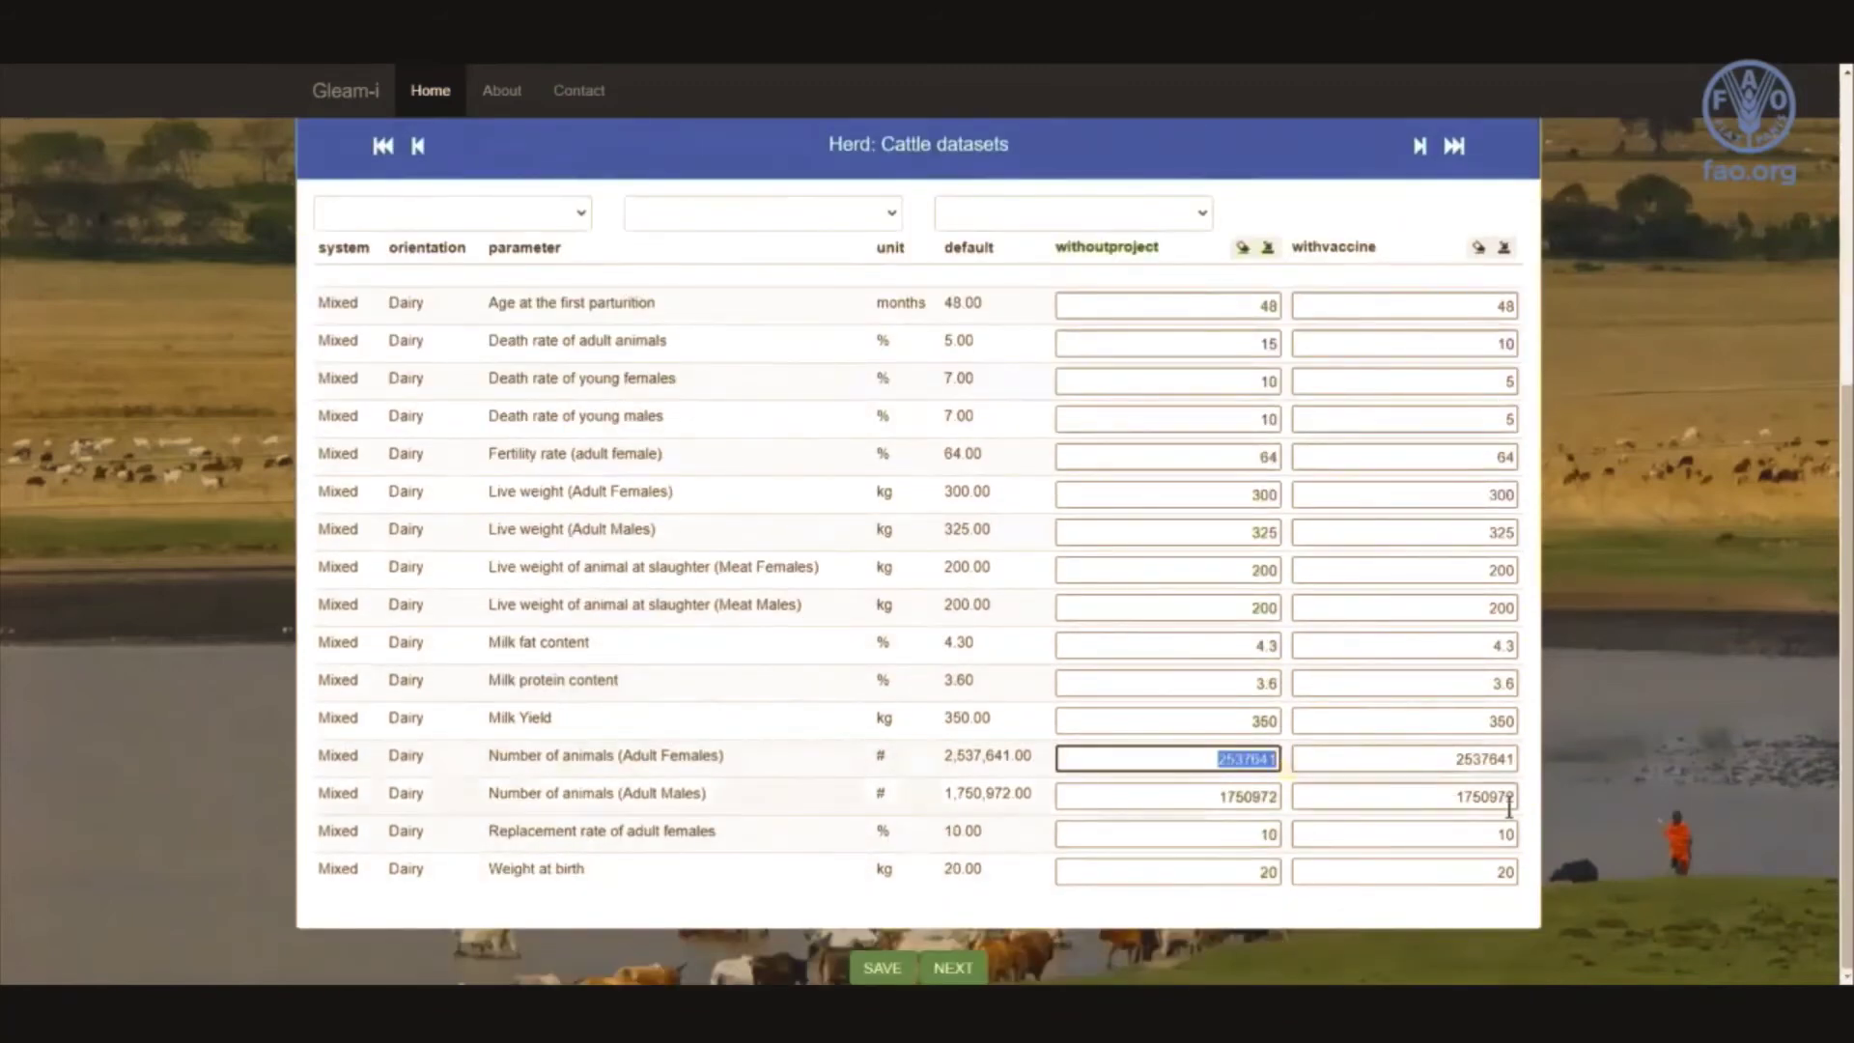
text(100)
drag(1448, 759, 1675, 755)
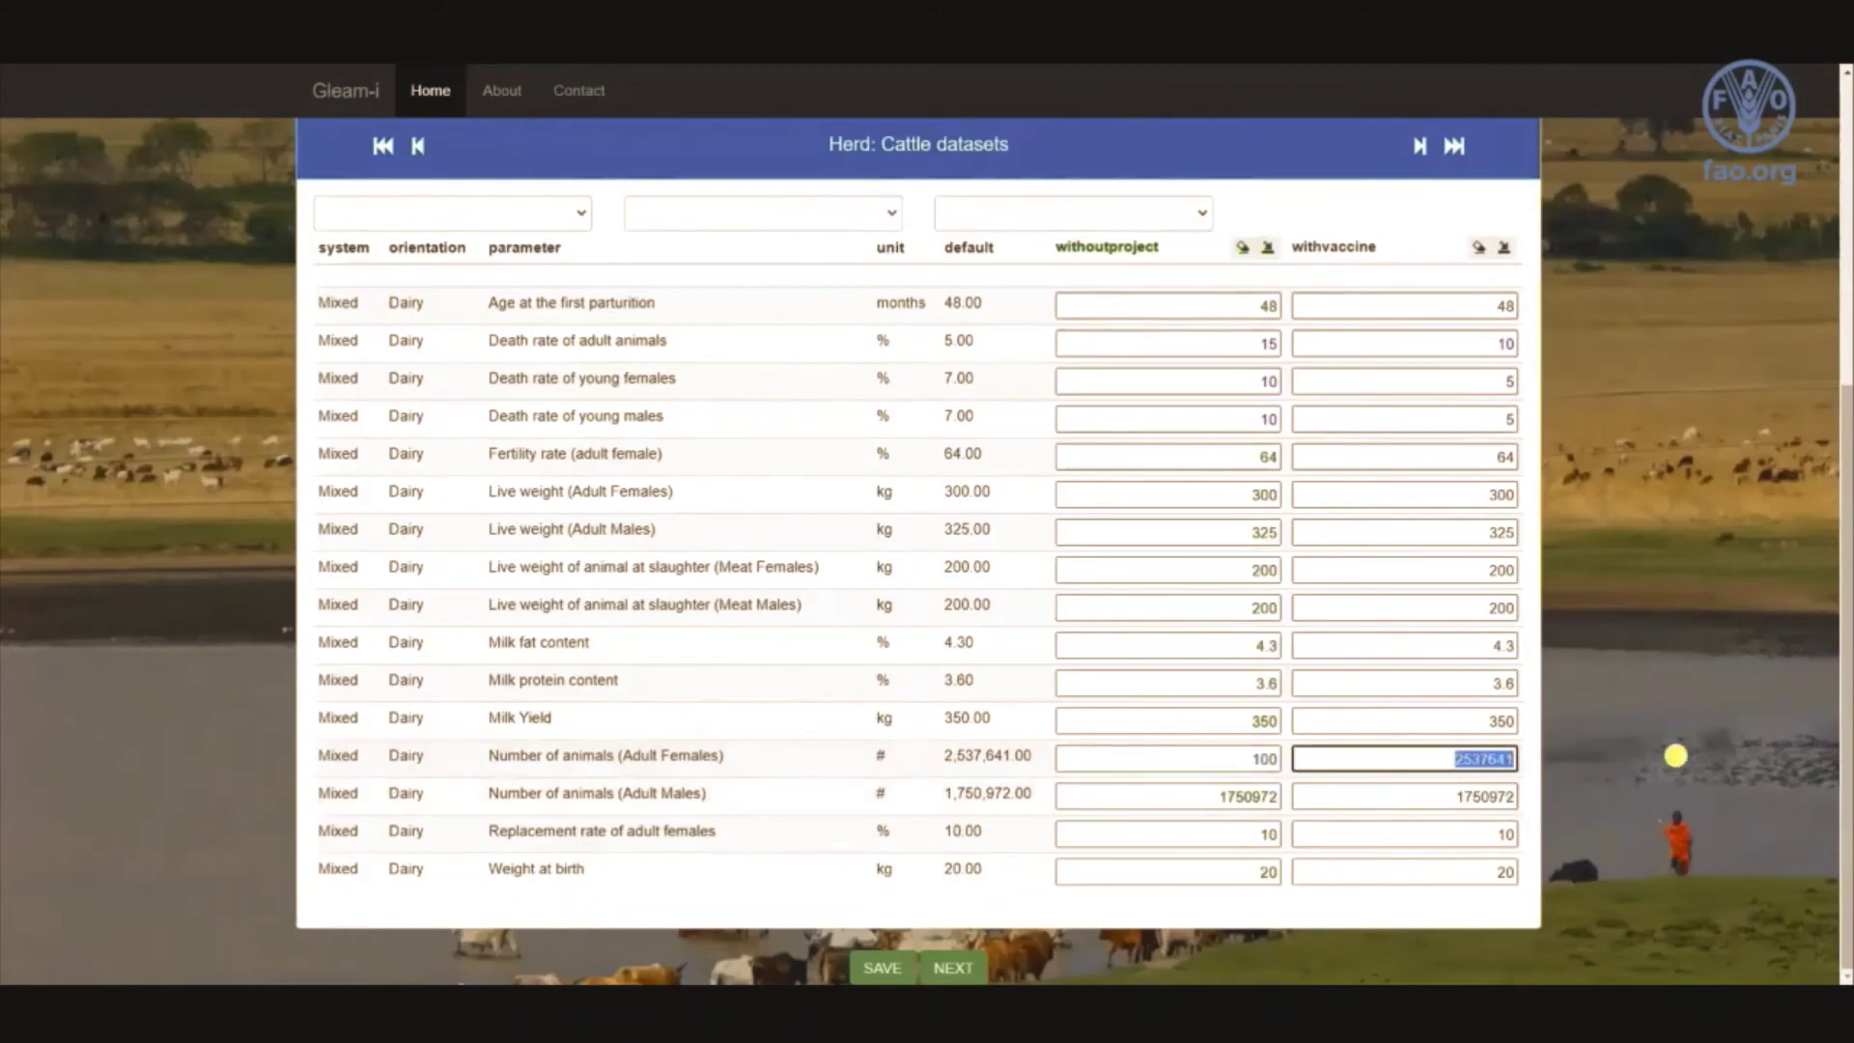
text(100)
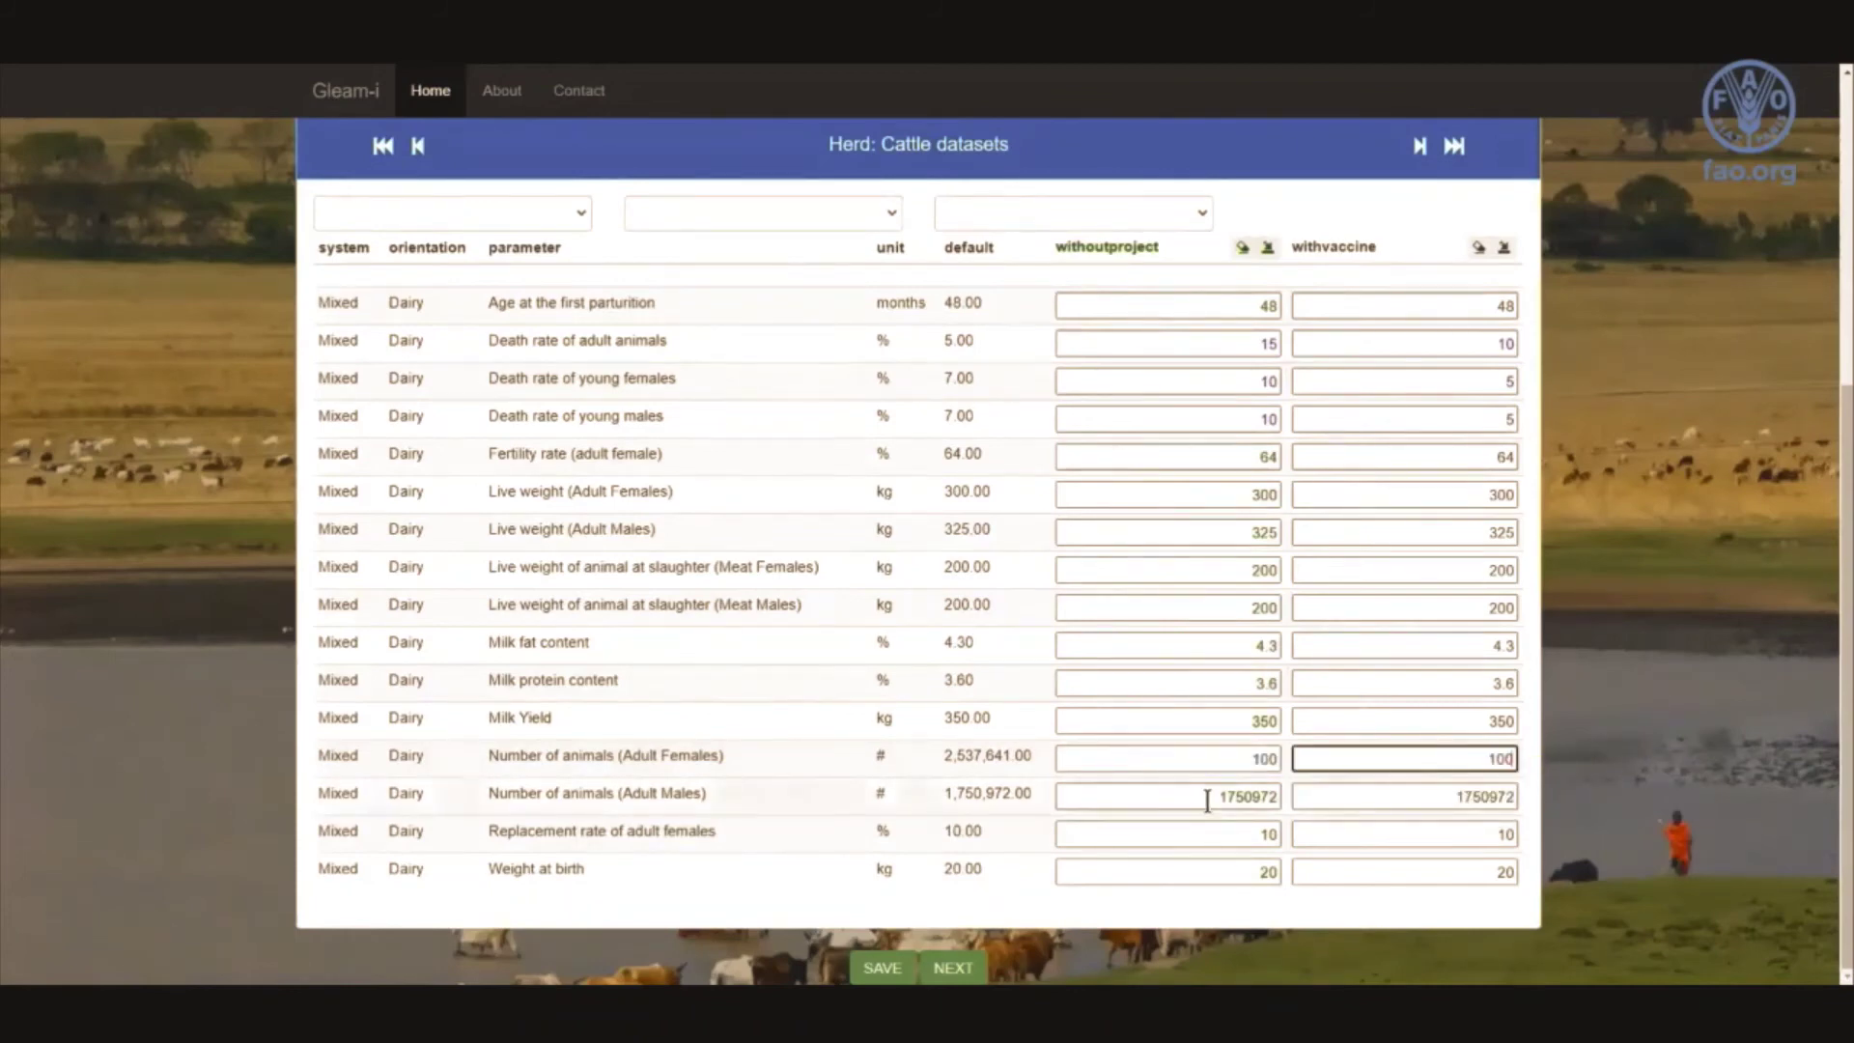
drag(1208, 795, 1652, 872)
text(2)
text(20)
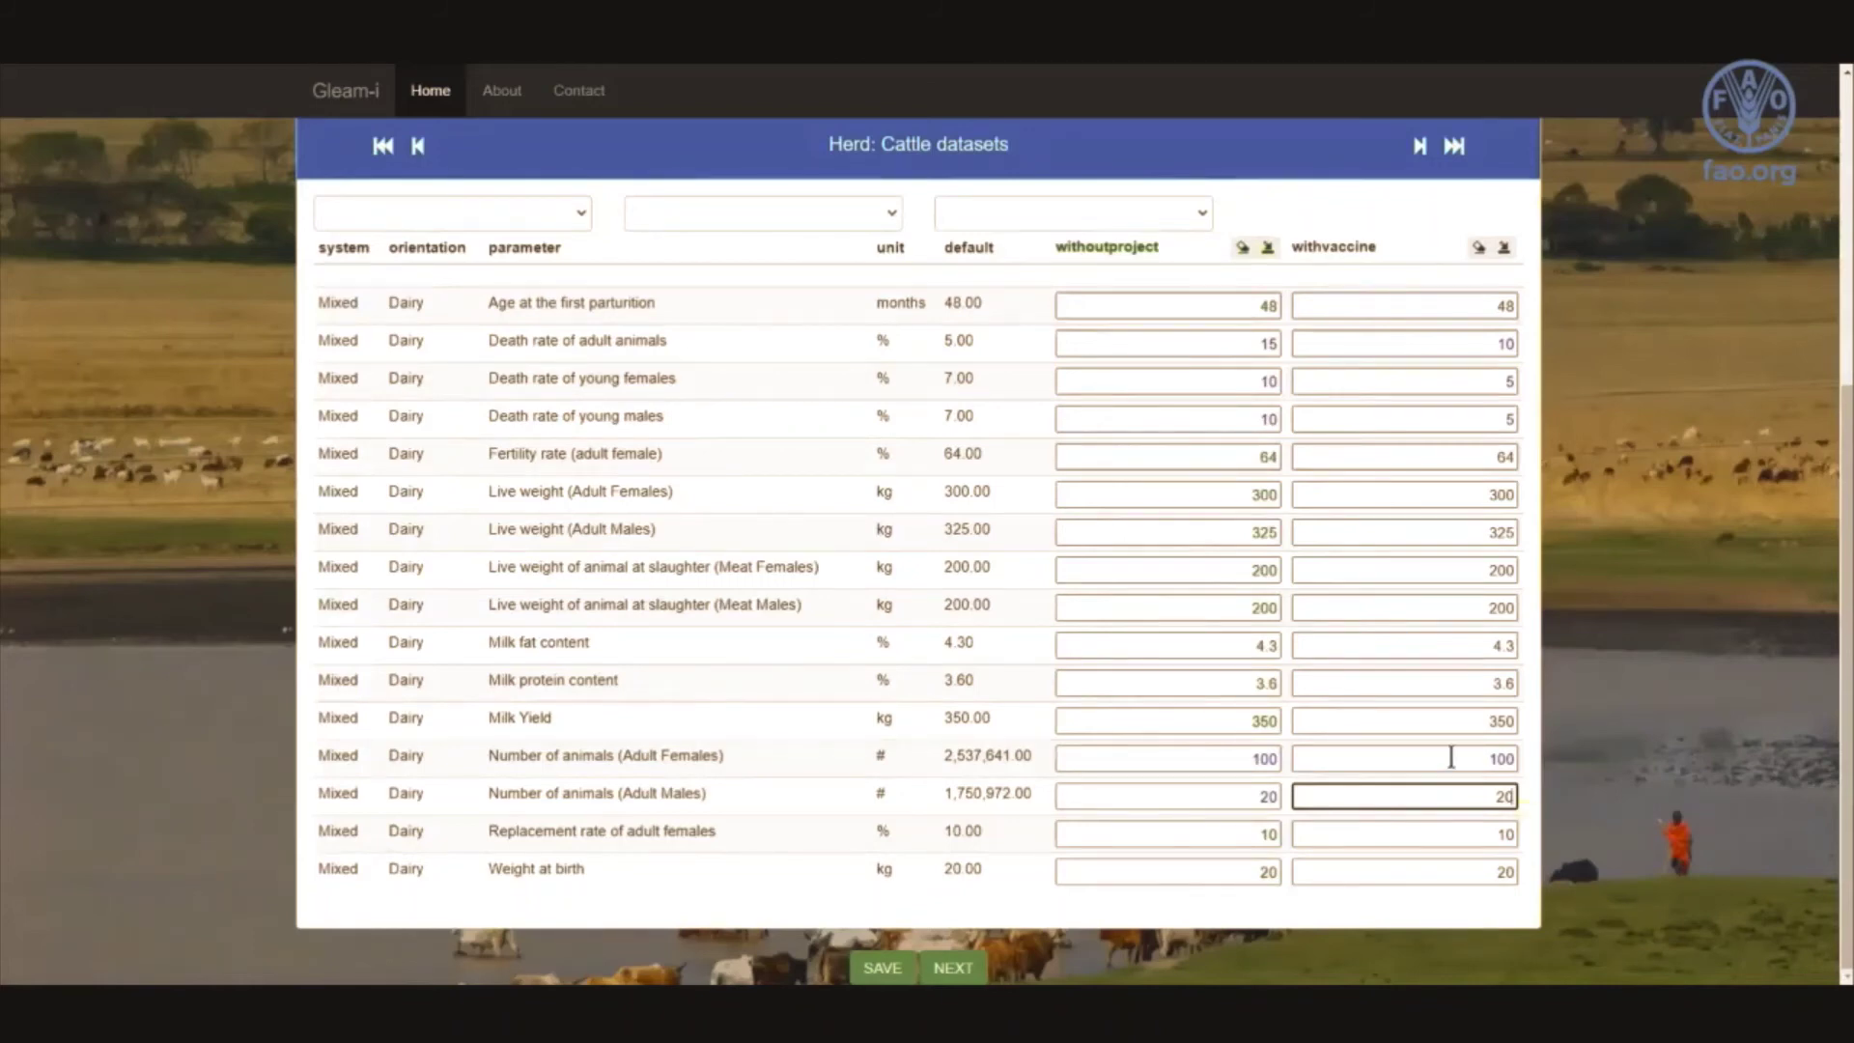
scroll(1101, 502, up, 3)
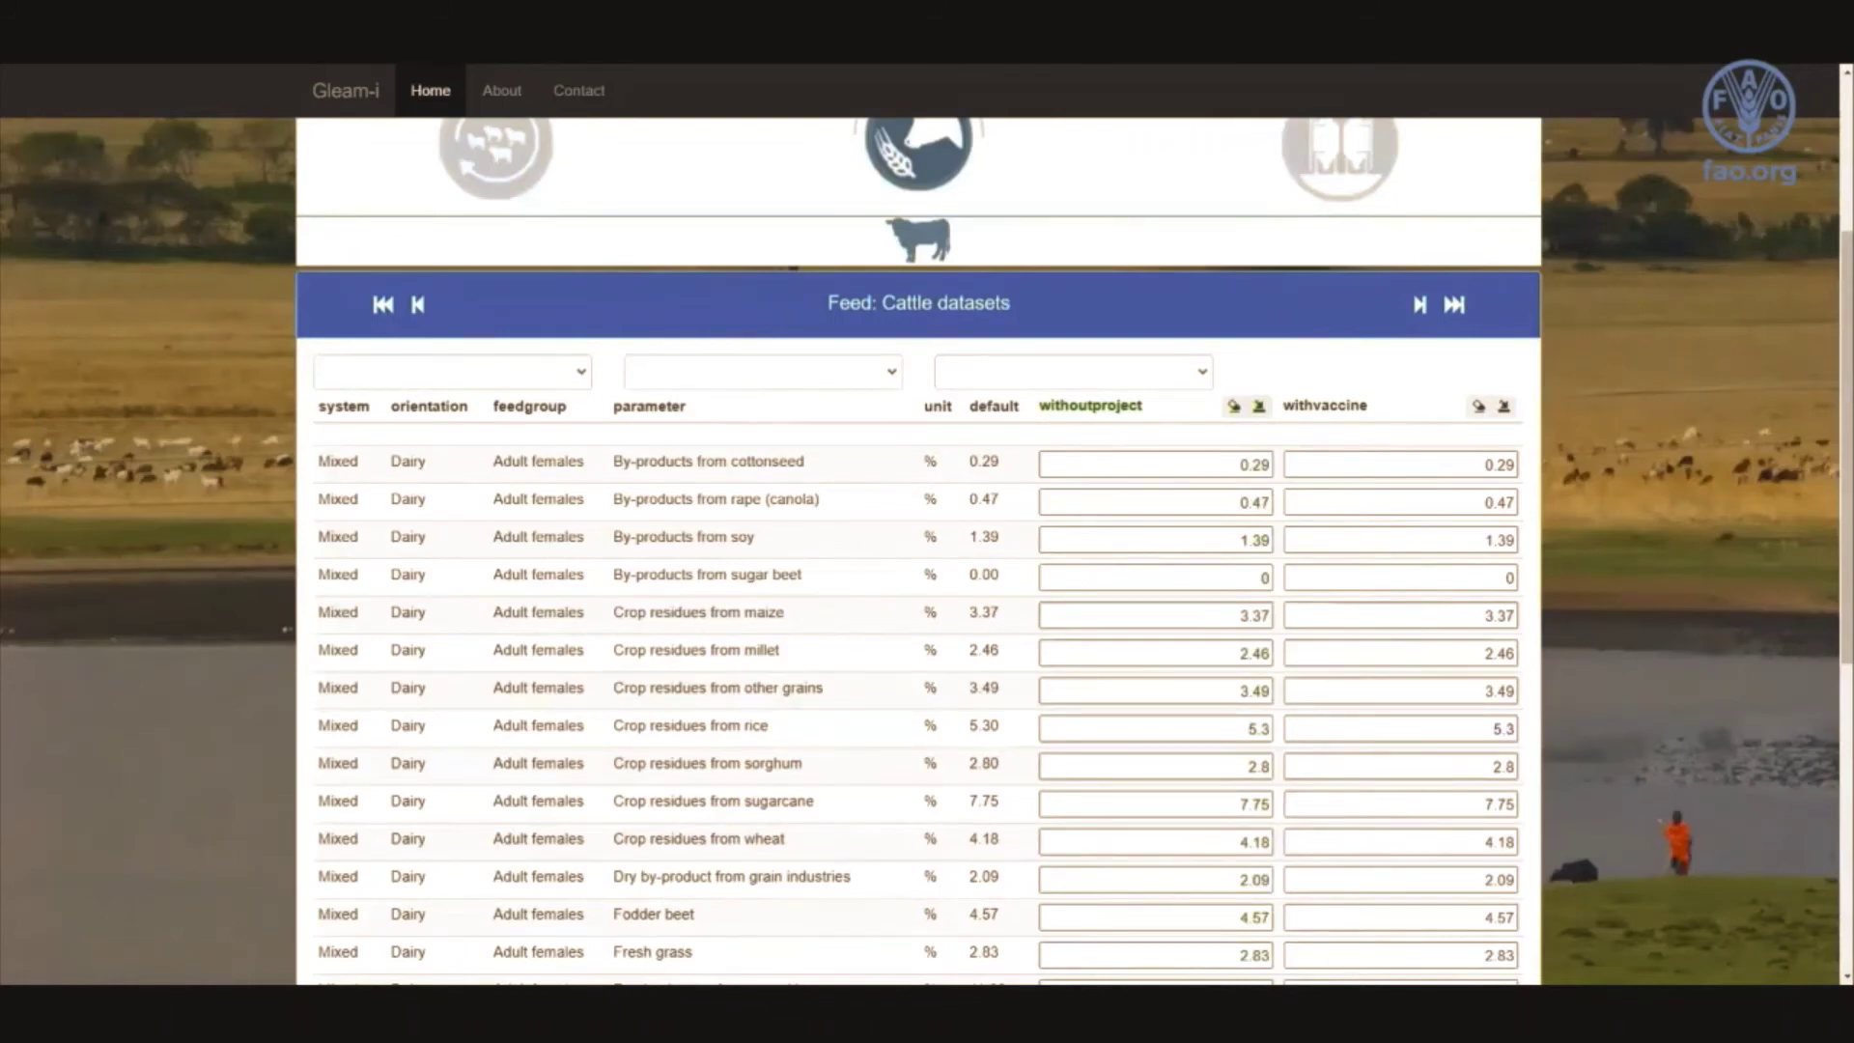
Lower the withvaccine rice crop residue share from 5.3 to 0.3 and edit its Grains share.
click(1493, 734)
key(Delete)
text(0)
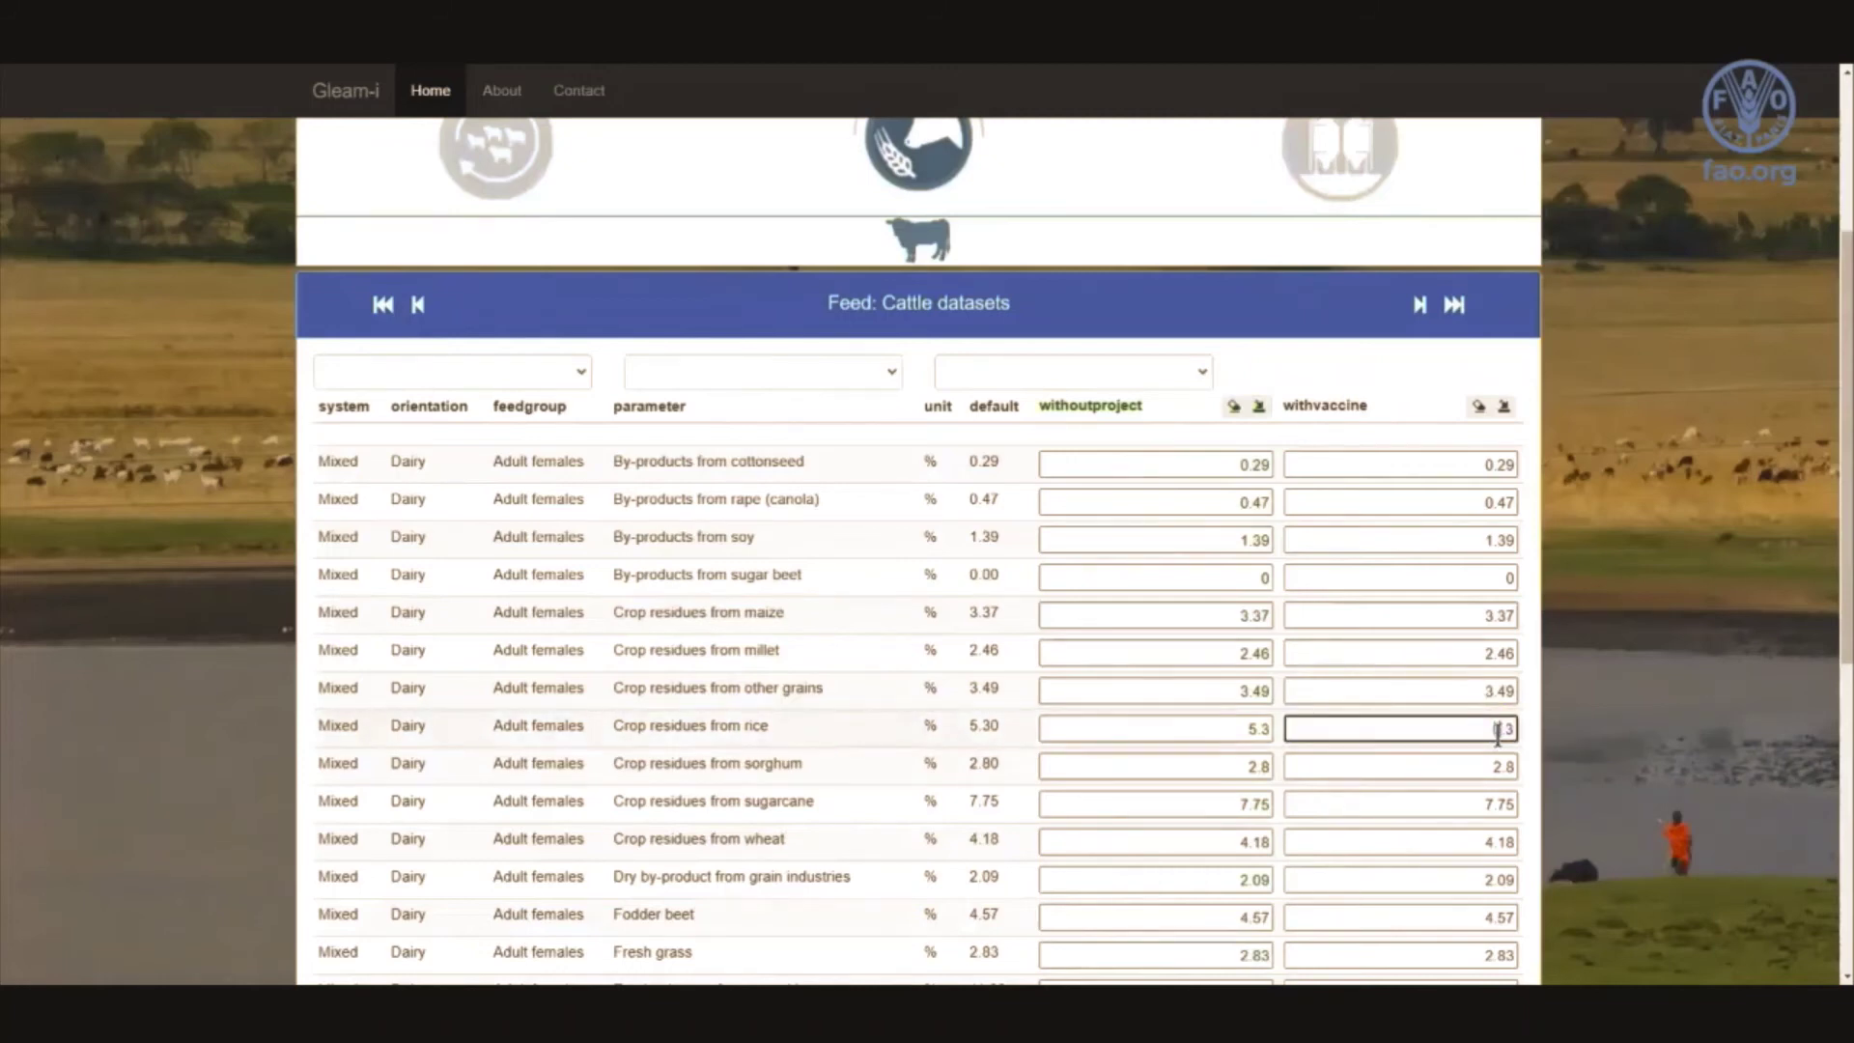
scroll(1449, 782, down, 2)
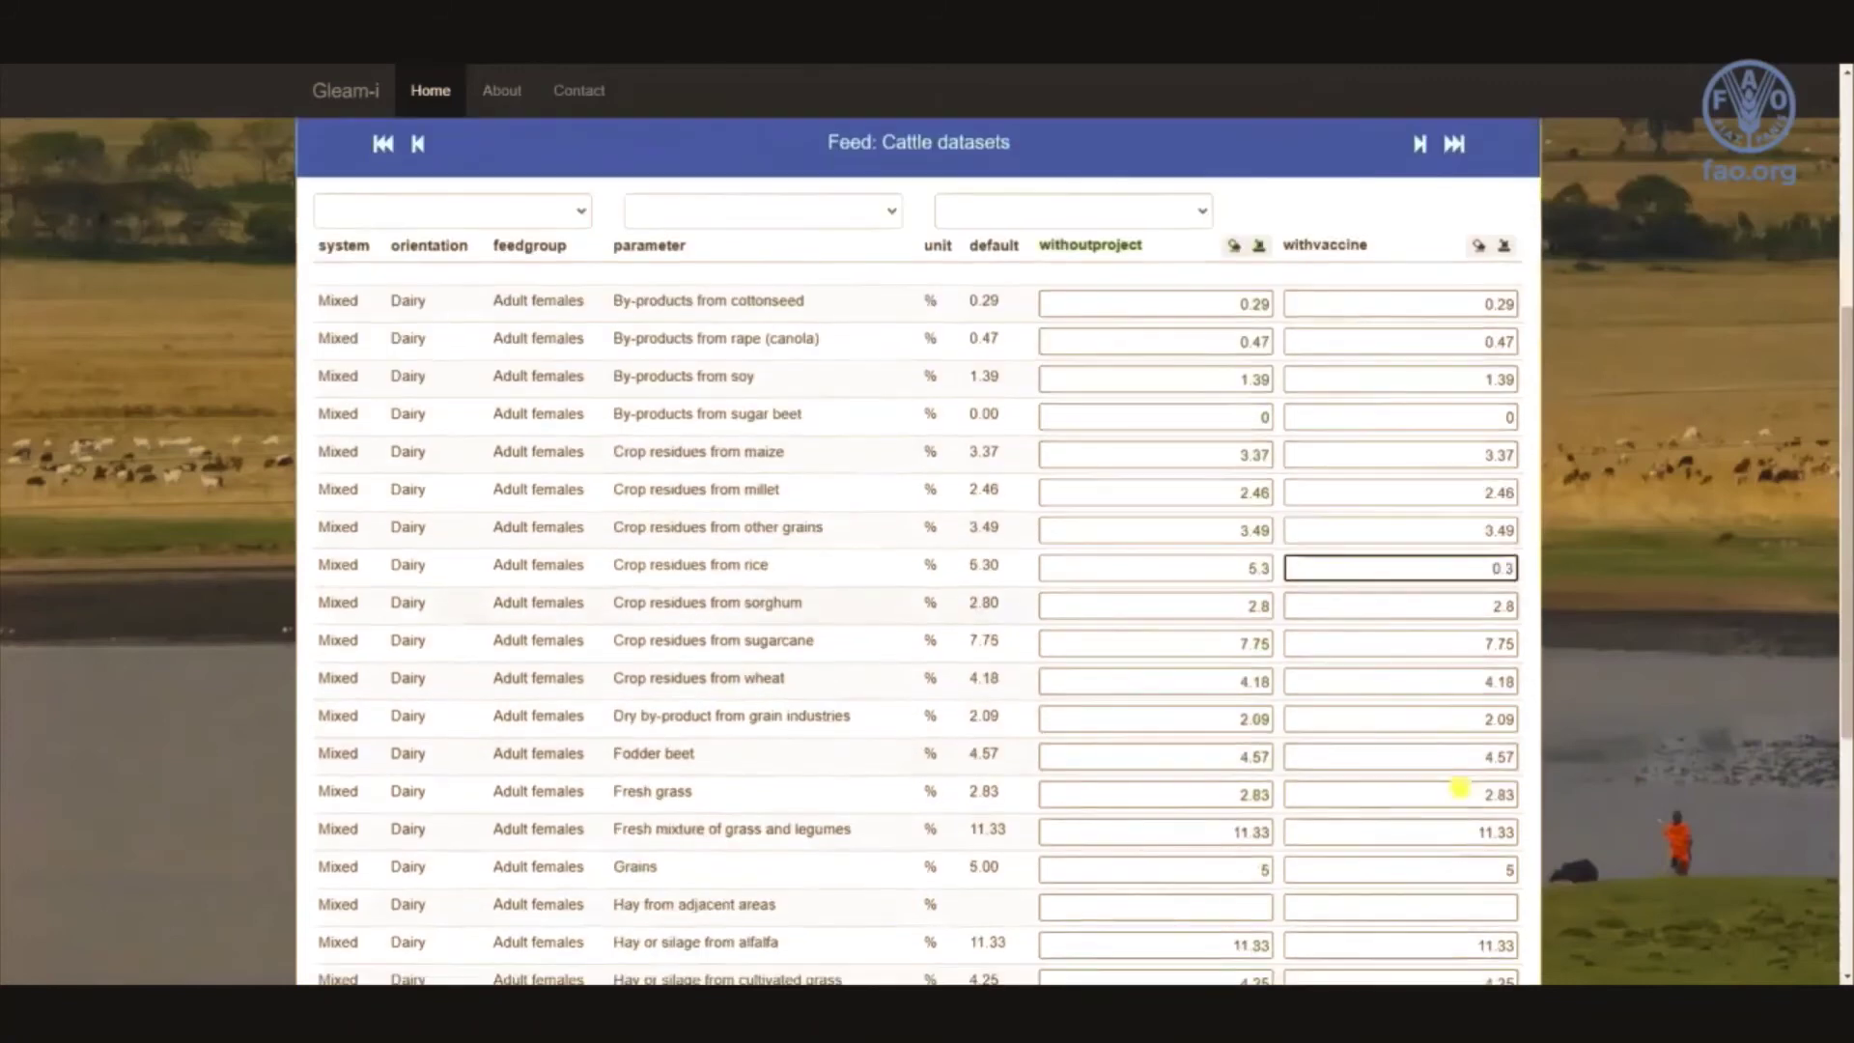
double_click(1509, 869)
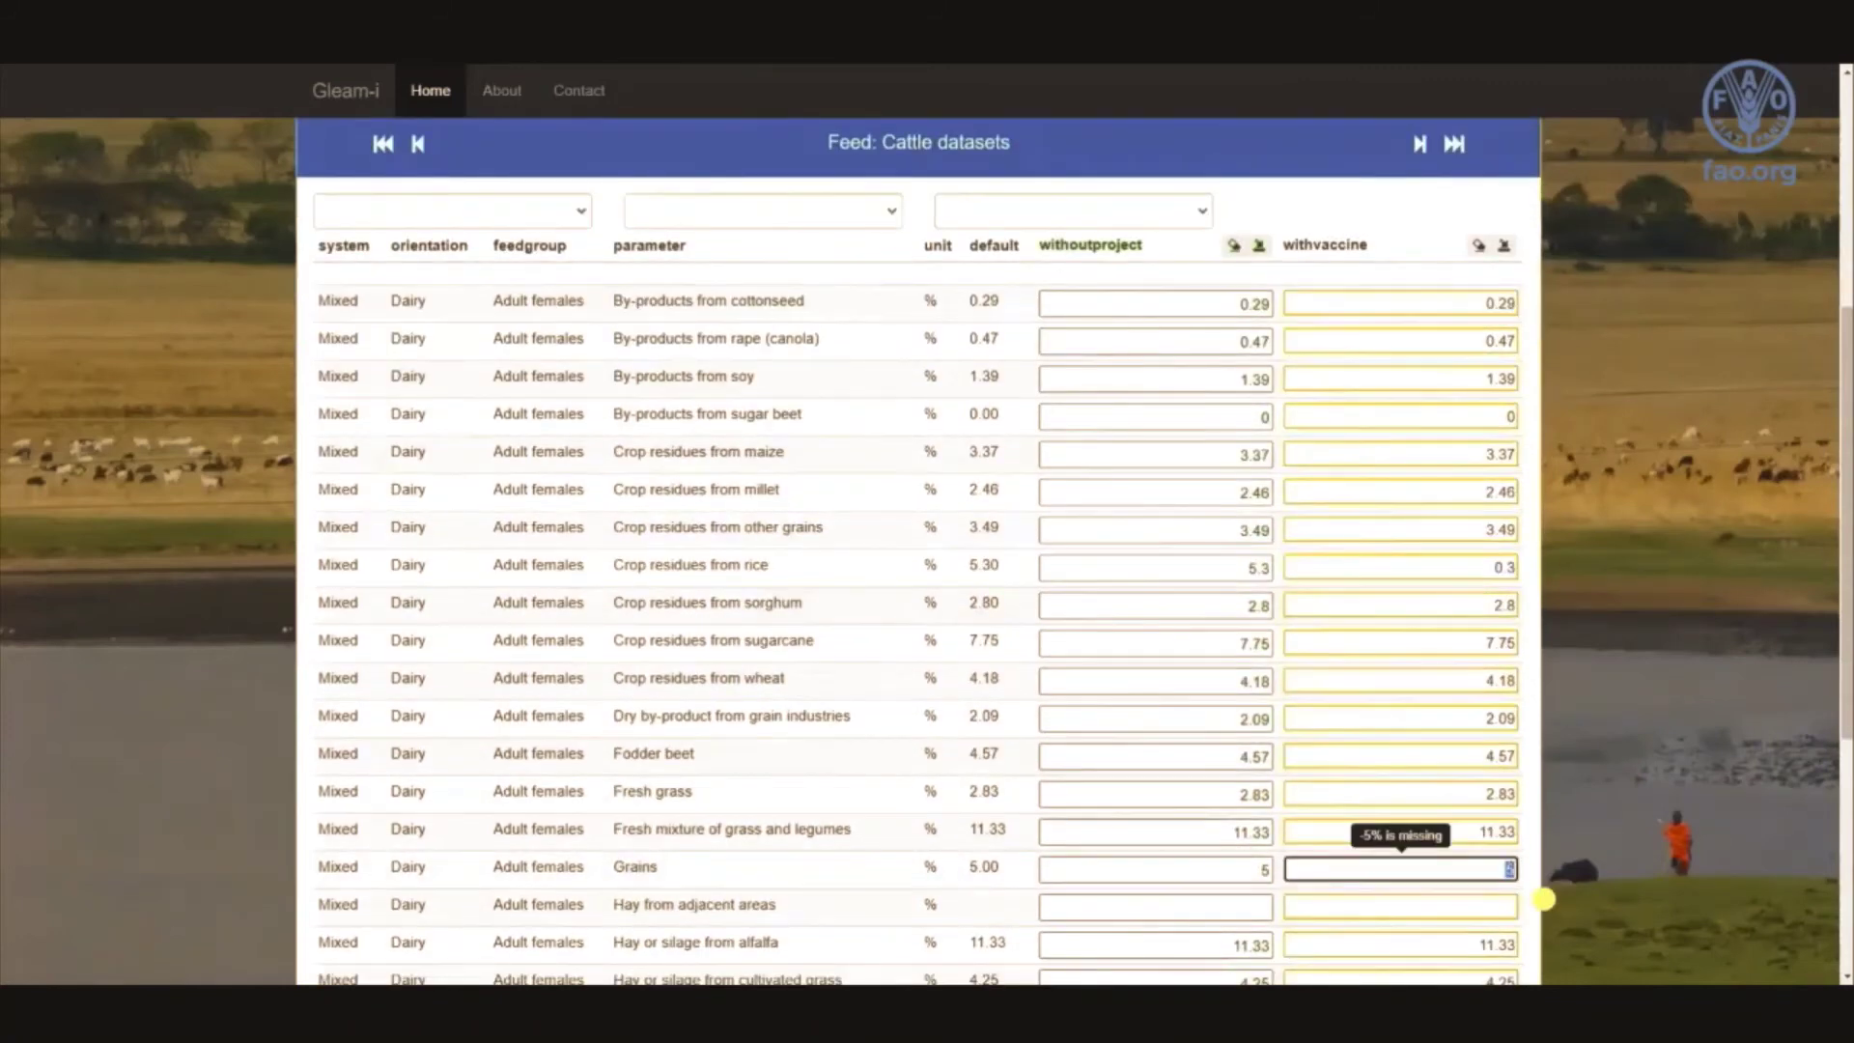
text(10)
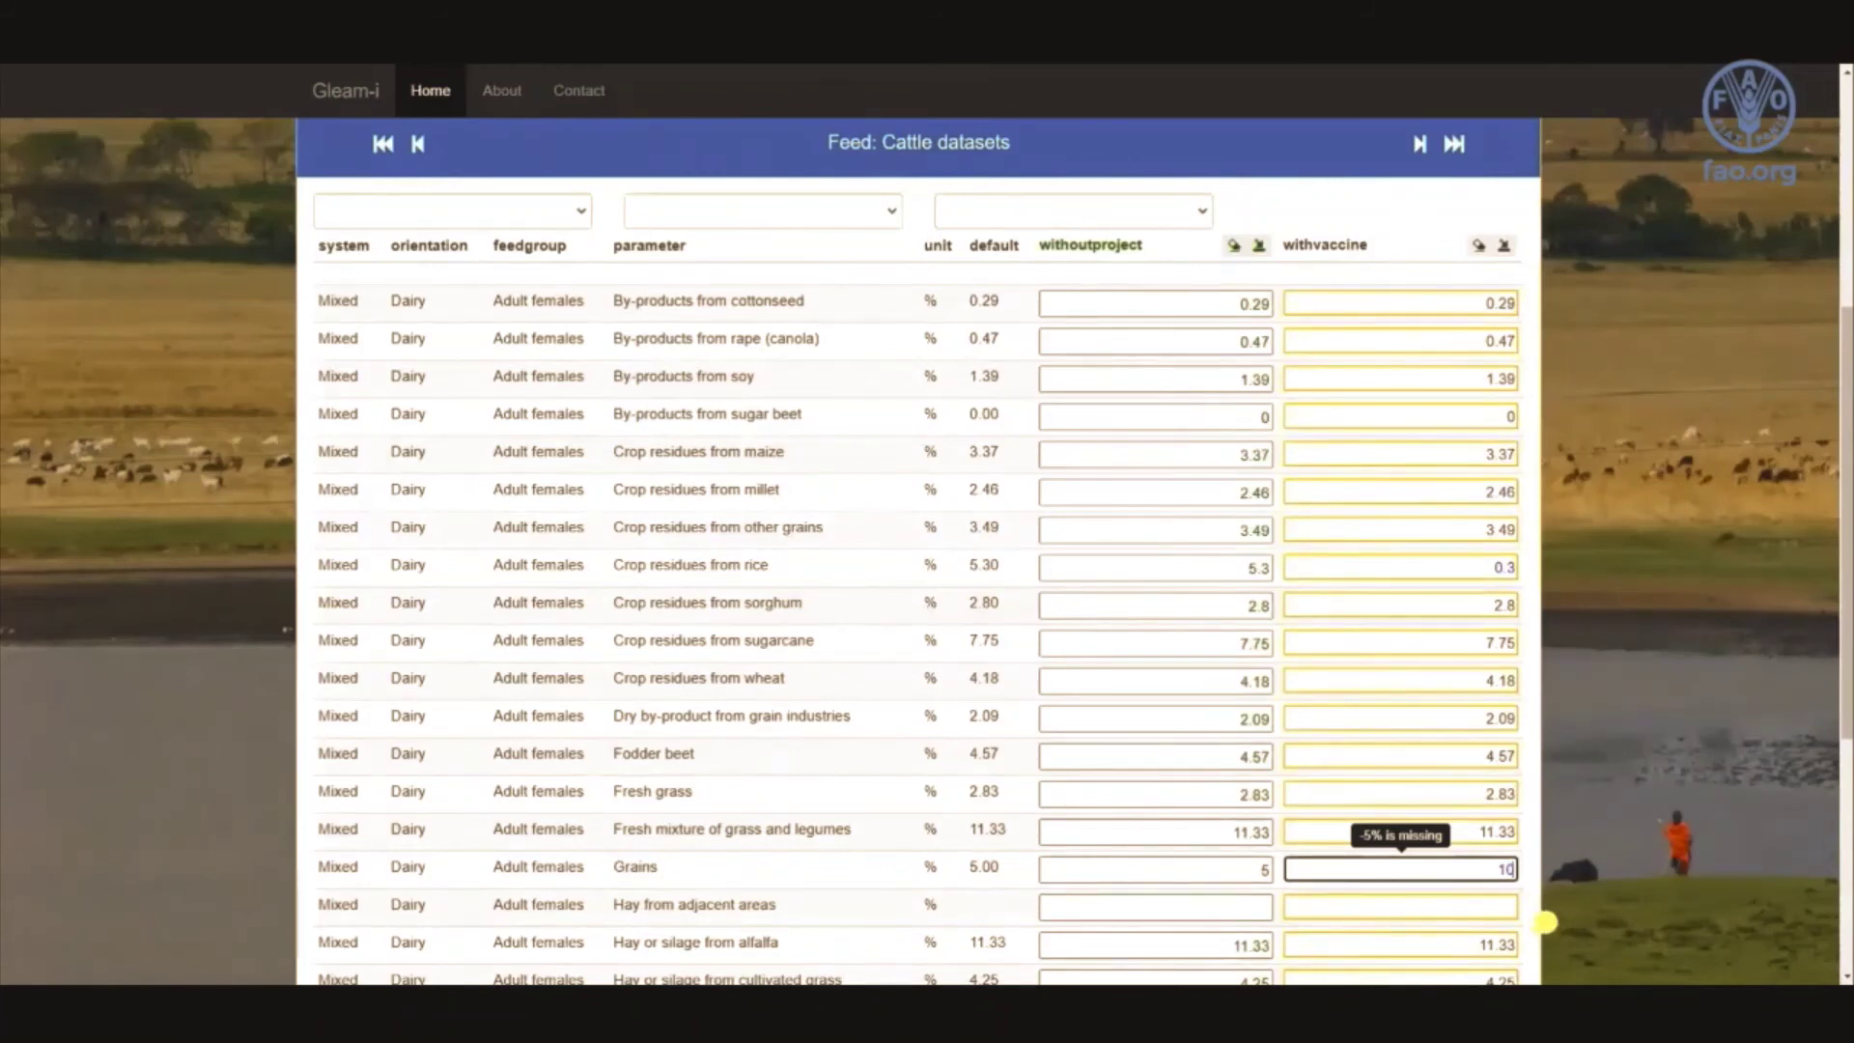
Set the withvaccine alfalfa hay or silage share to 1.33% and Maize to 12%.
scroll(1545, 922, down, 2)
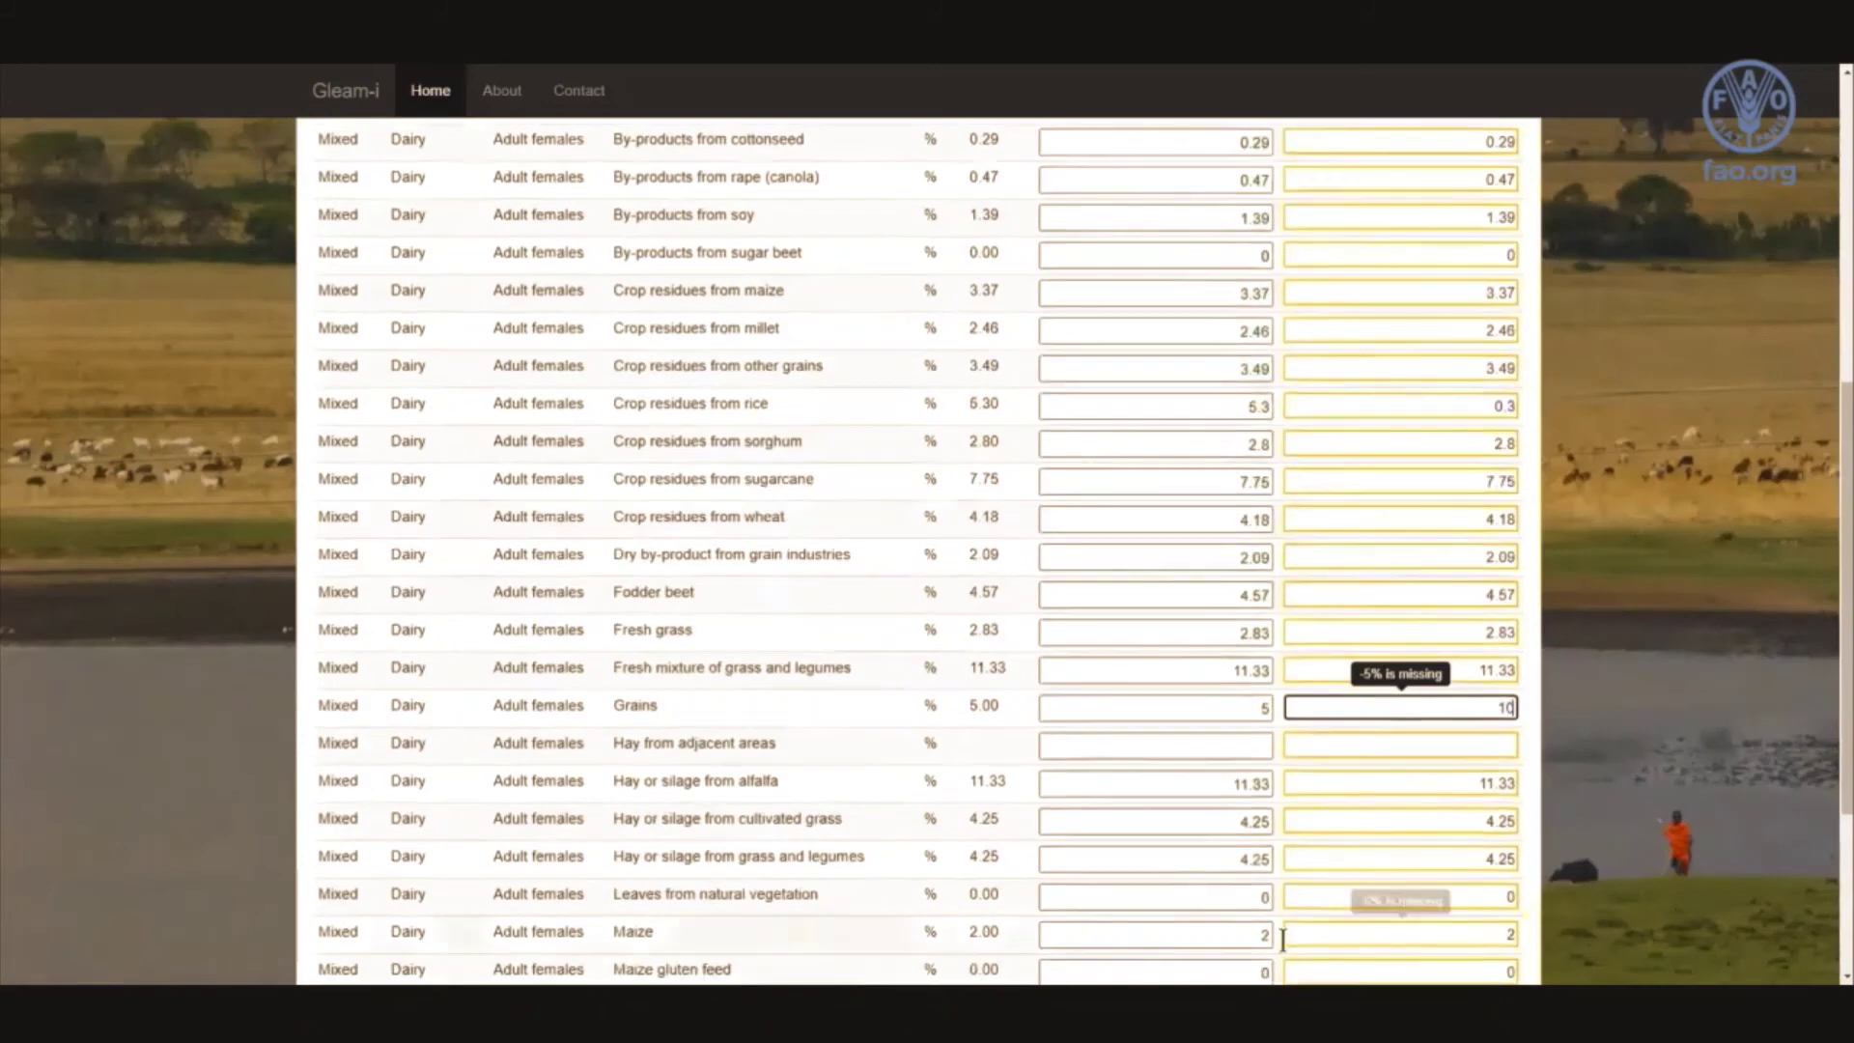
click(1478, 784)
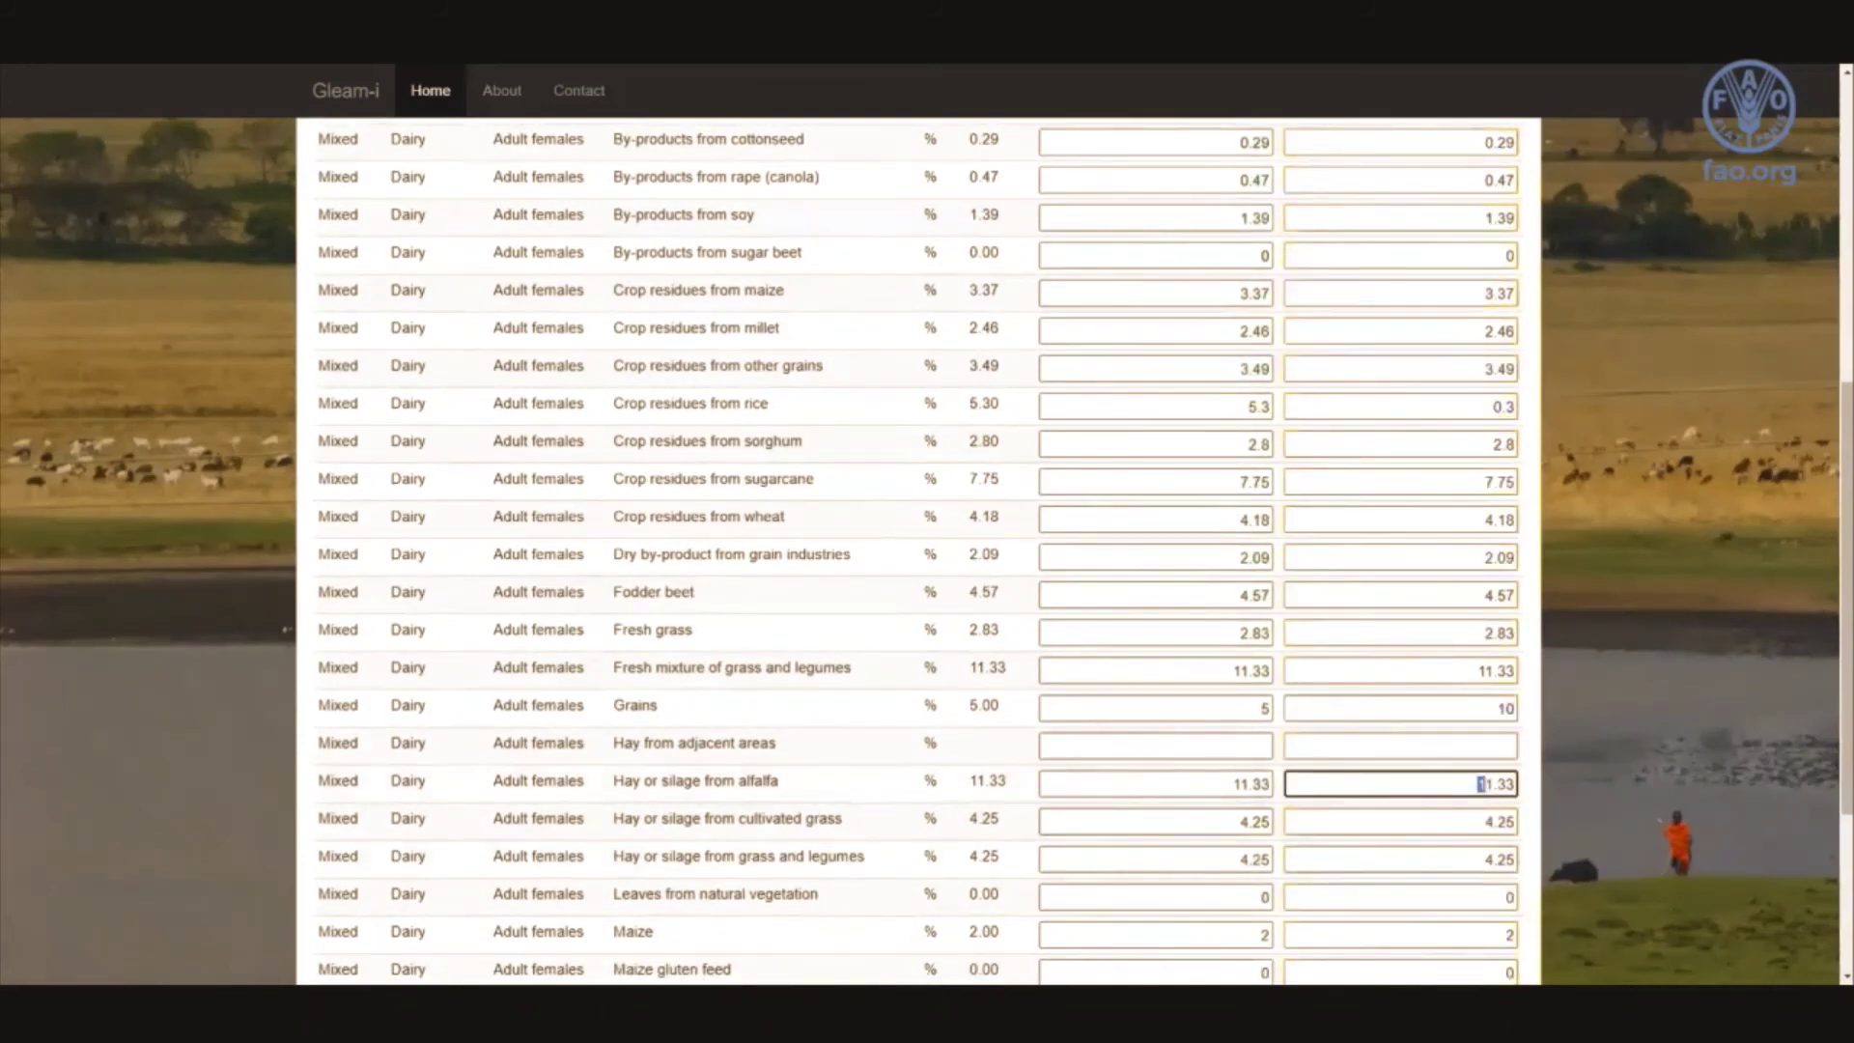
scroll(1419, 880, down, 2)
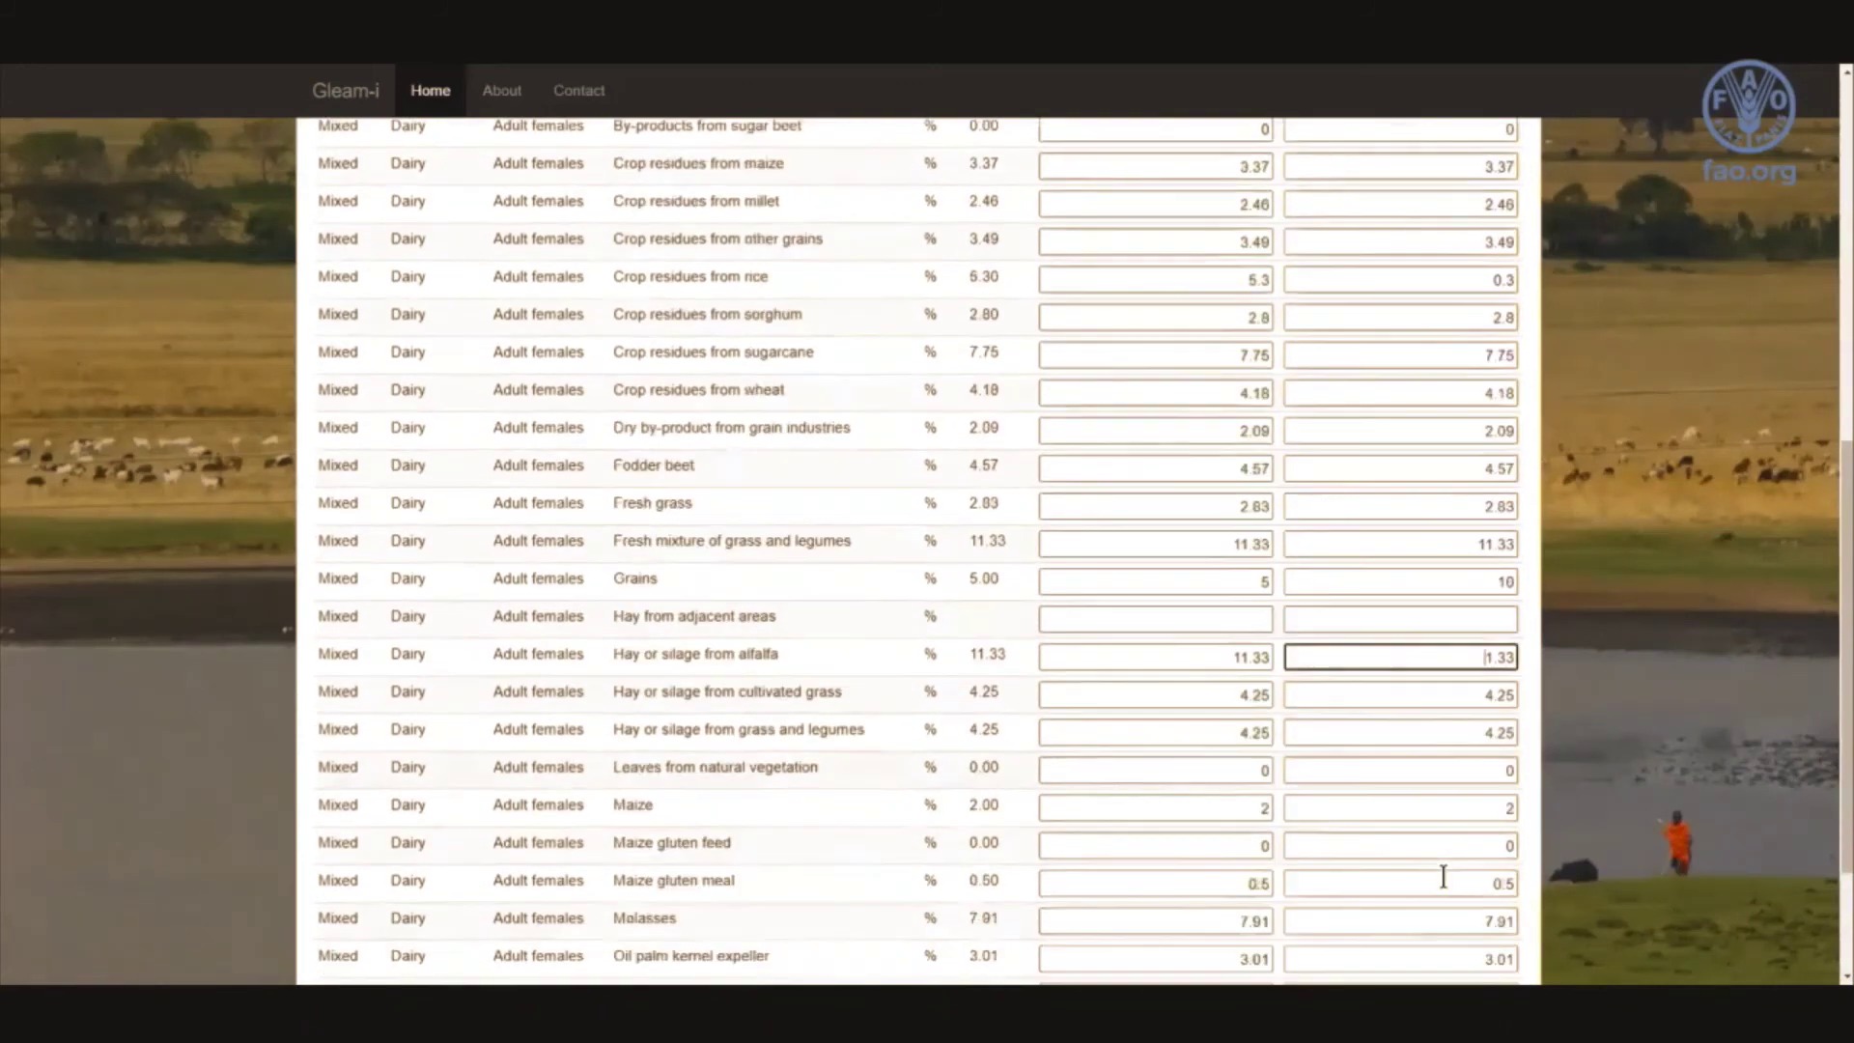
click(1479, 772)
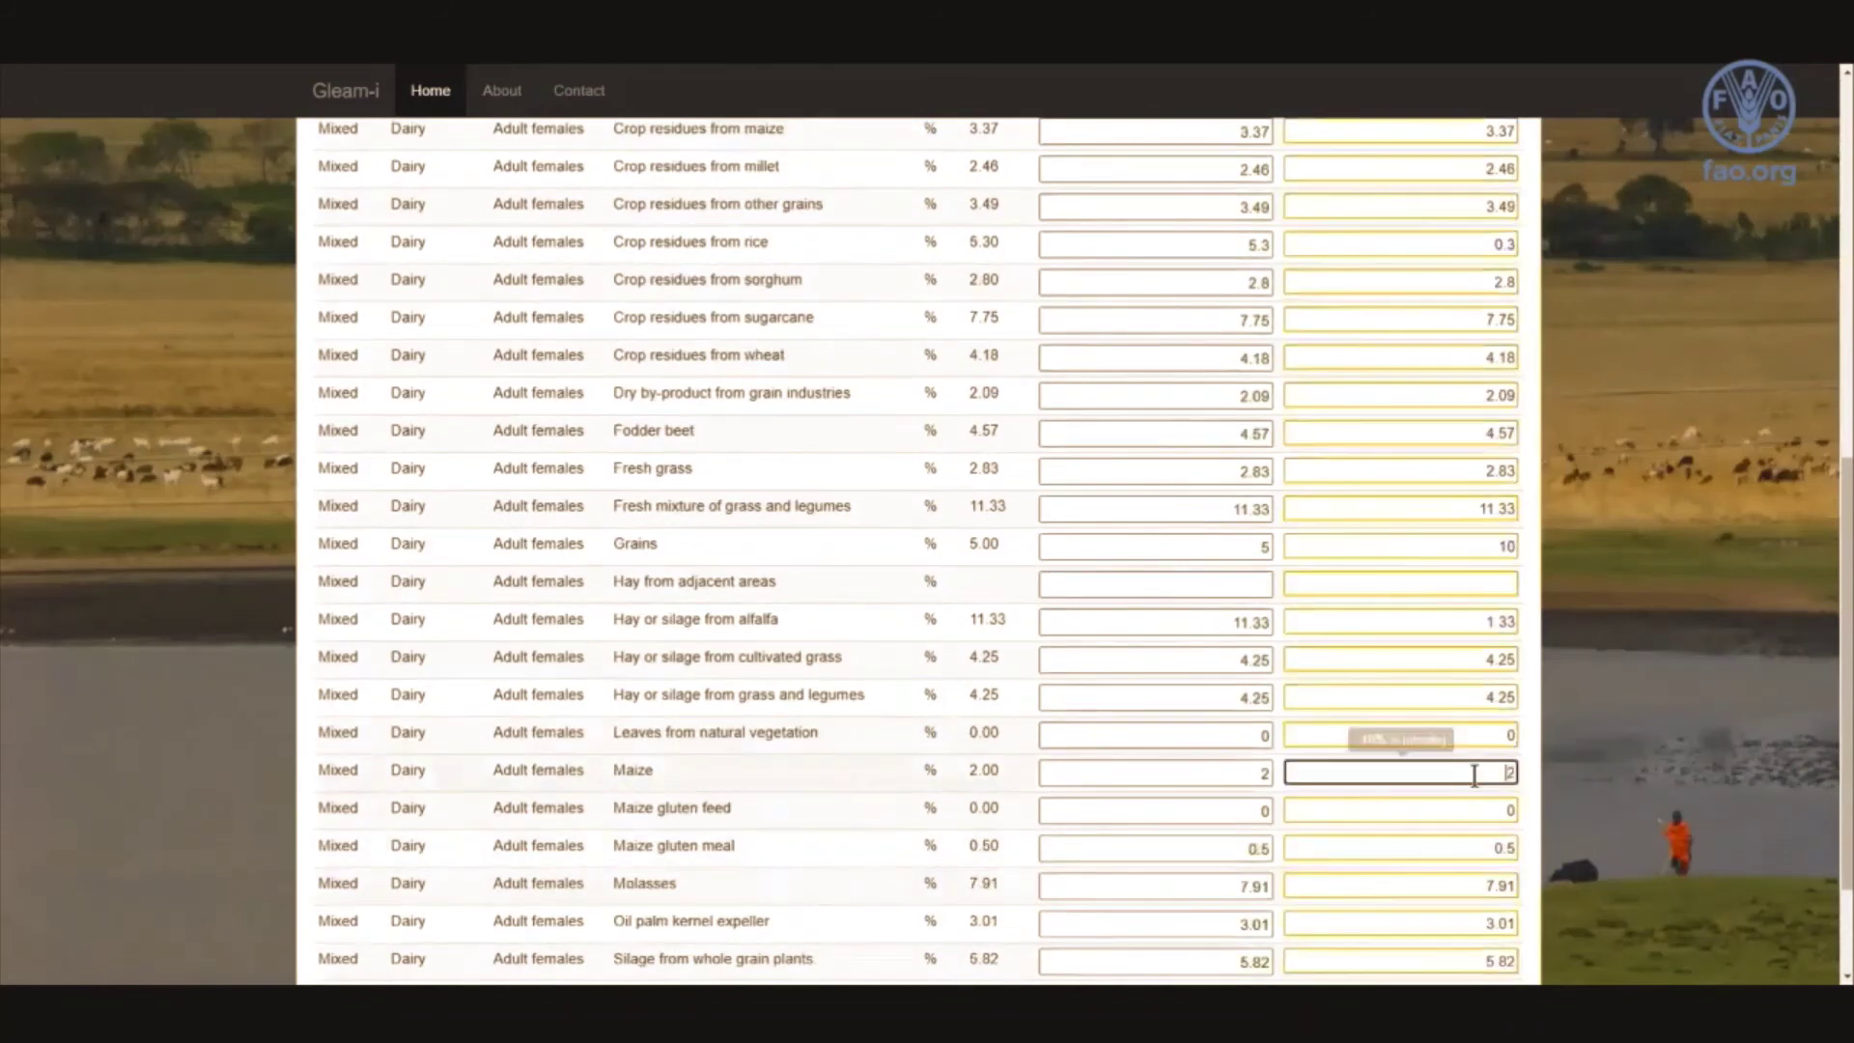
text(1)
click(1479, 809)
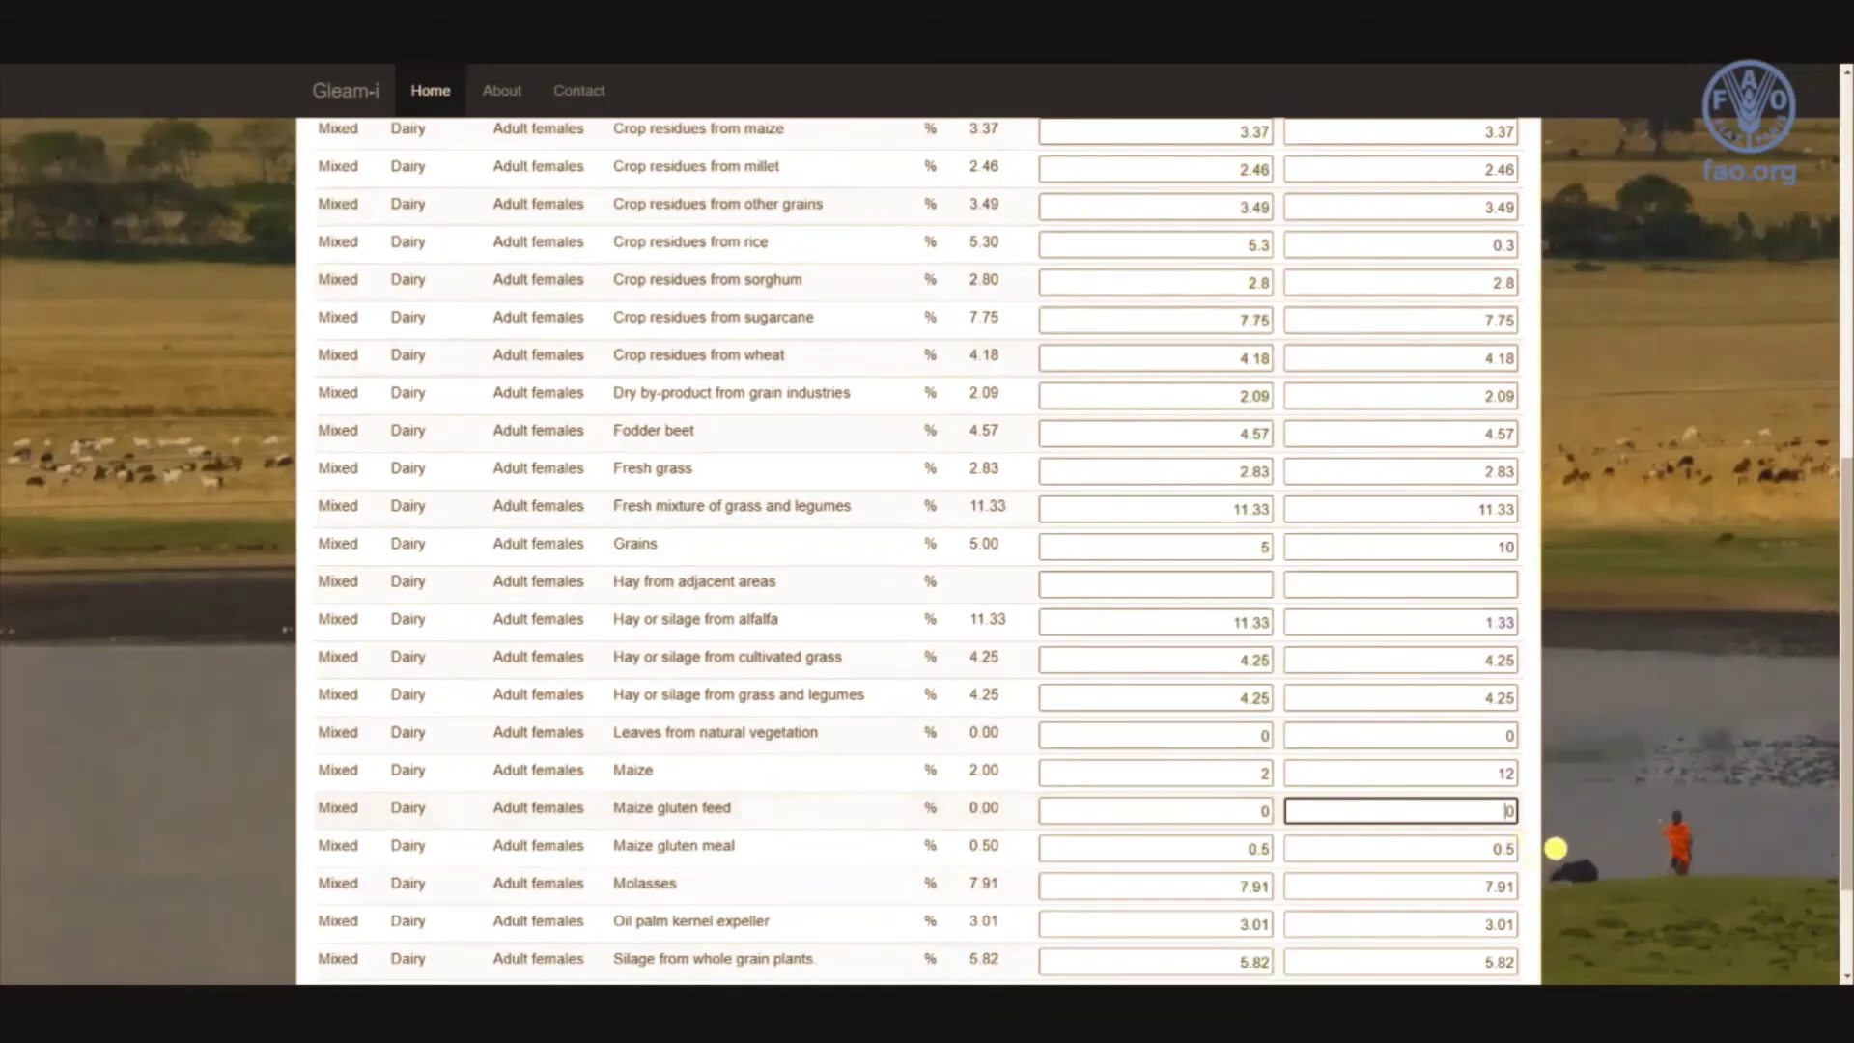
scroll(1572, 828, up, 5)
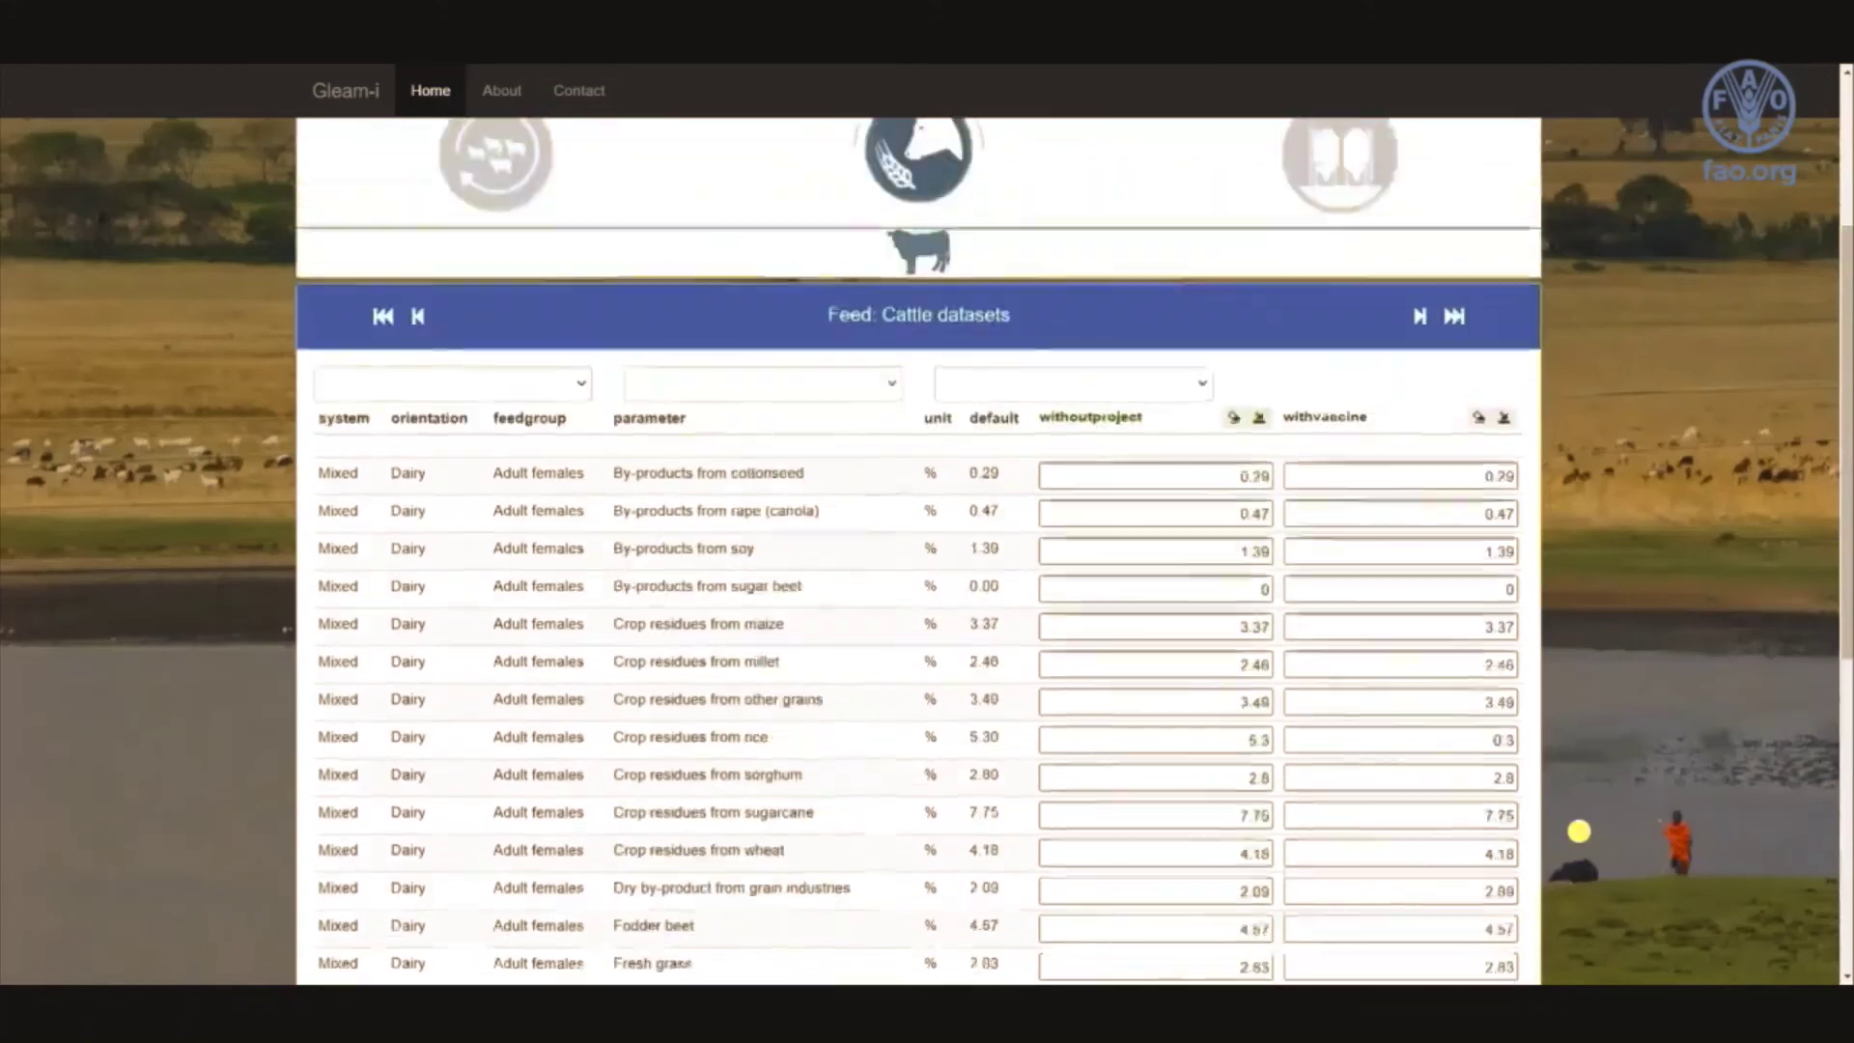
scroll(1579, 830, up, 3)
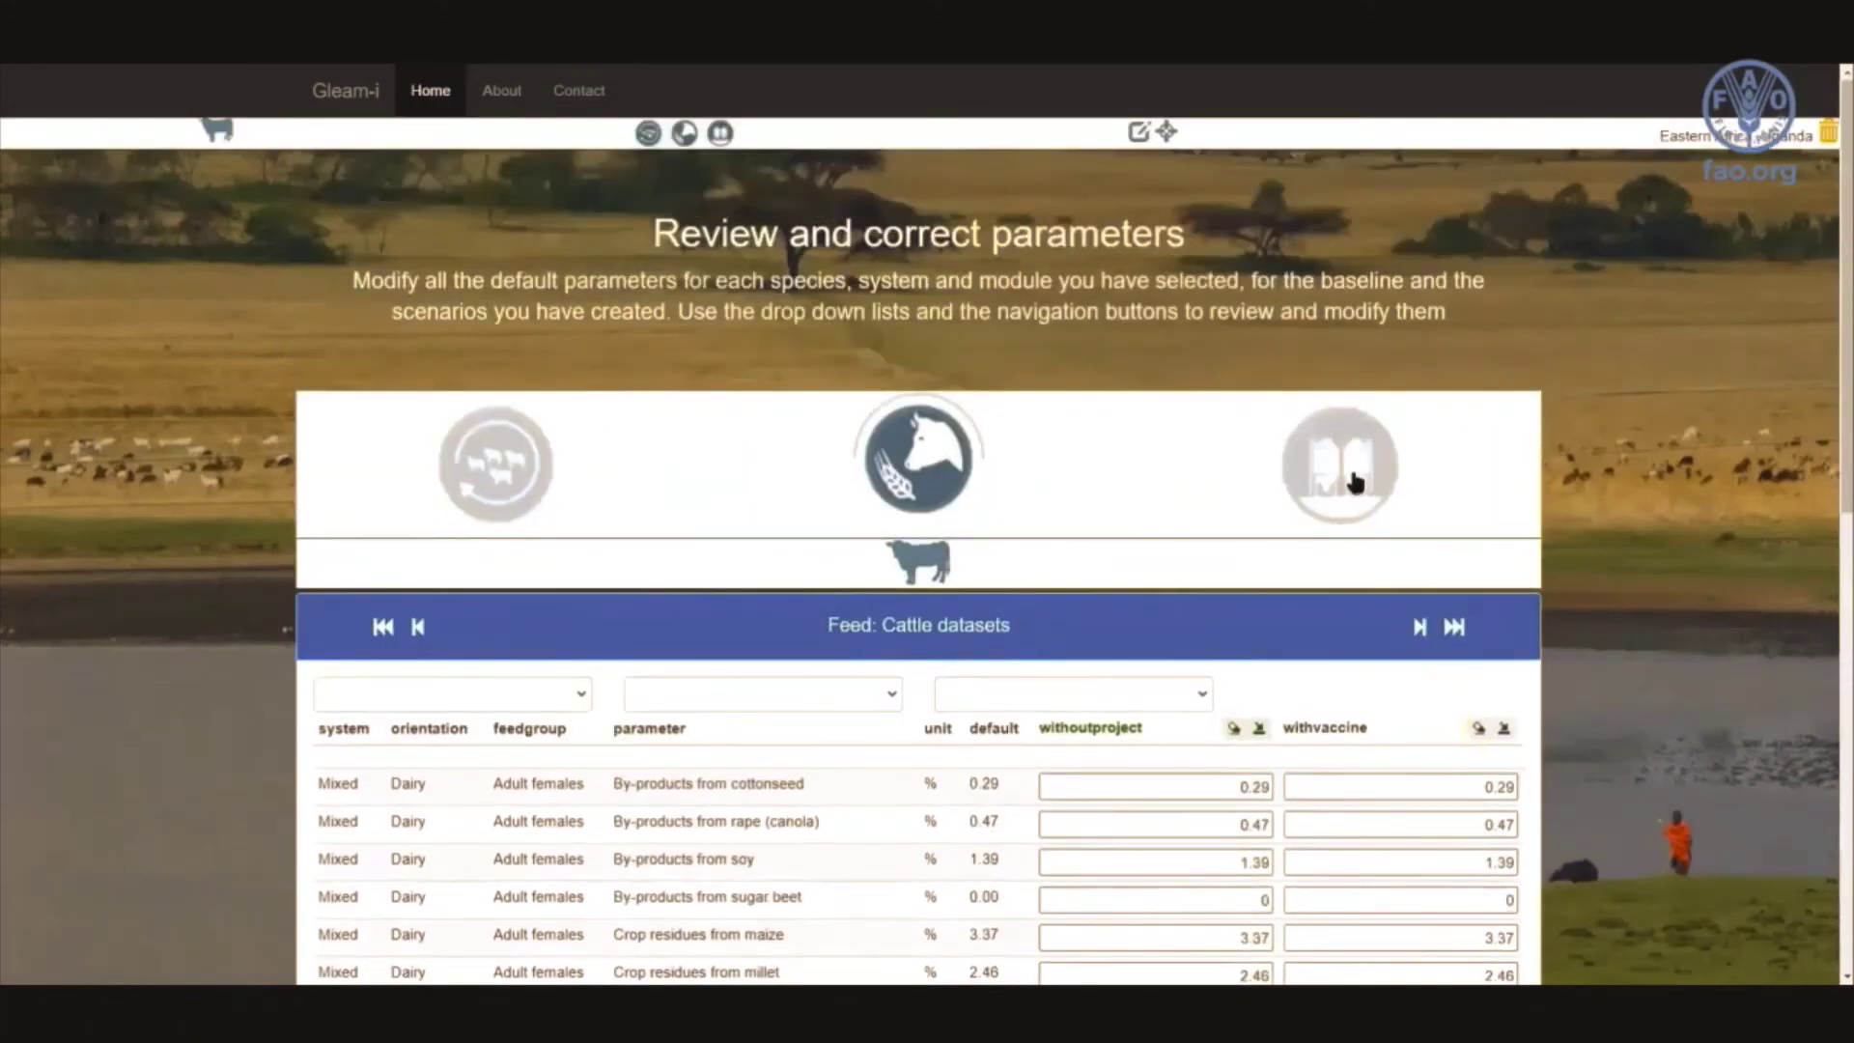
Zero out all cattle manure management shares for both withoutproject and withvaccine.
click(1356, 483)
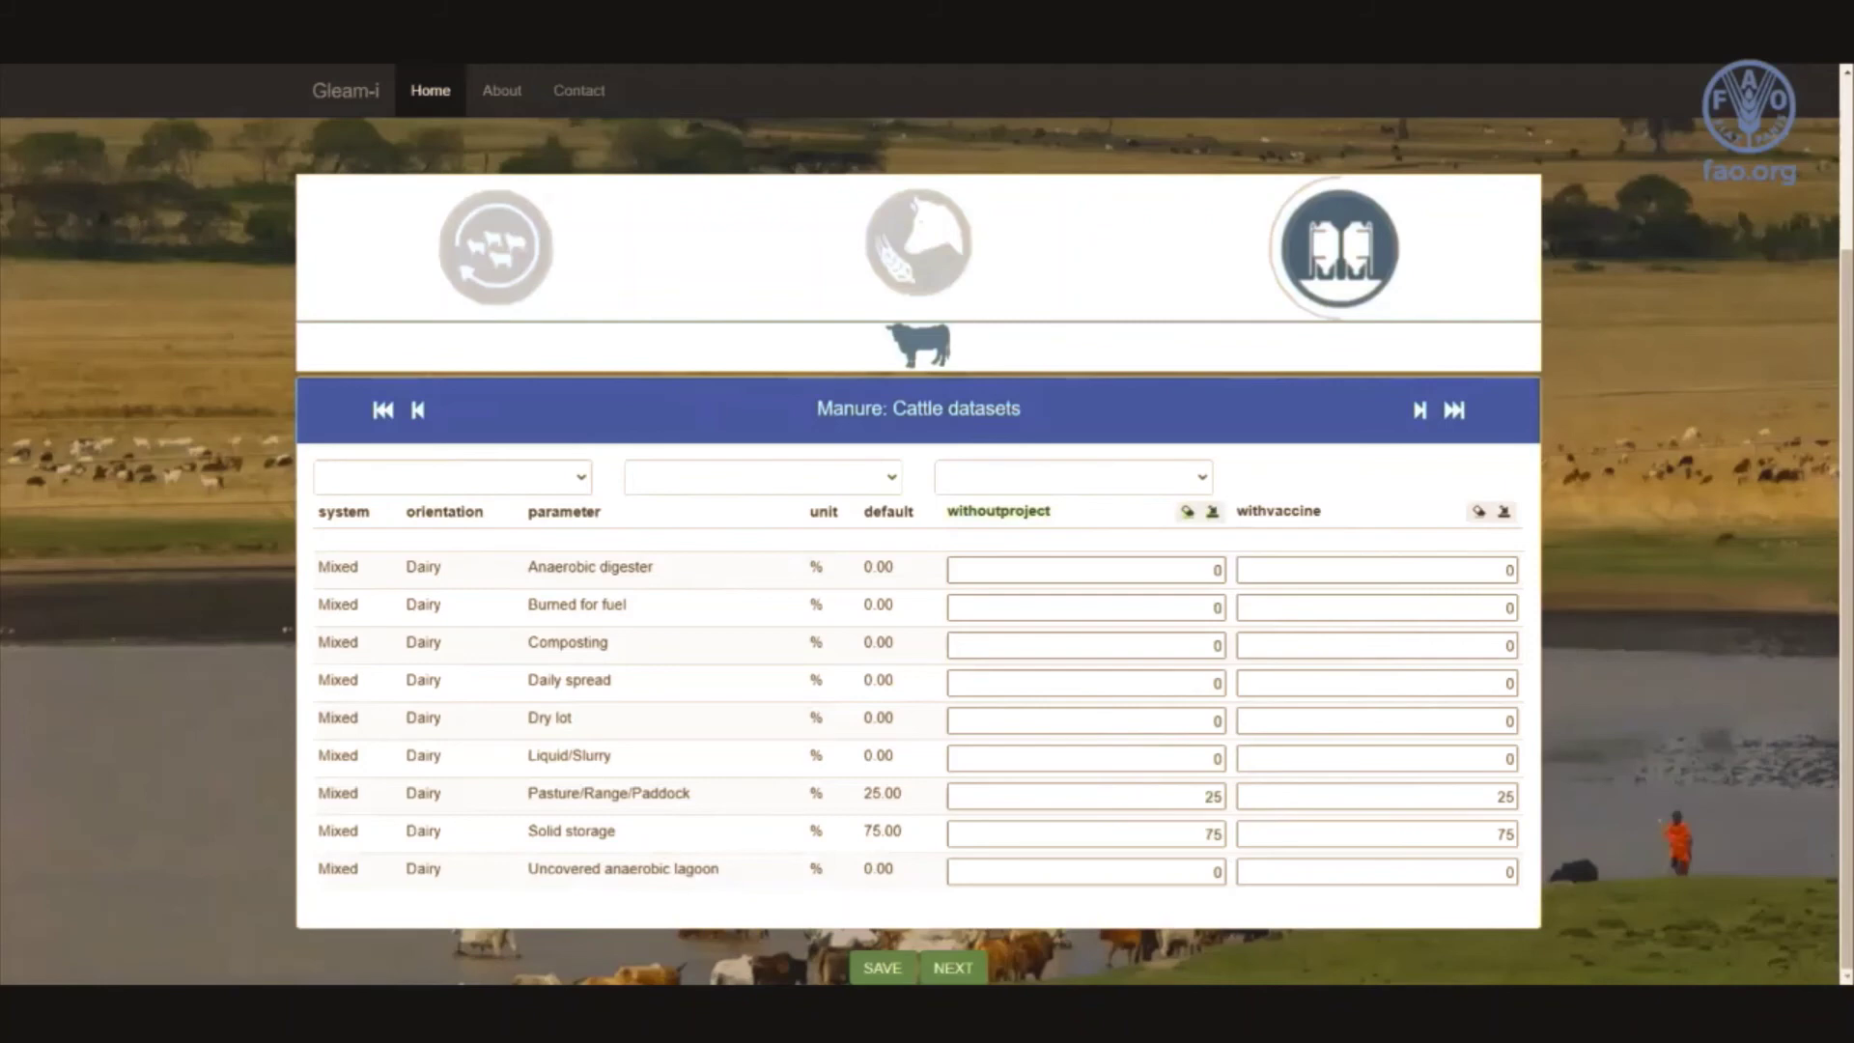
click(1186, 514)
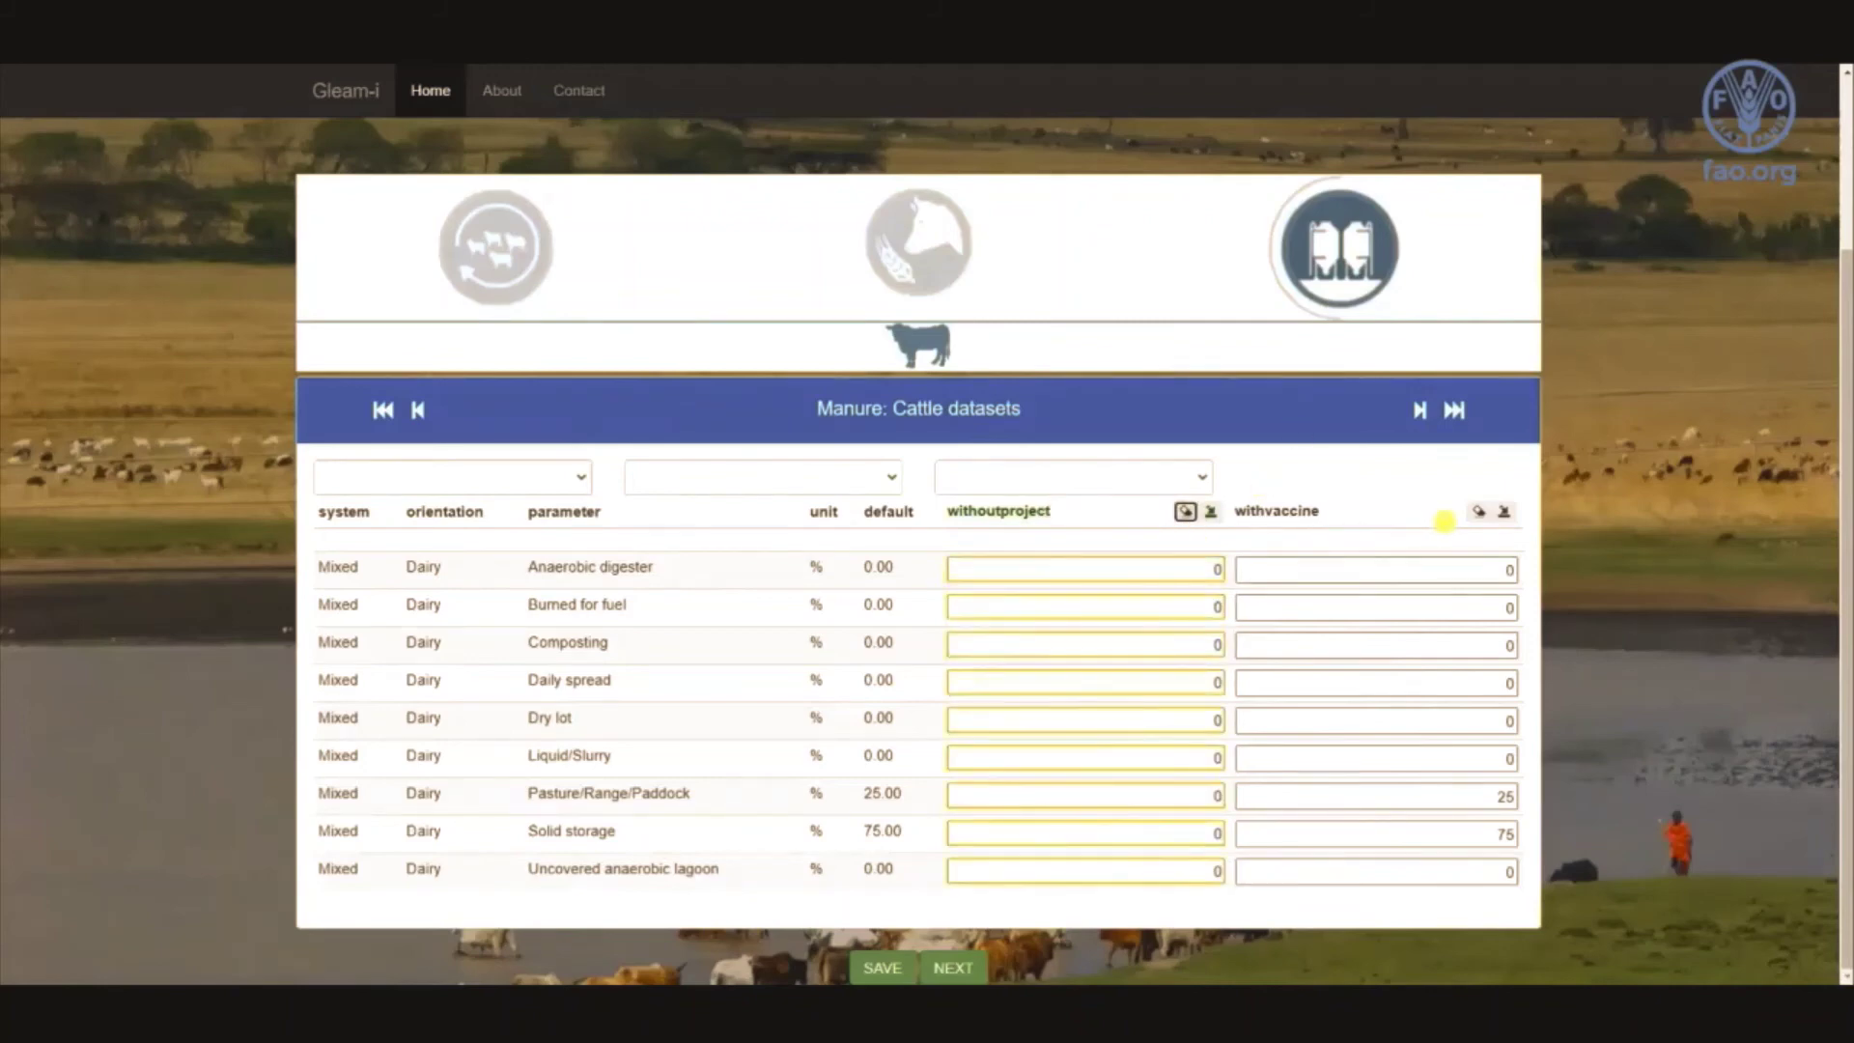
click(1472, 516)
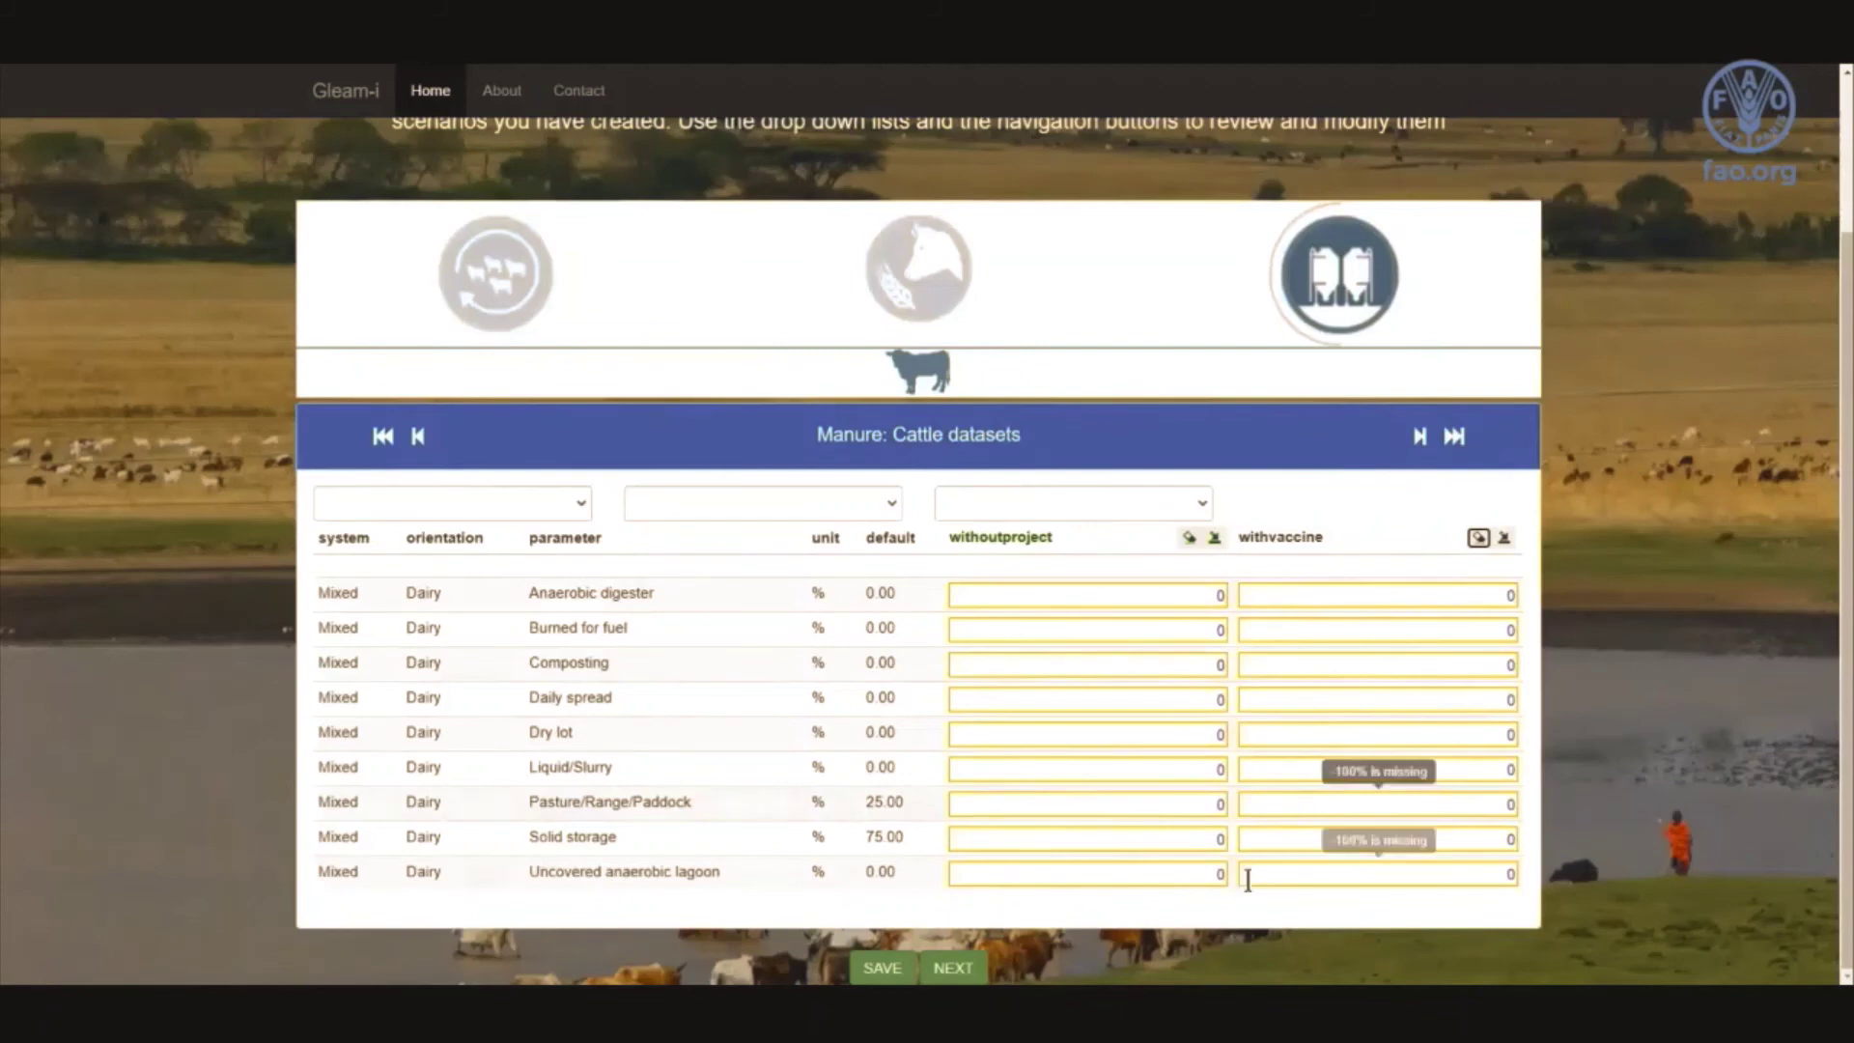
Give withoutproject 100% Liquid/Slurry and withvaccine 100% anaerobic digester, then run the model.
click(1220, 770)
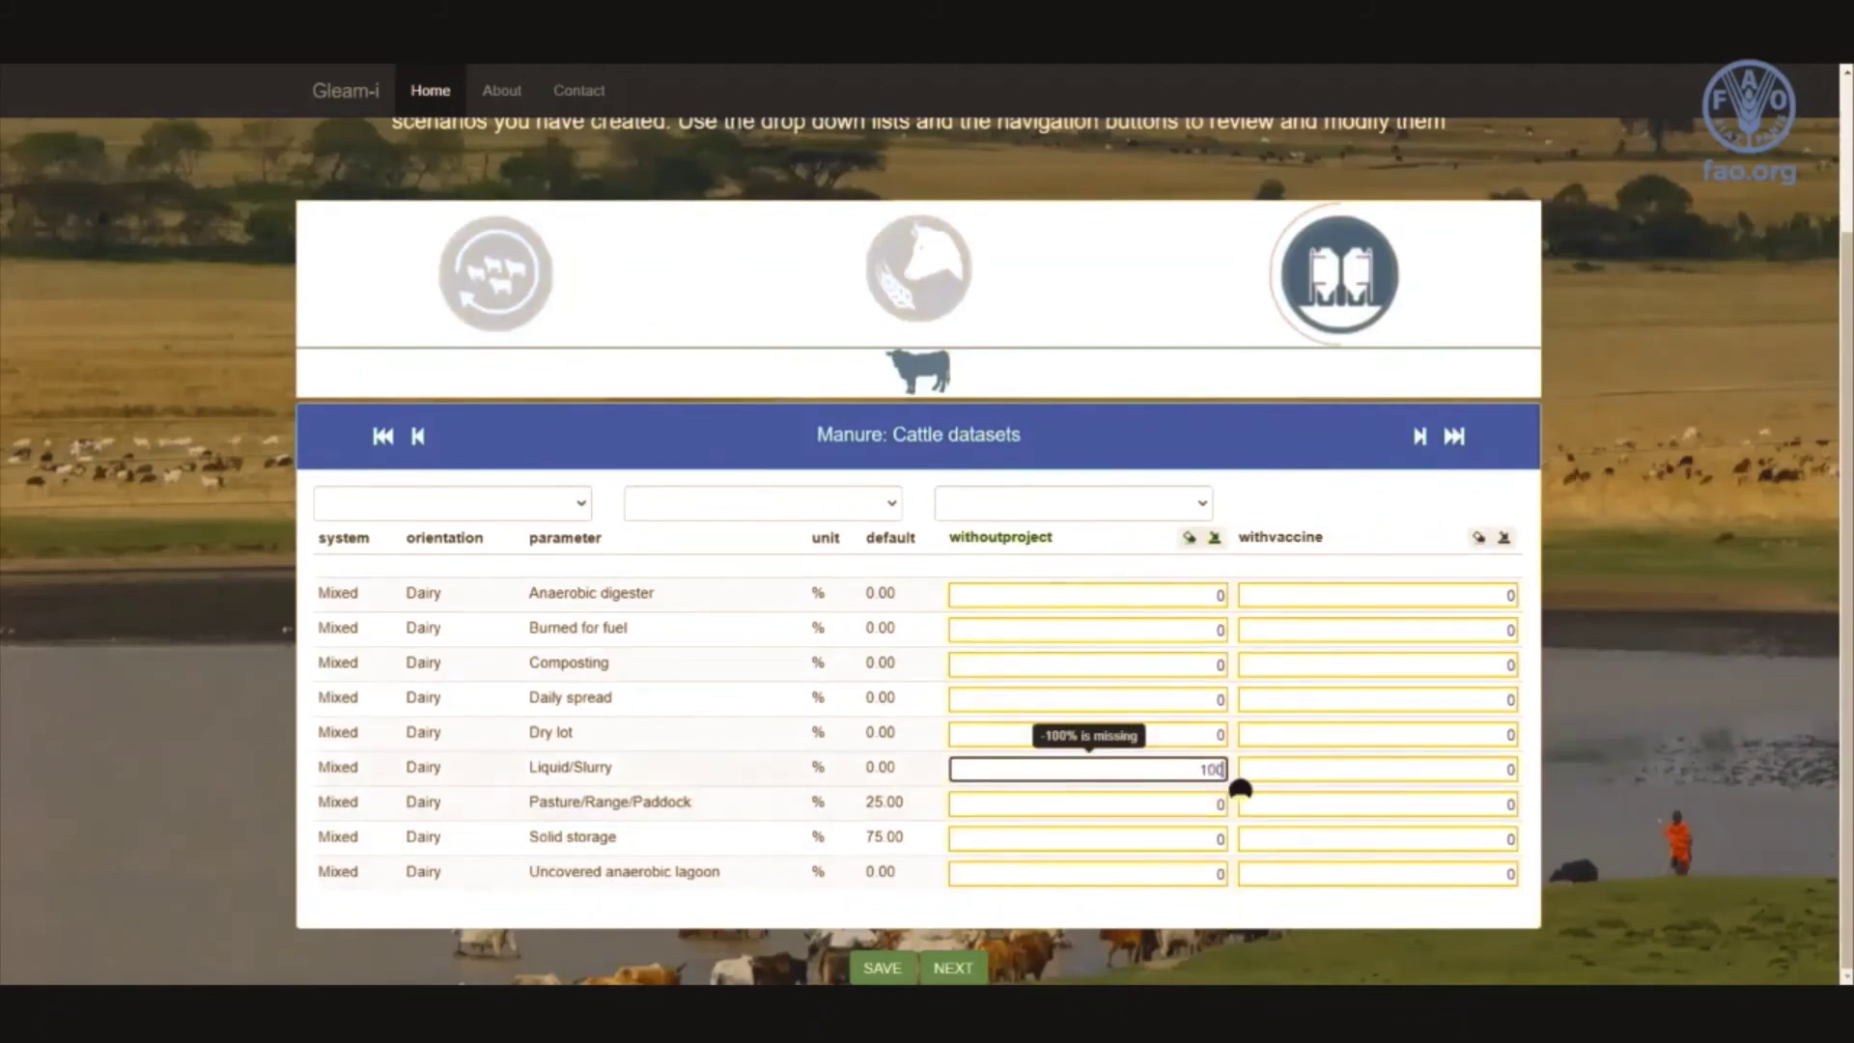
text(100)
click(1475, 595)
text(10)
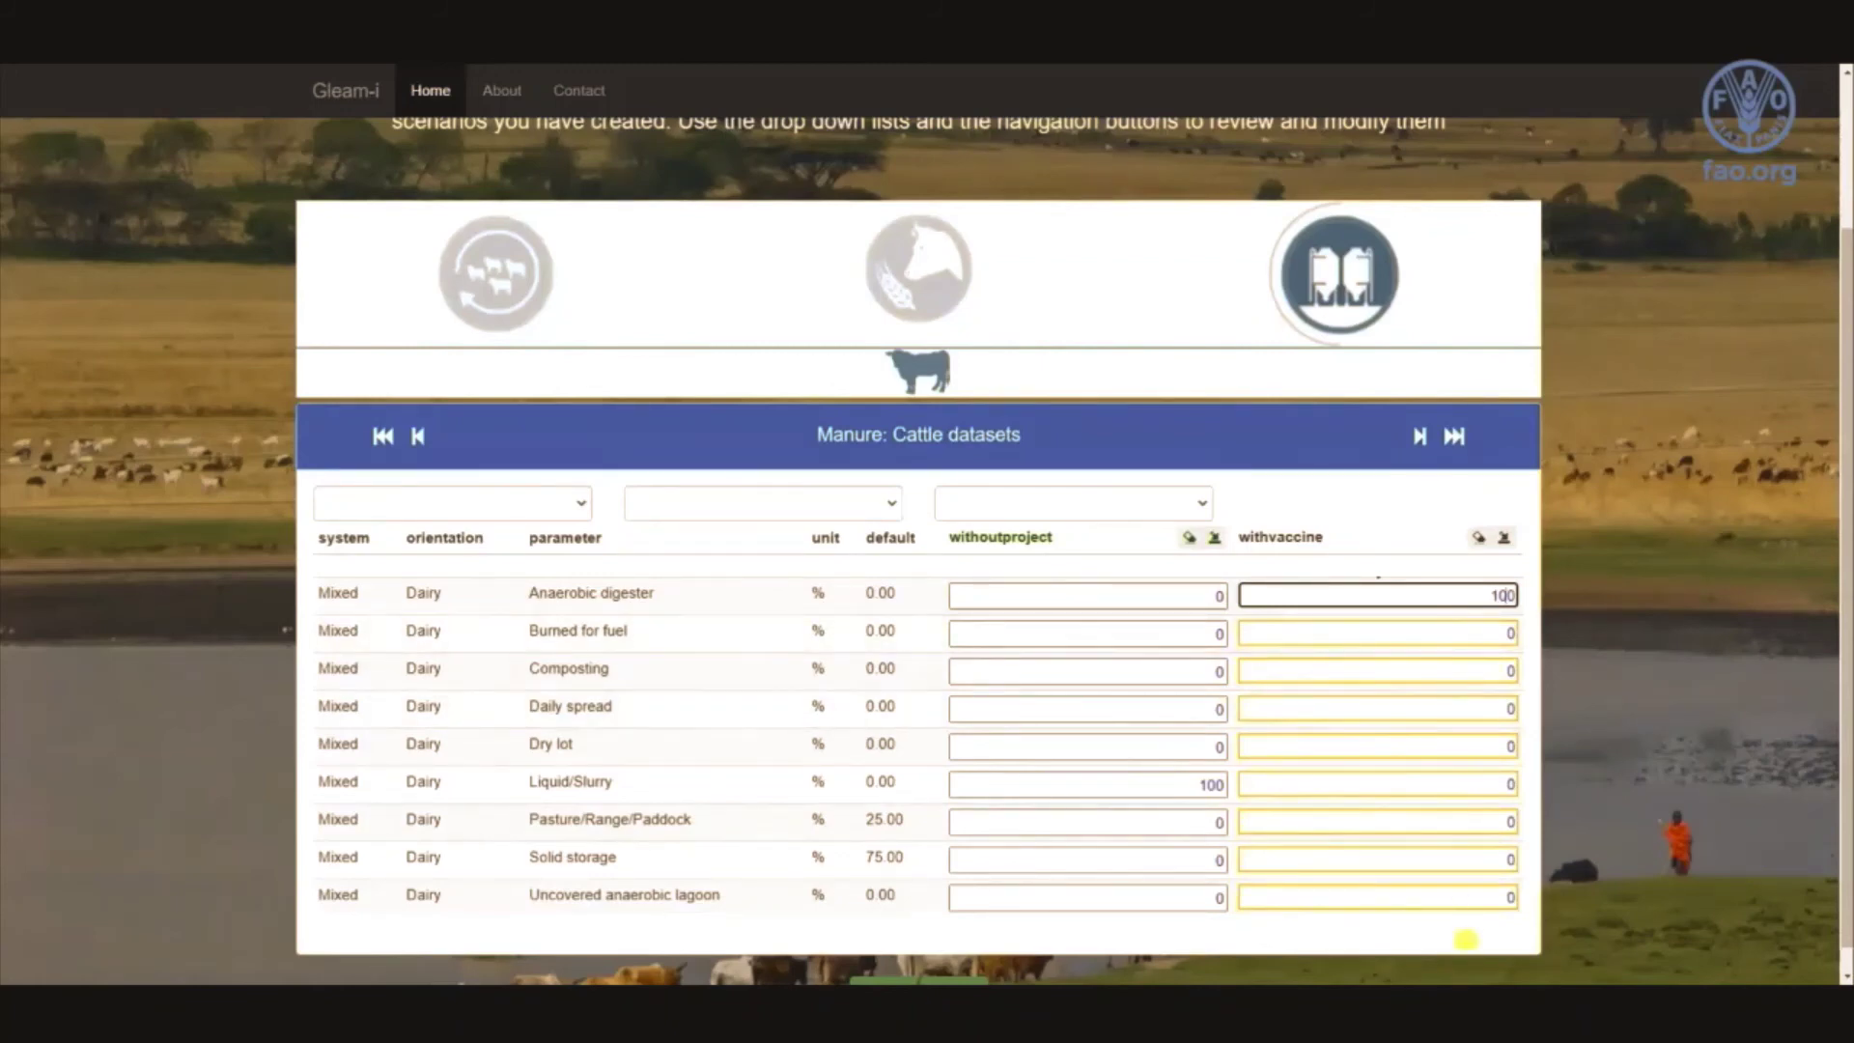
click(1465, 940)
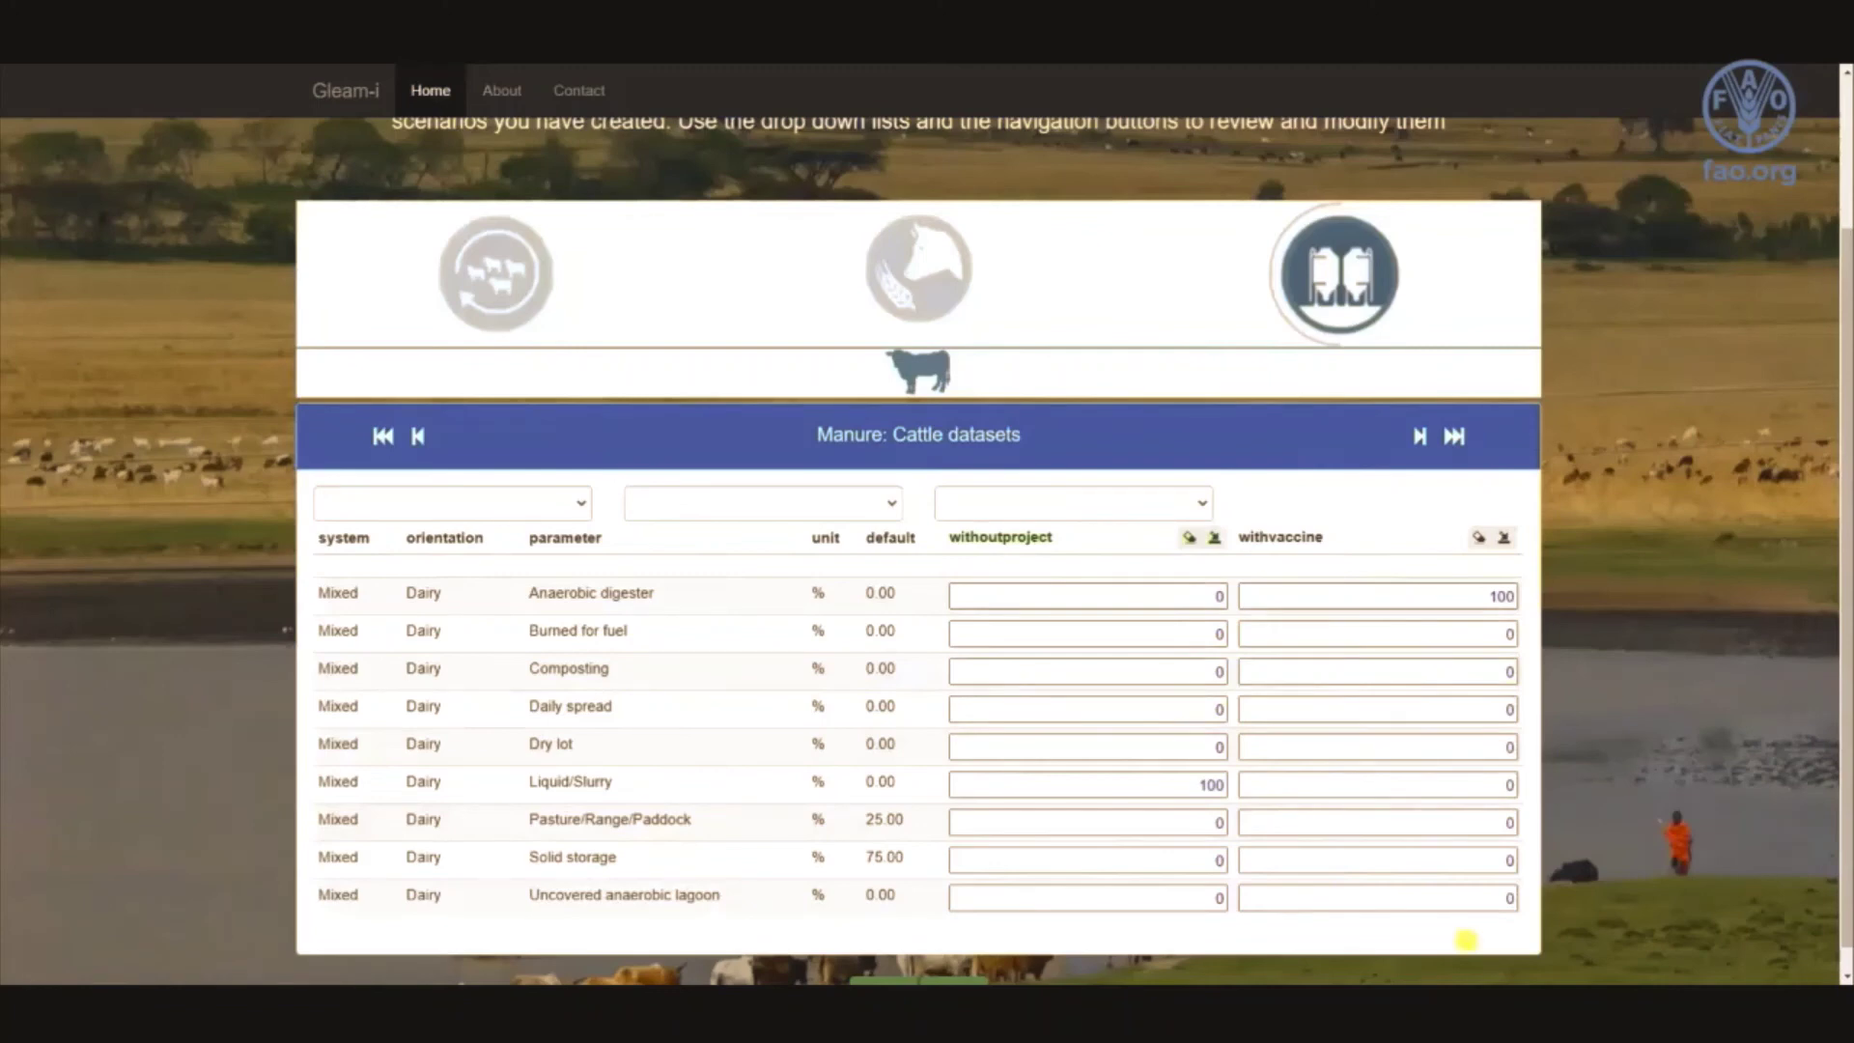
scroll(1554, 879, down, 1)
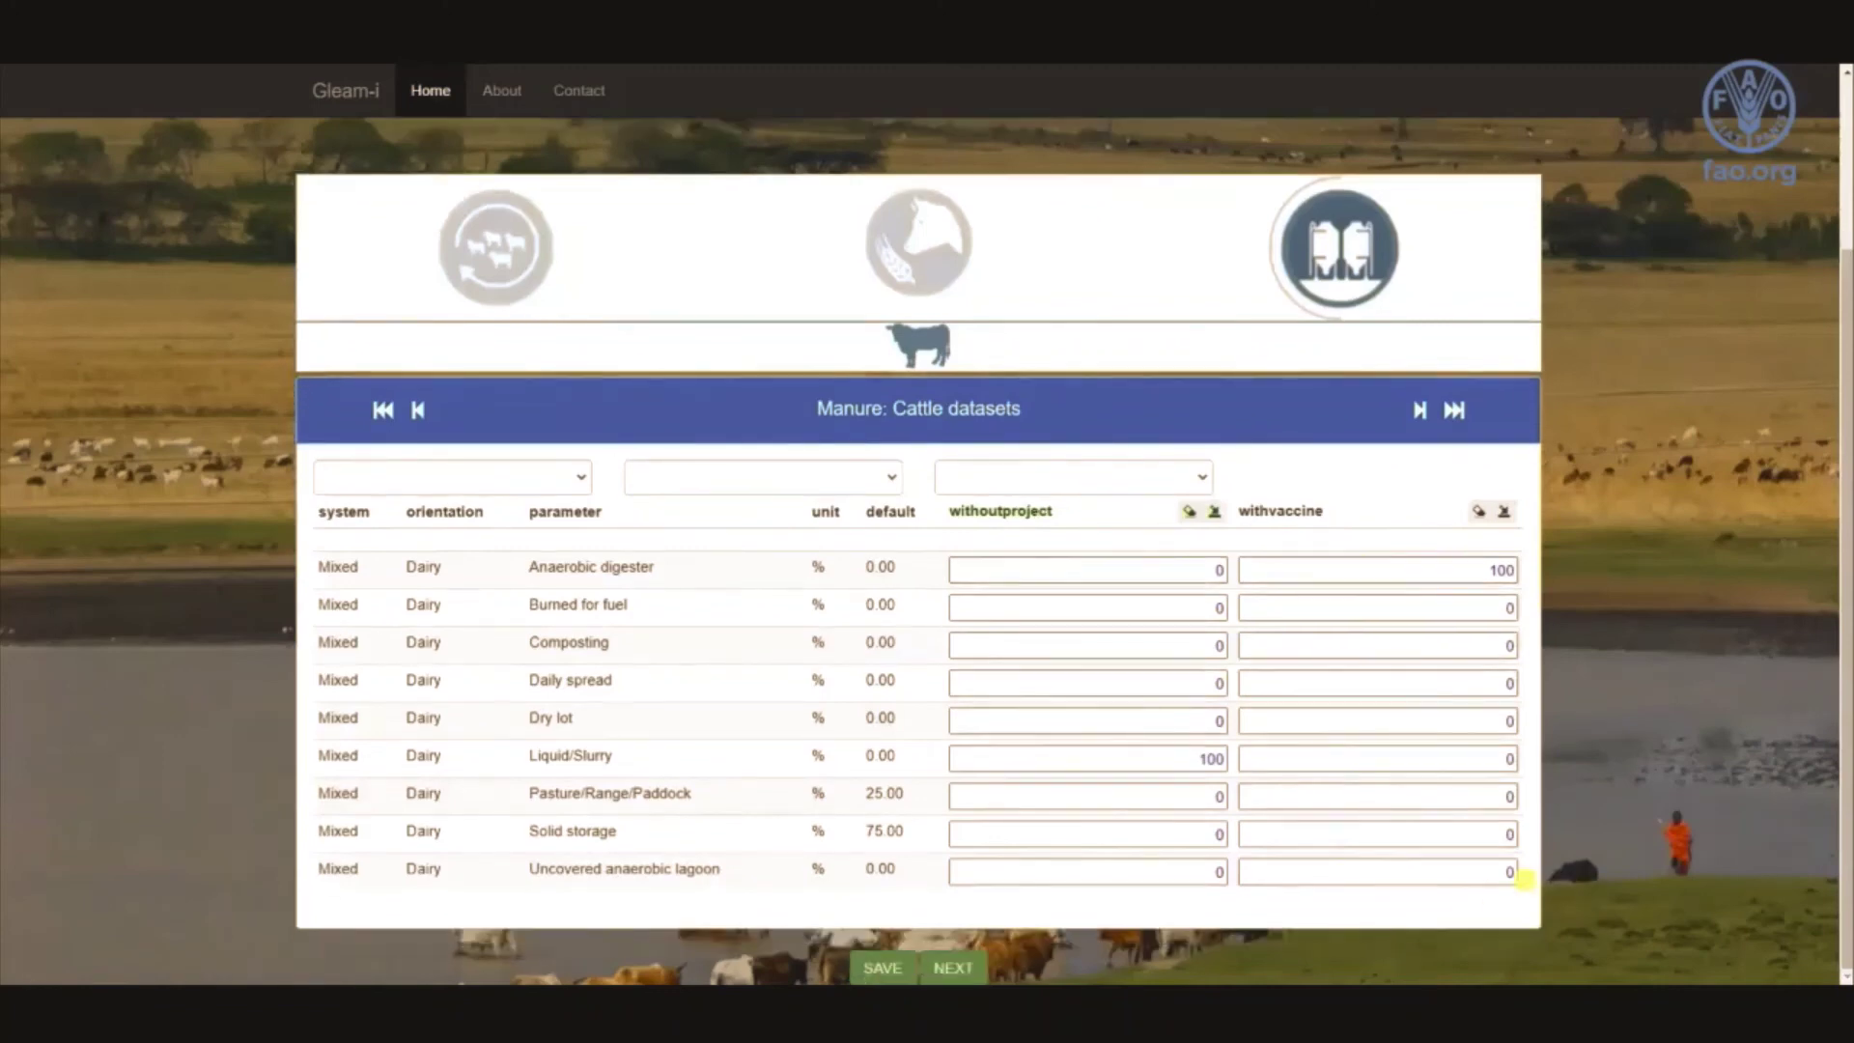
click(953, 967)
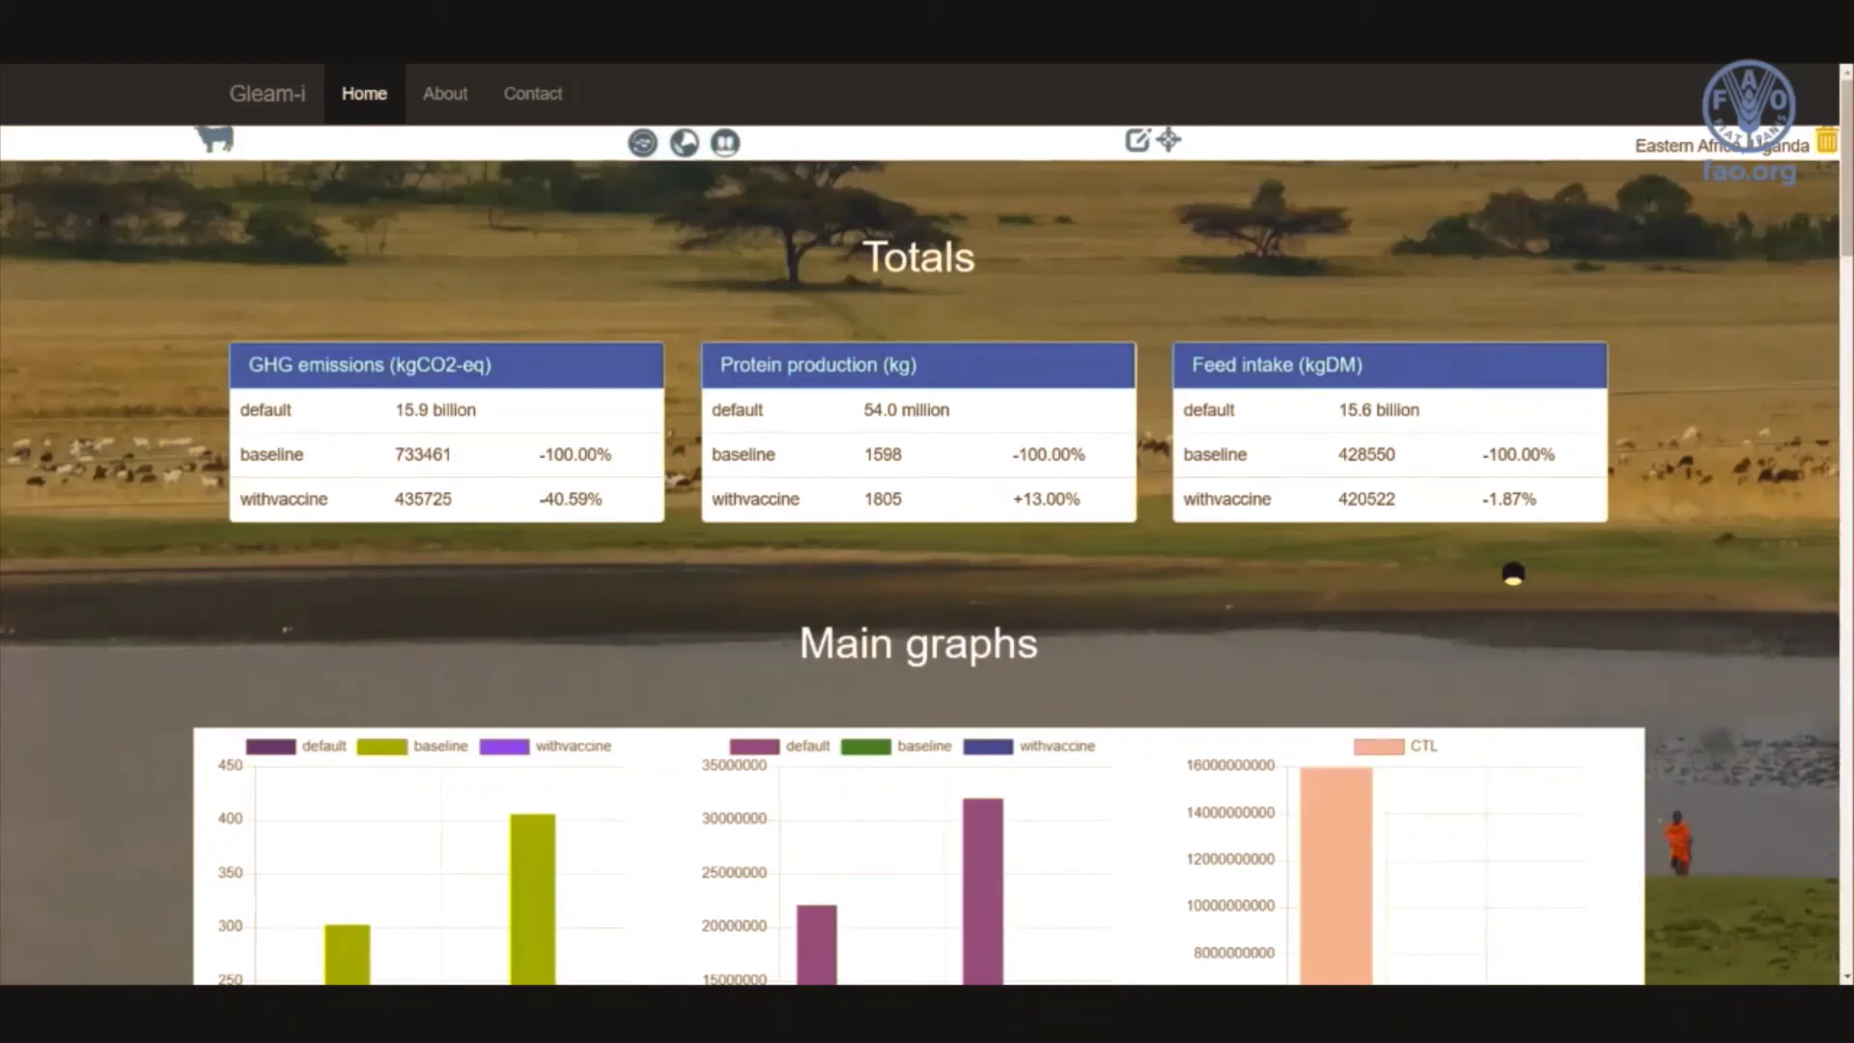
Scroll from Totals down to the Main graphs comparing default, baseline and withvaccine emission intensities.
scroll(1746, 758, down, 3)
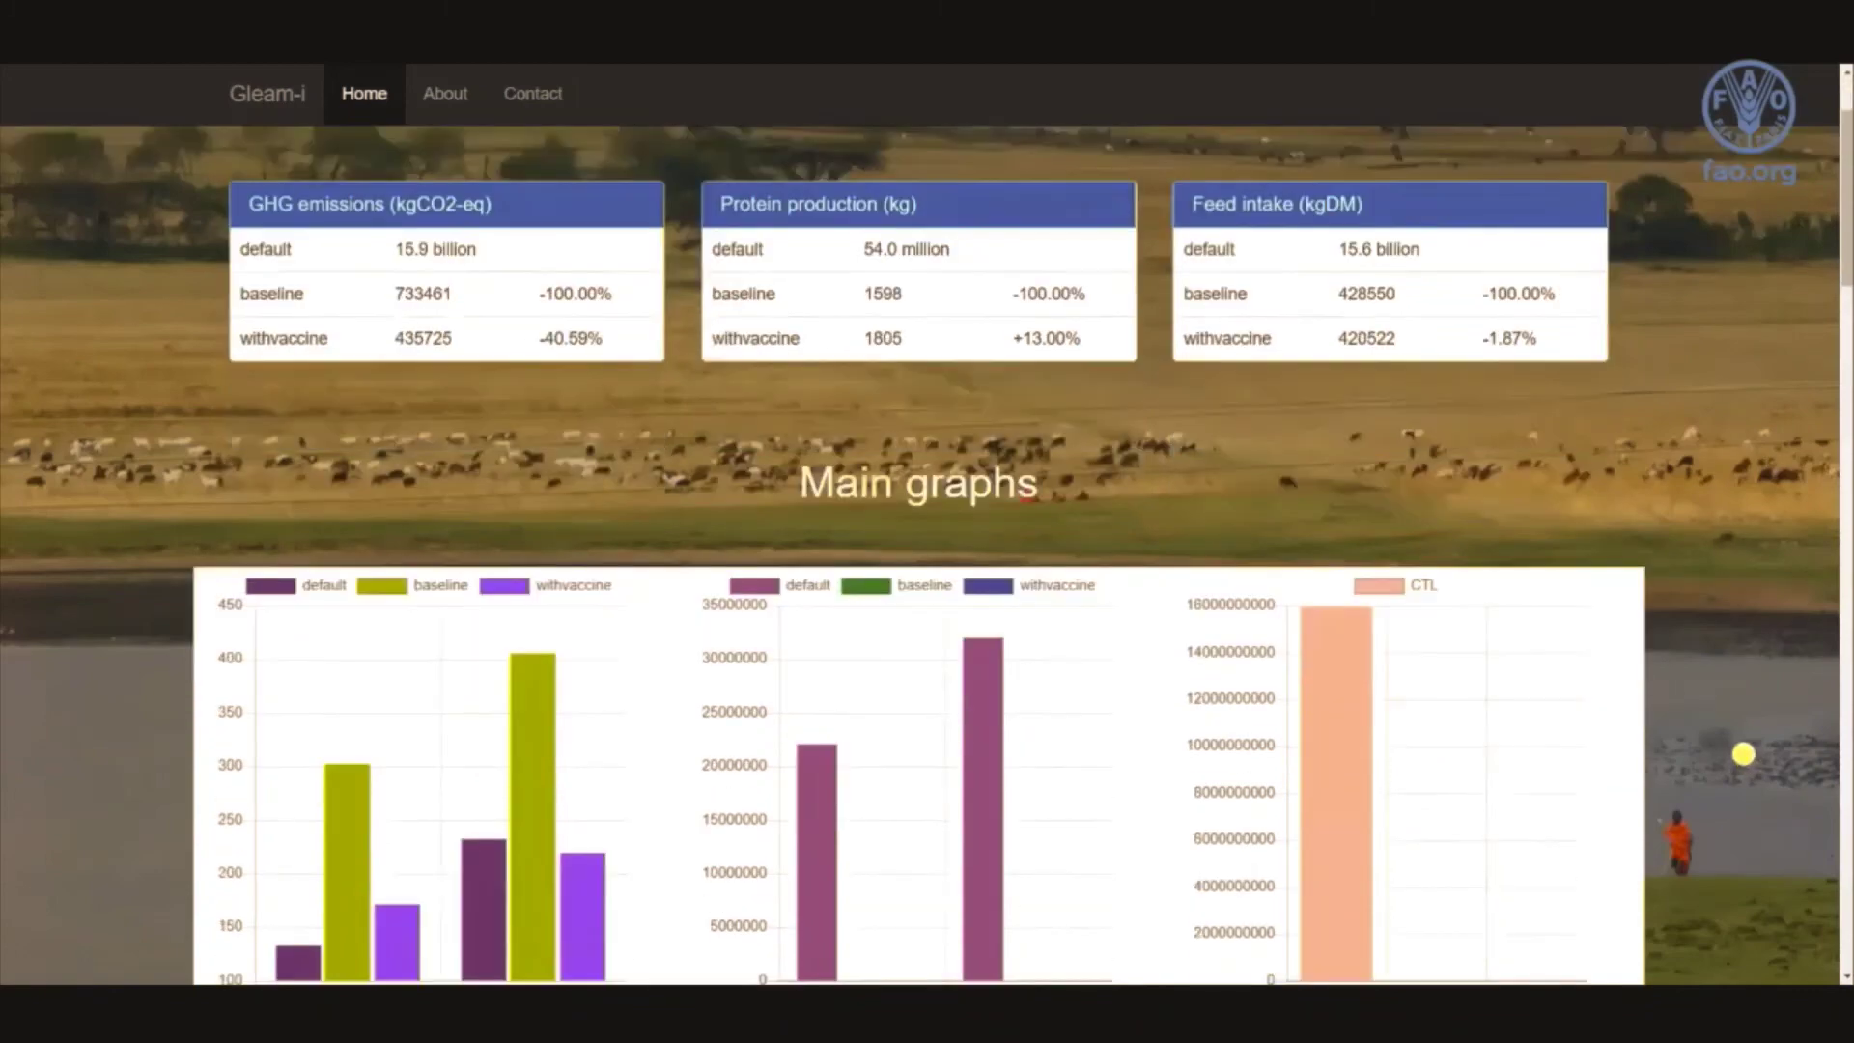
scroll(1742, 754, down, 2)
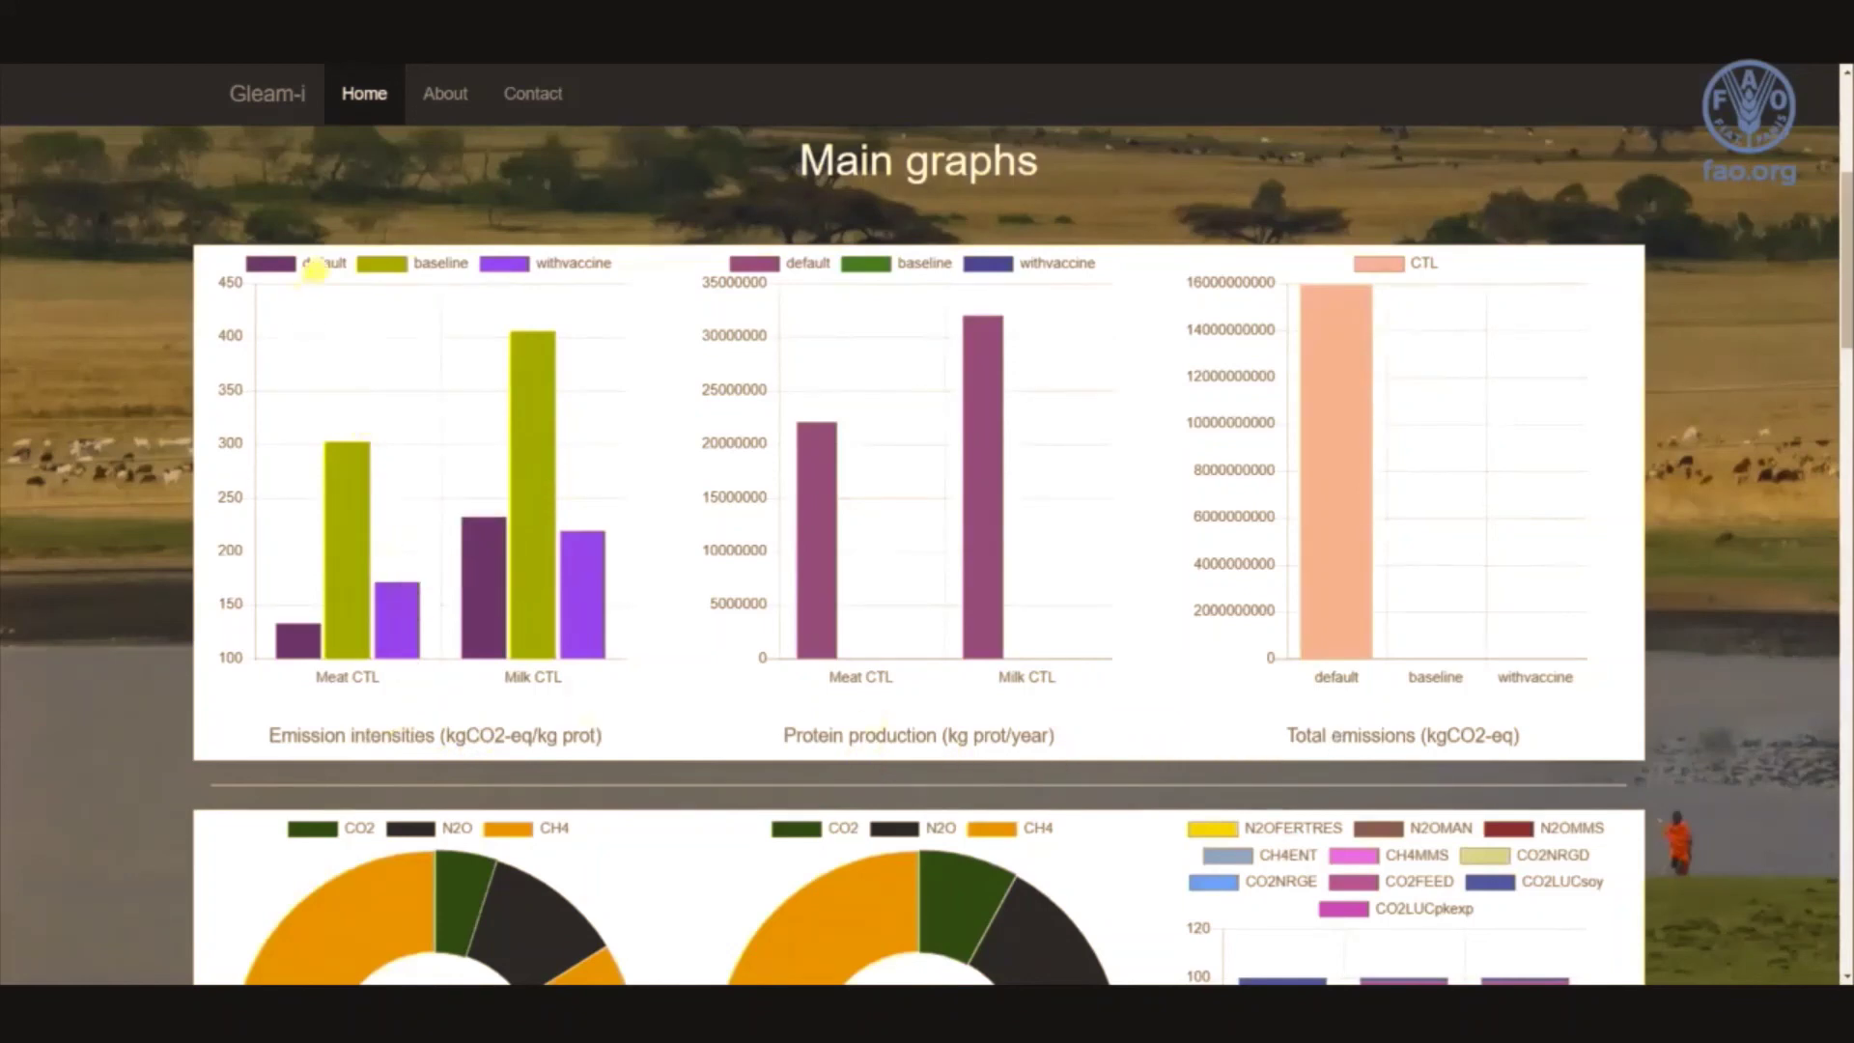
Hide the default series, then scroll past the 733,461 vs 435,725 kgCO2-eq/year charts to Raw results.
click(319, 269)
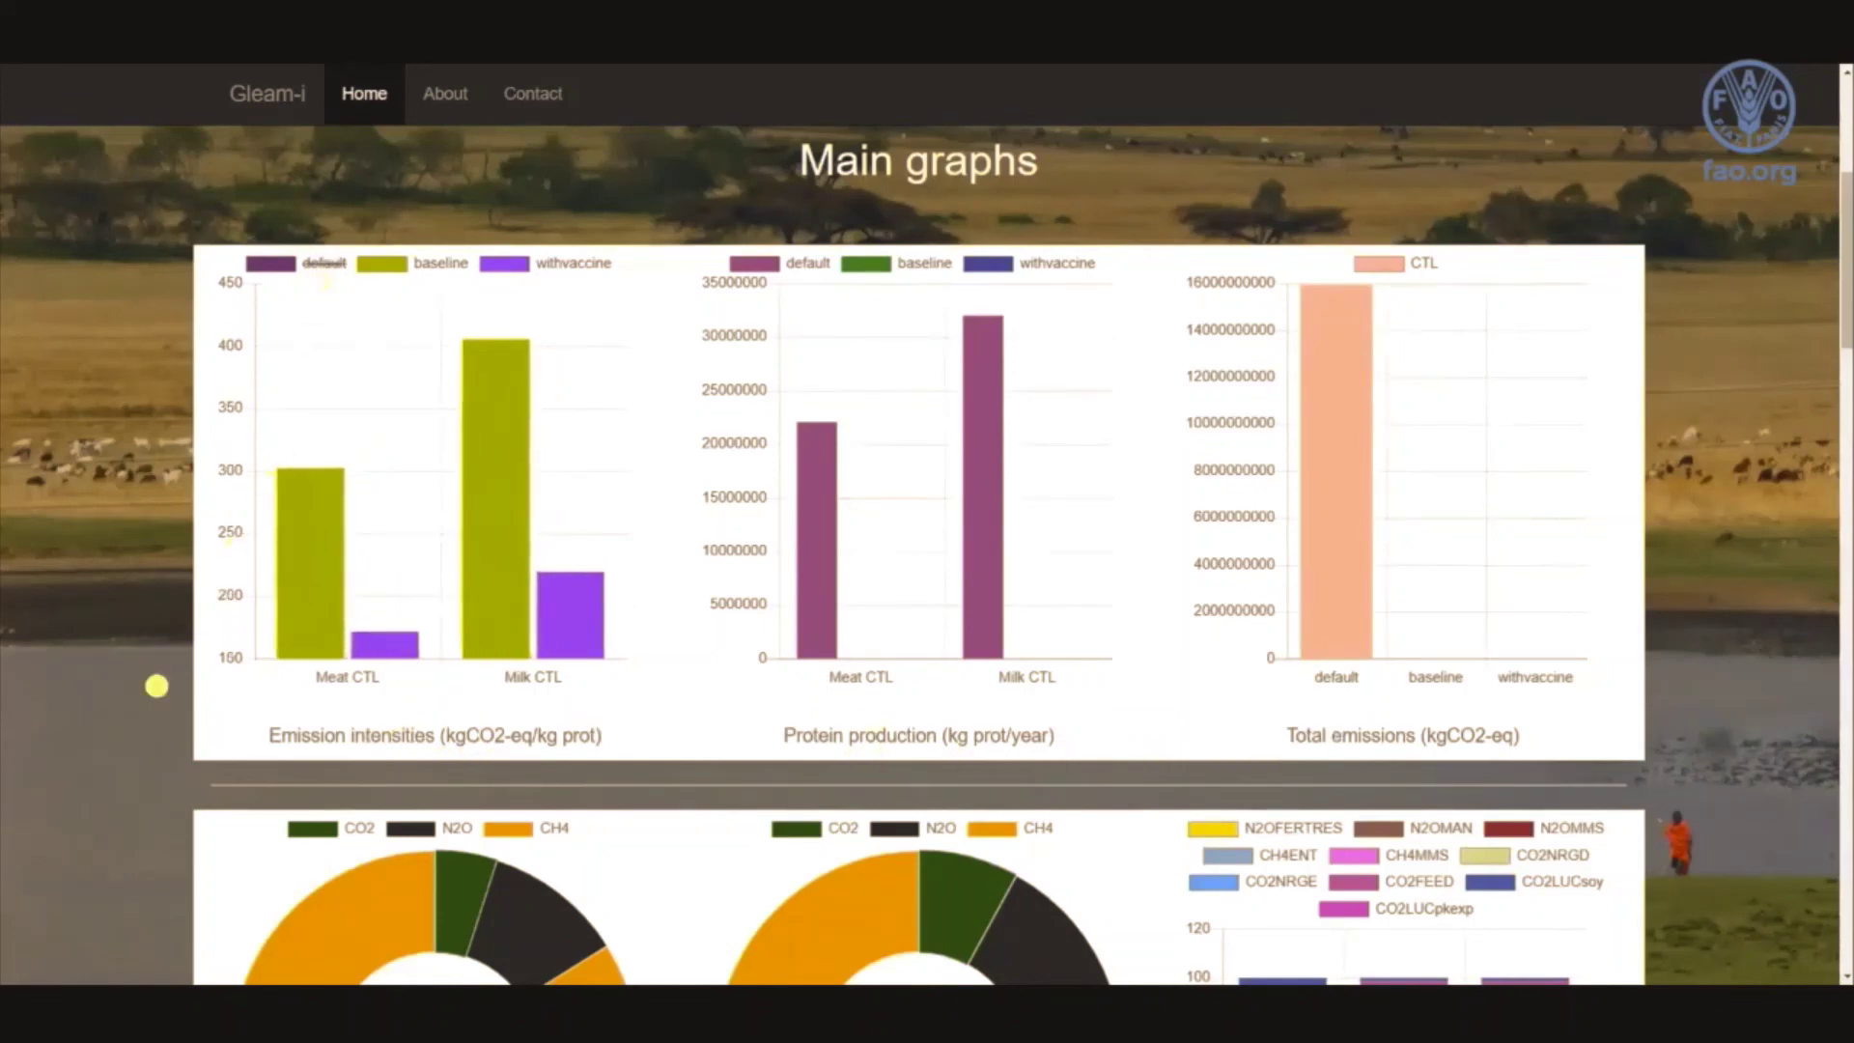
click(129, 712)
scroll(129, 713, down, 2)
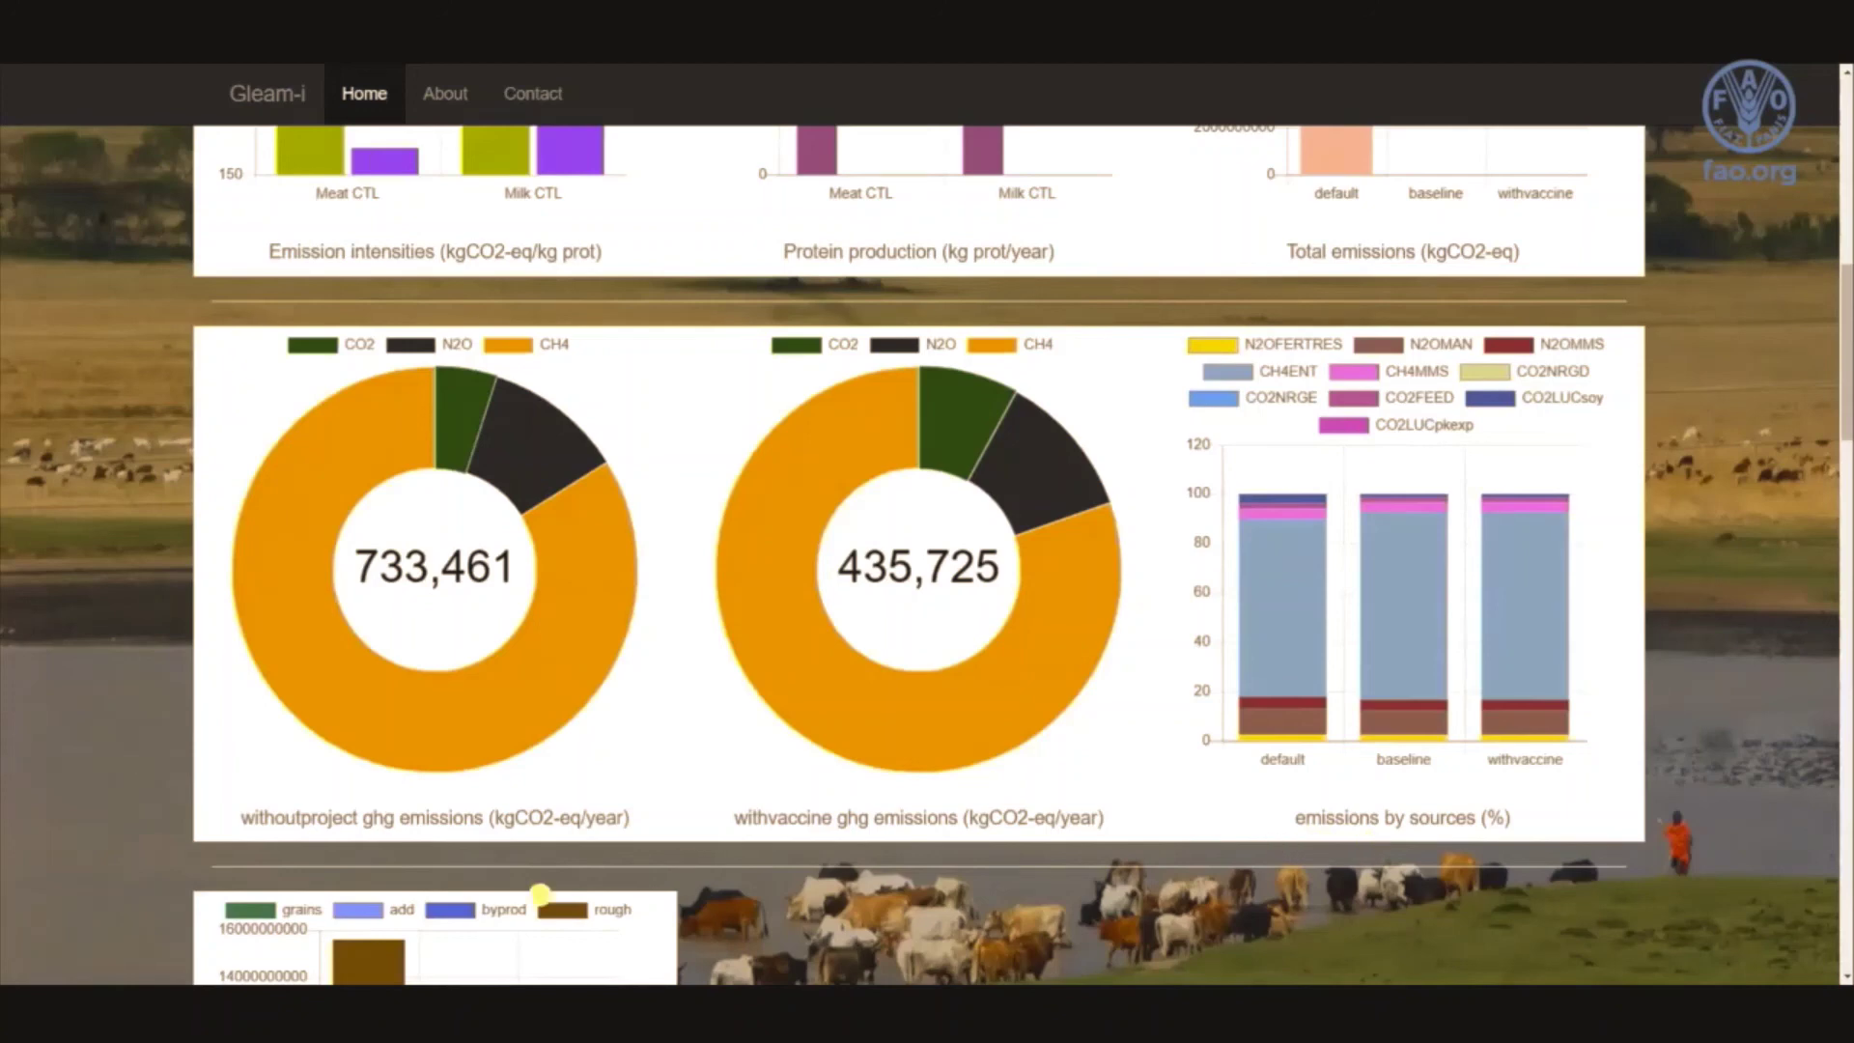
scroll(543, 887, down, 1)
scroll(544, 887, down, 3)
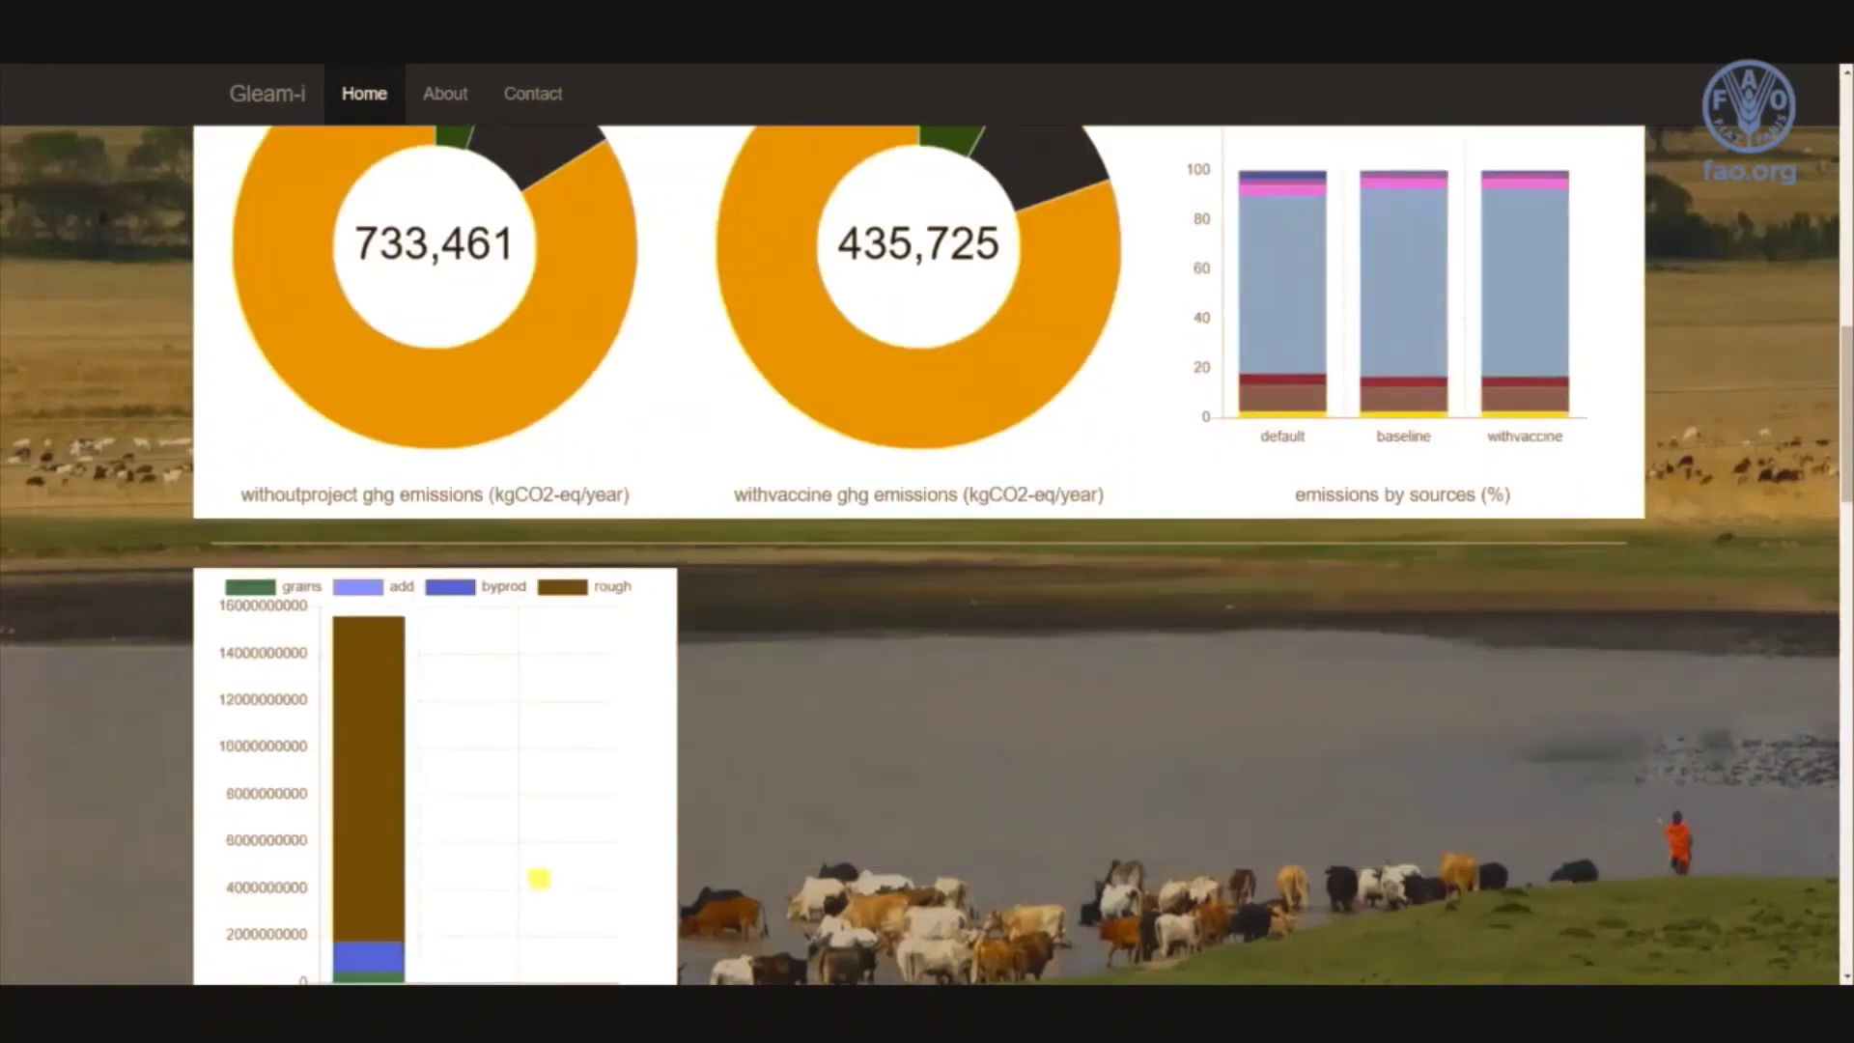
scroll(466, 867, down, 3)
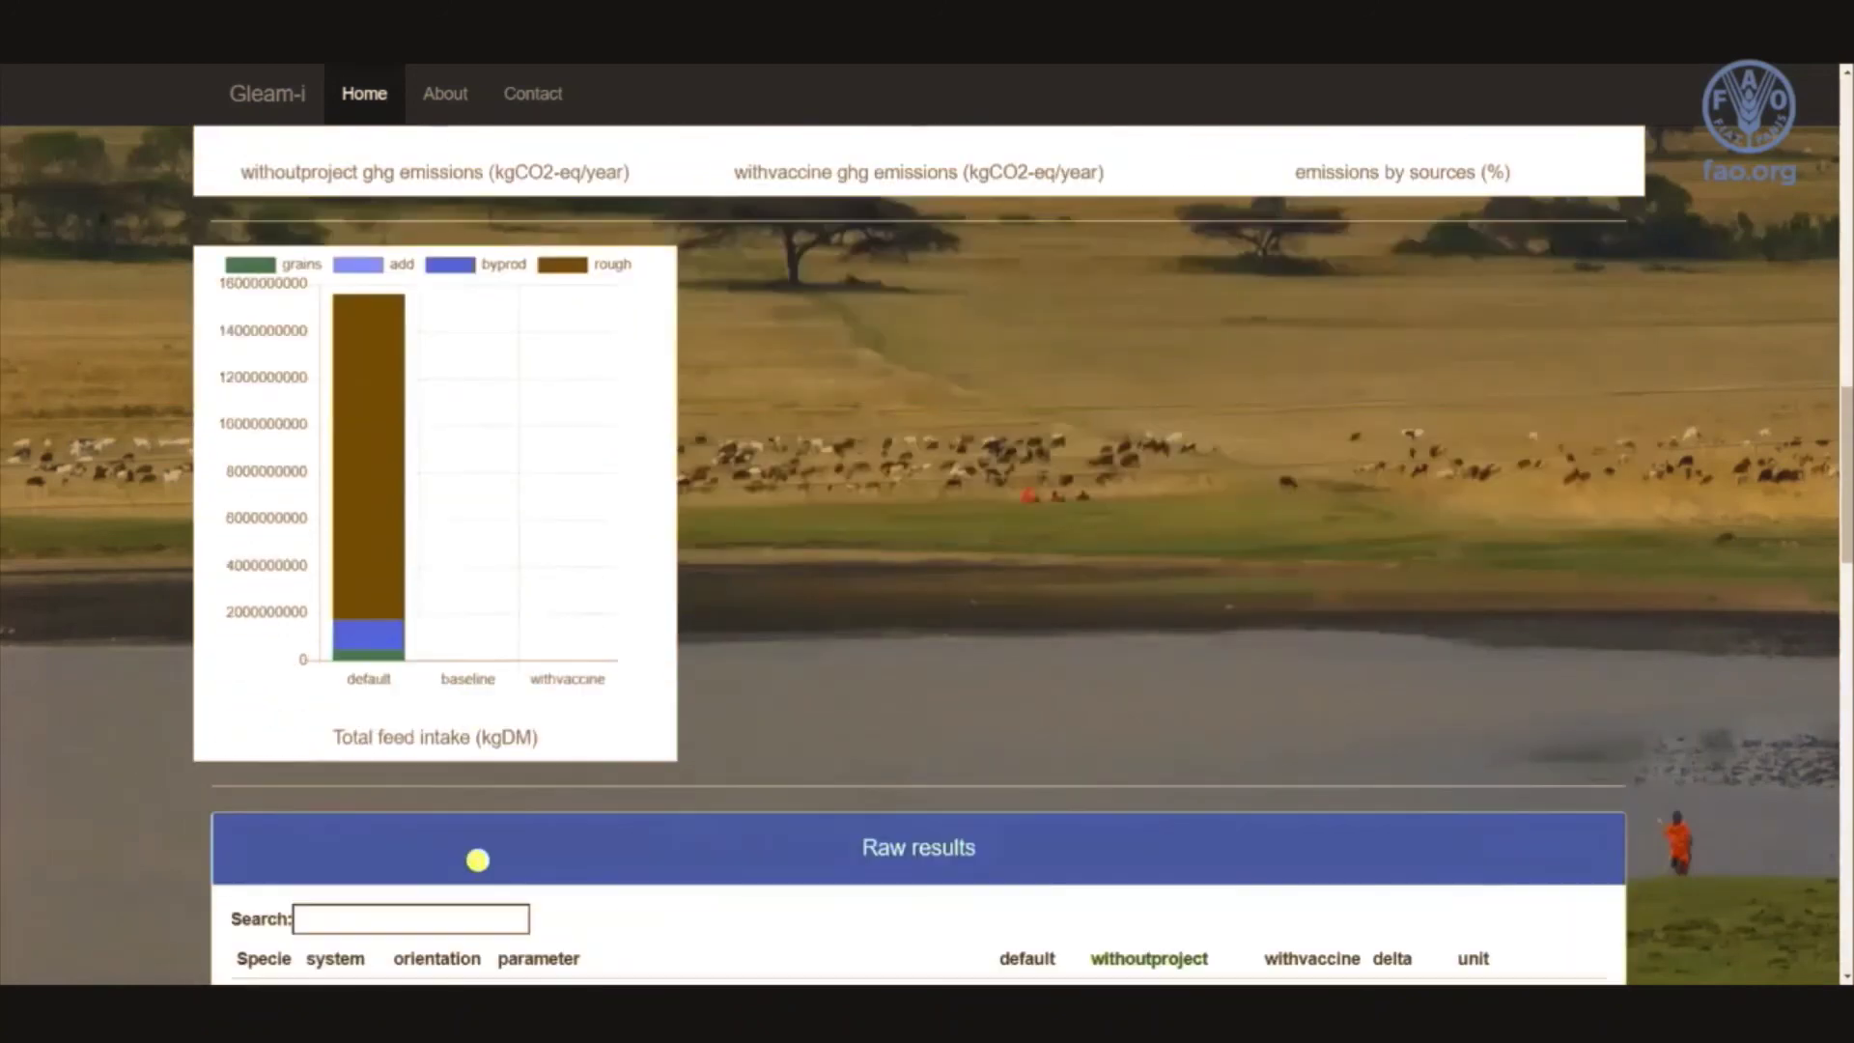
scroll(542, 857, down, 3)
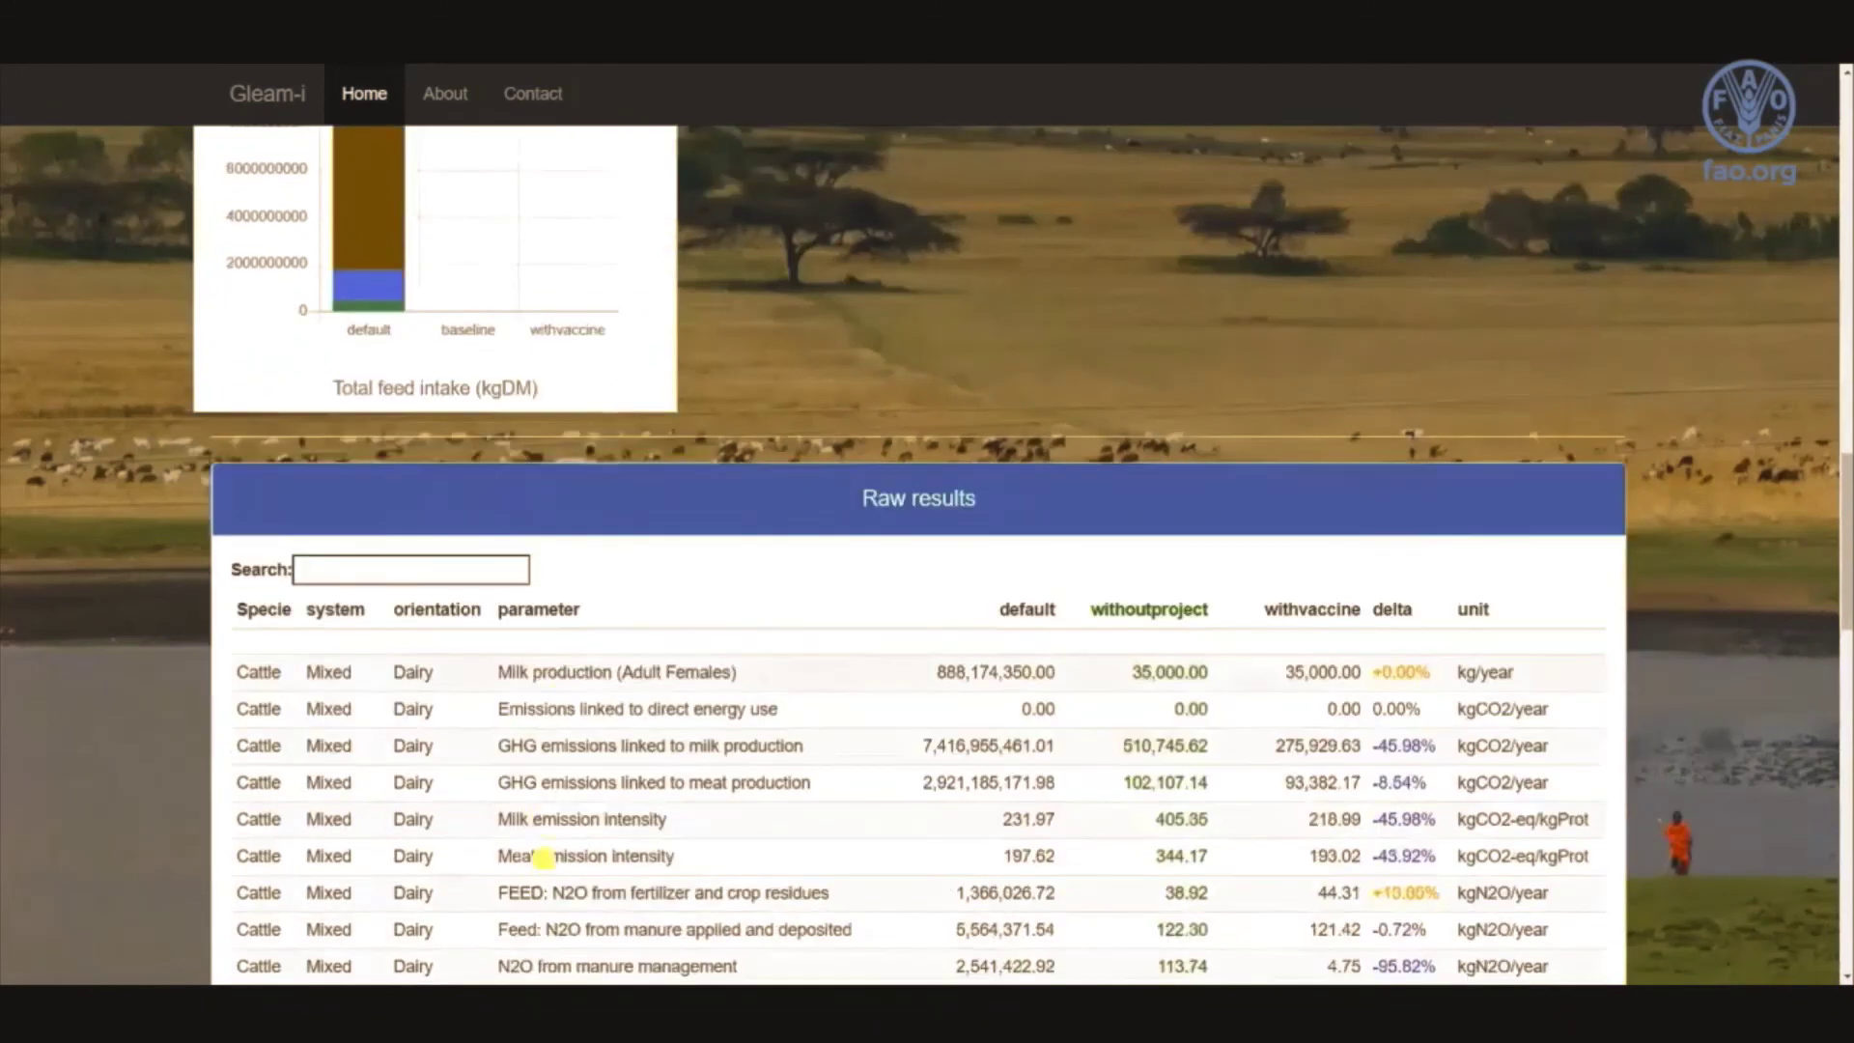
scroll(543, 857, down, 1)
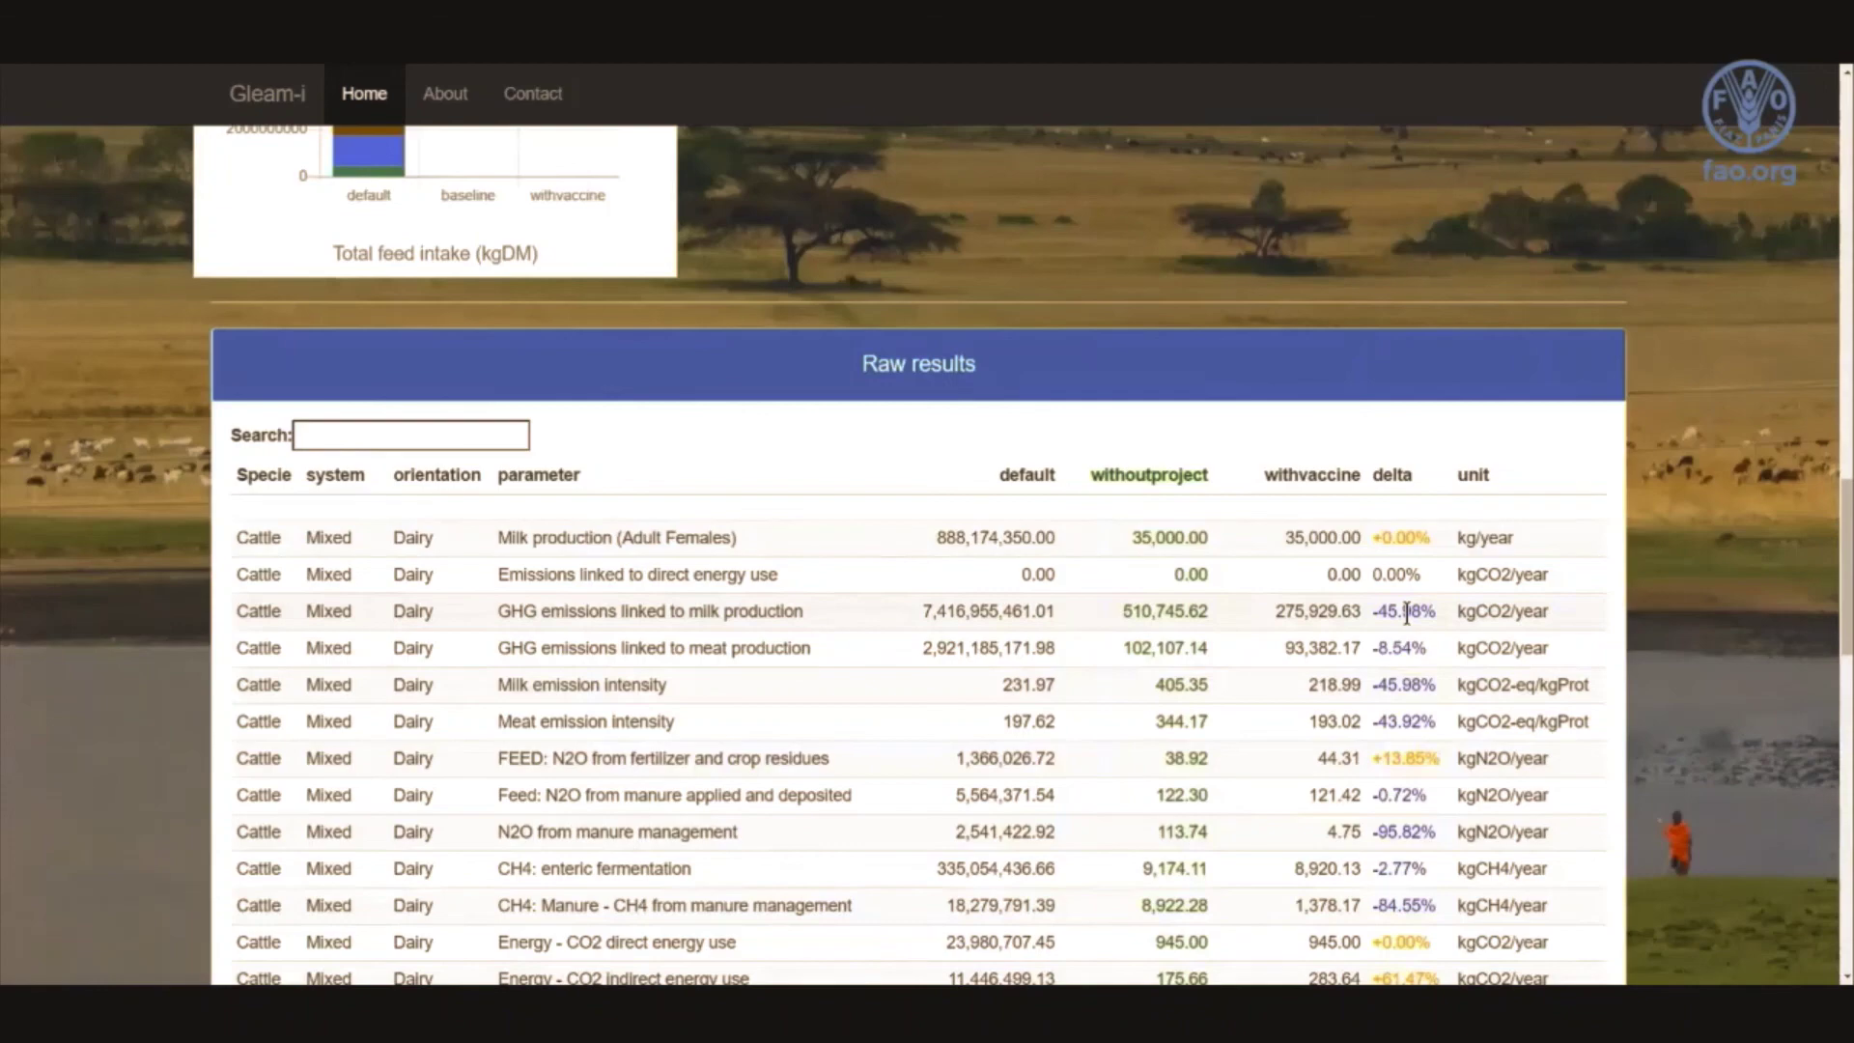
scroll(1732, 809, down, 6)
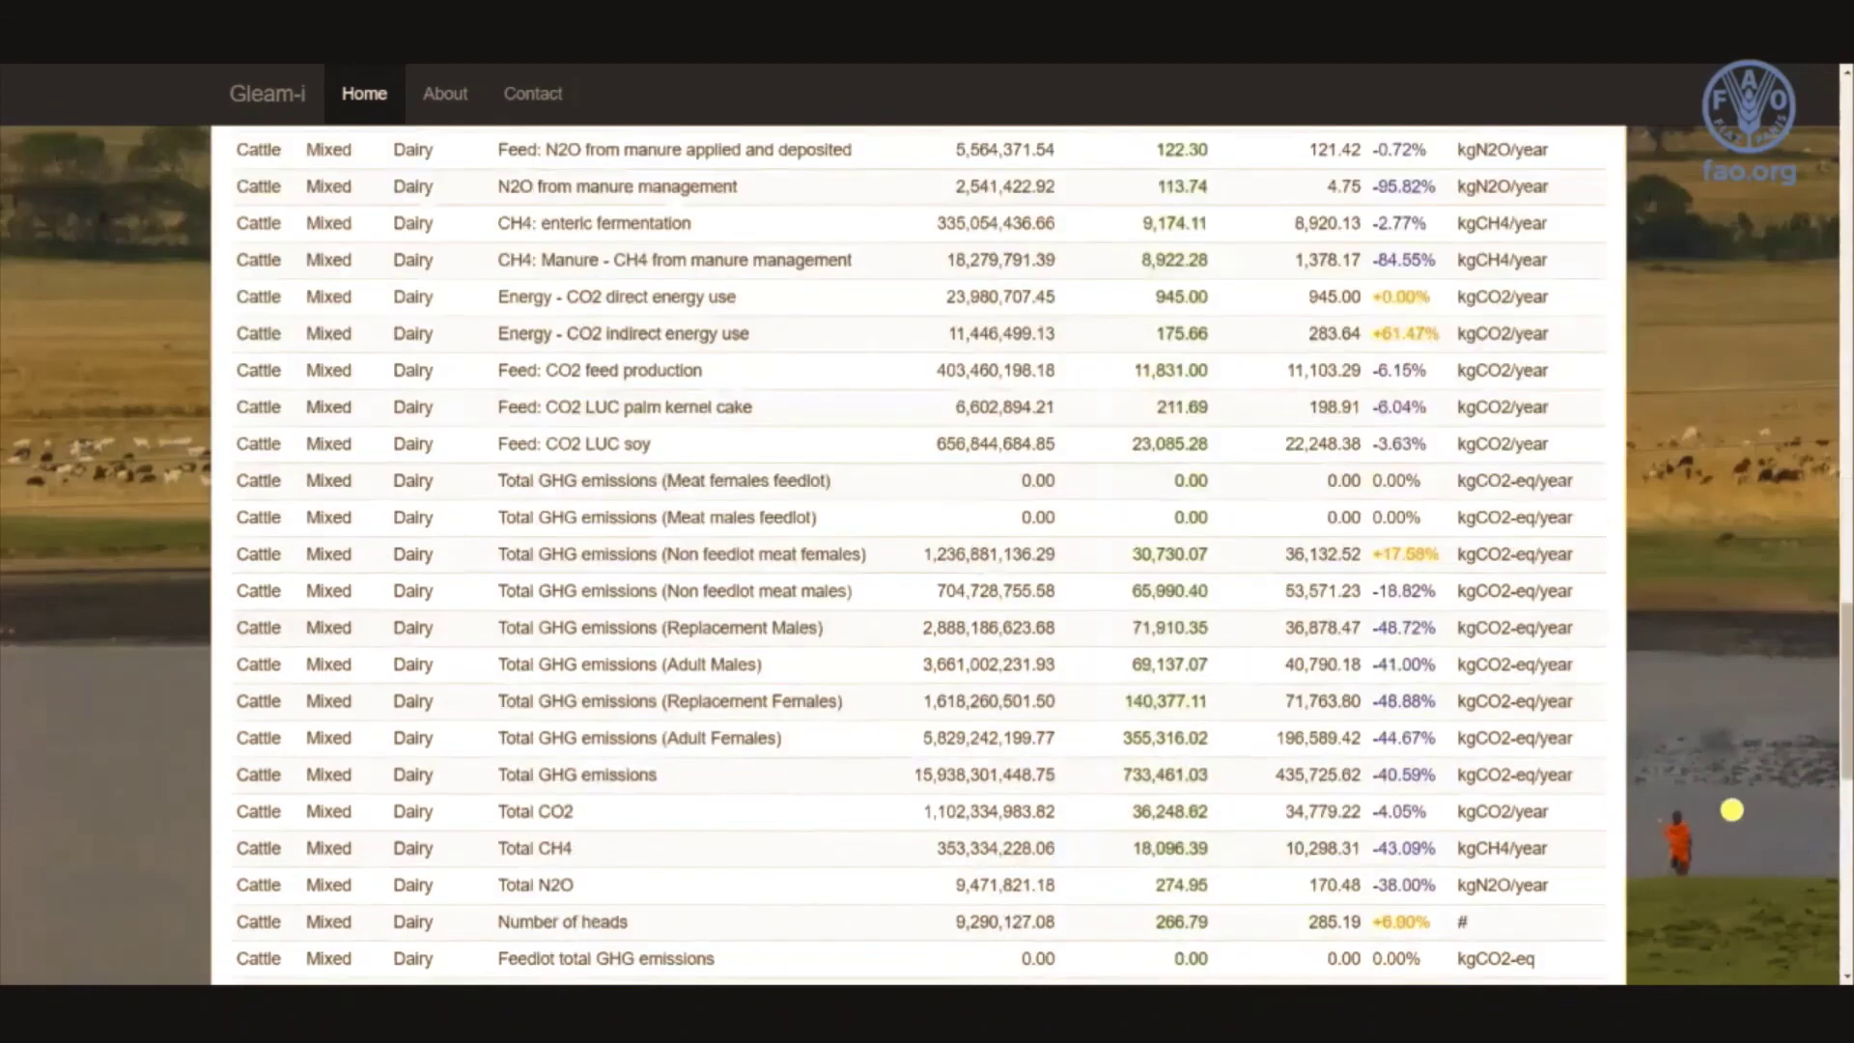
scroll(1731, 809, down, 10)
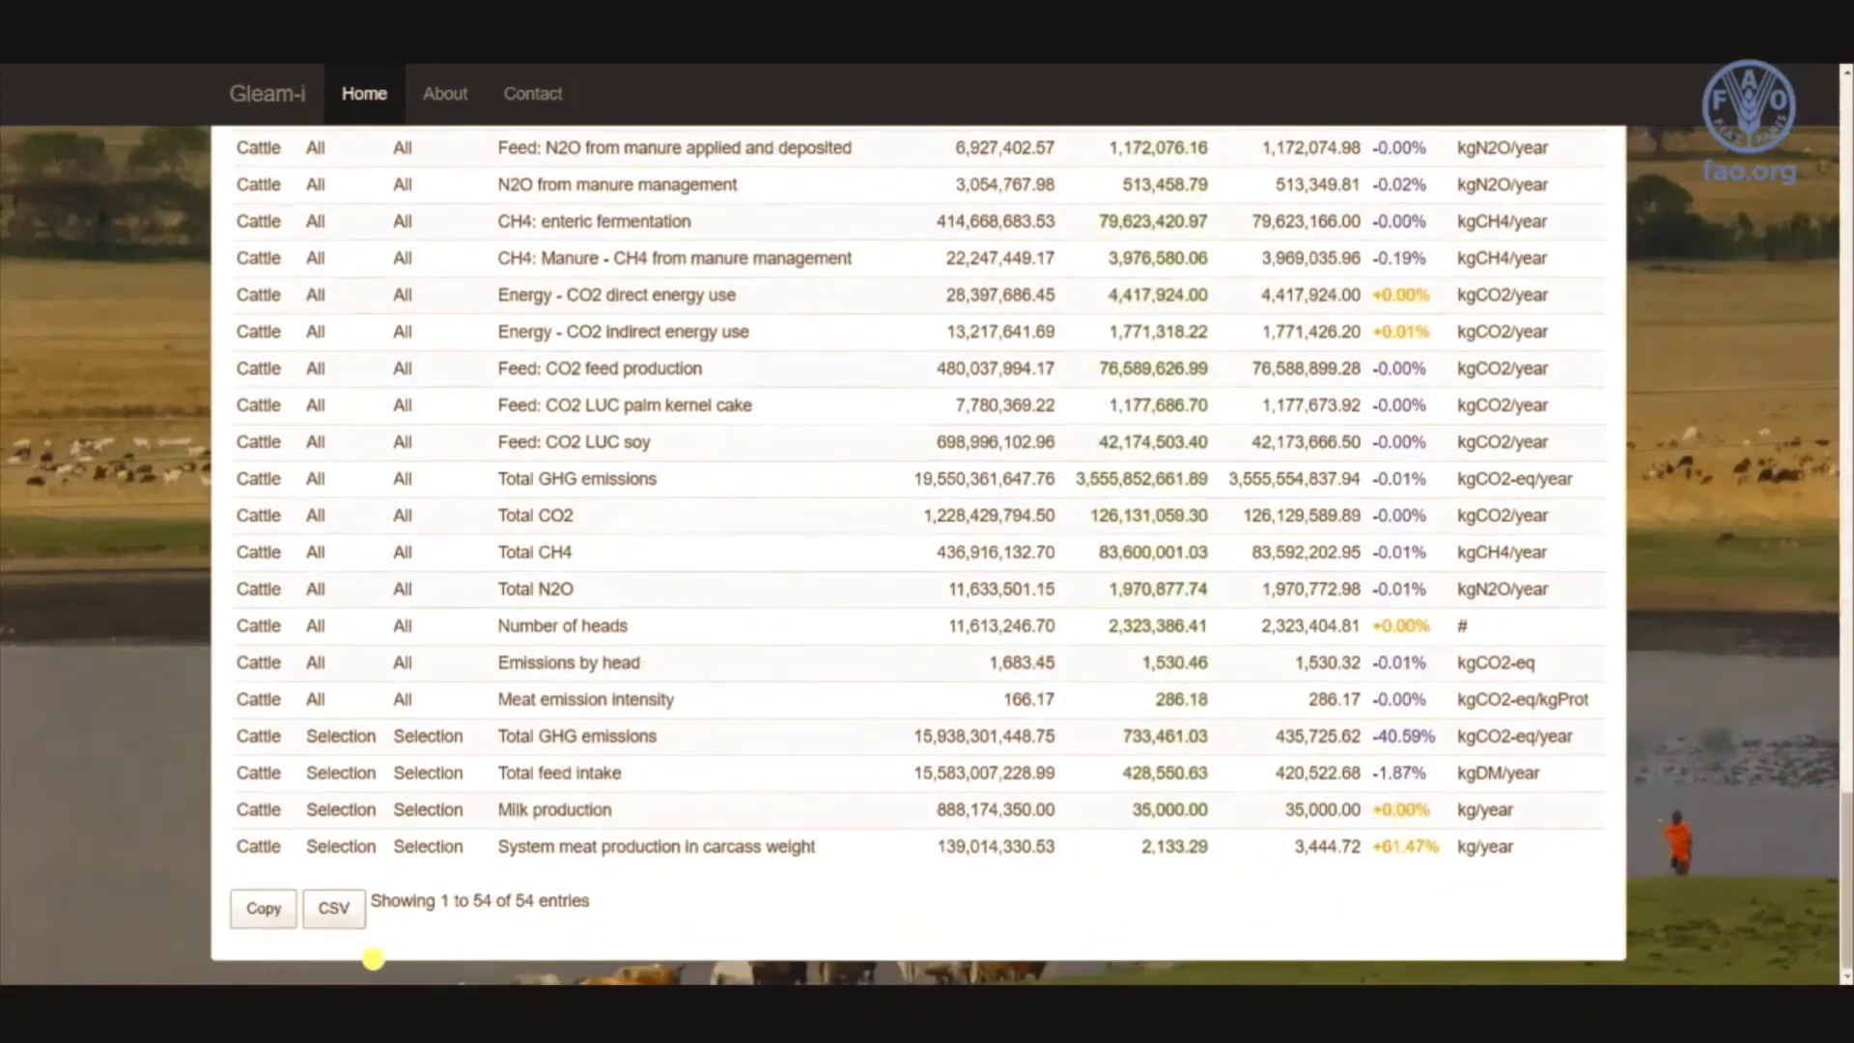